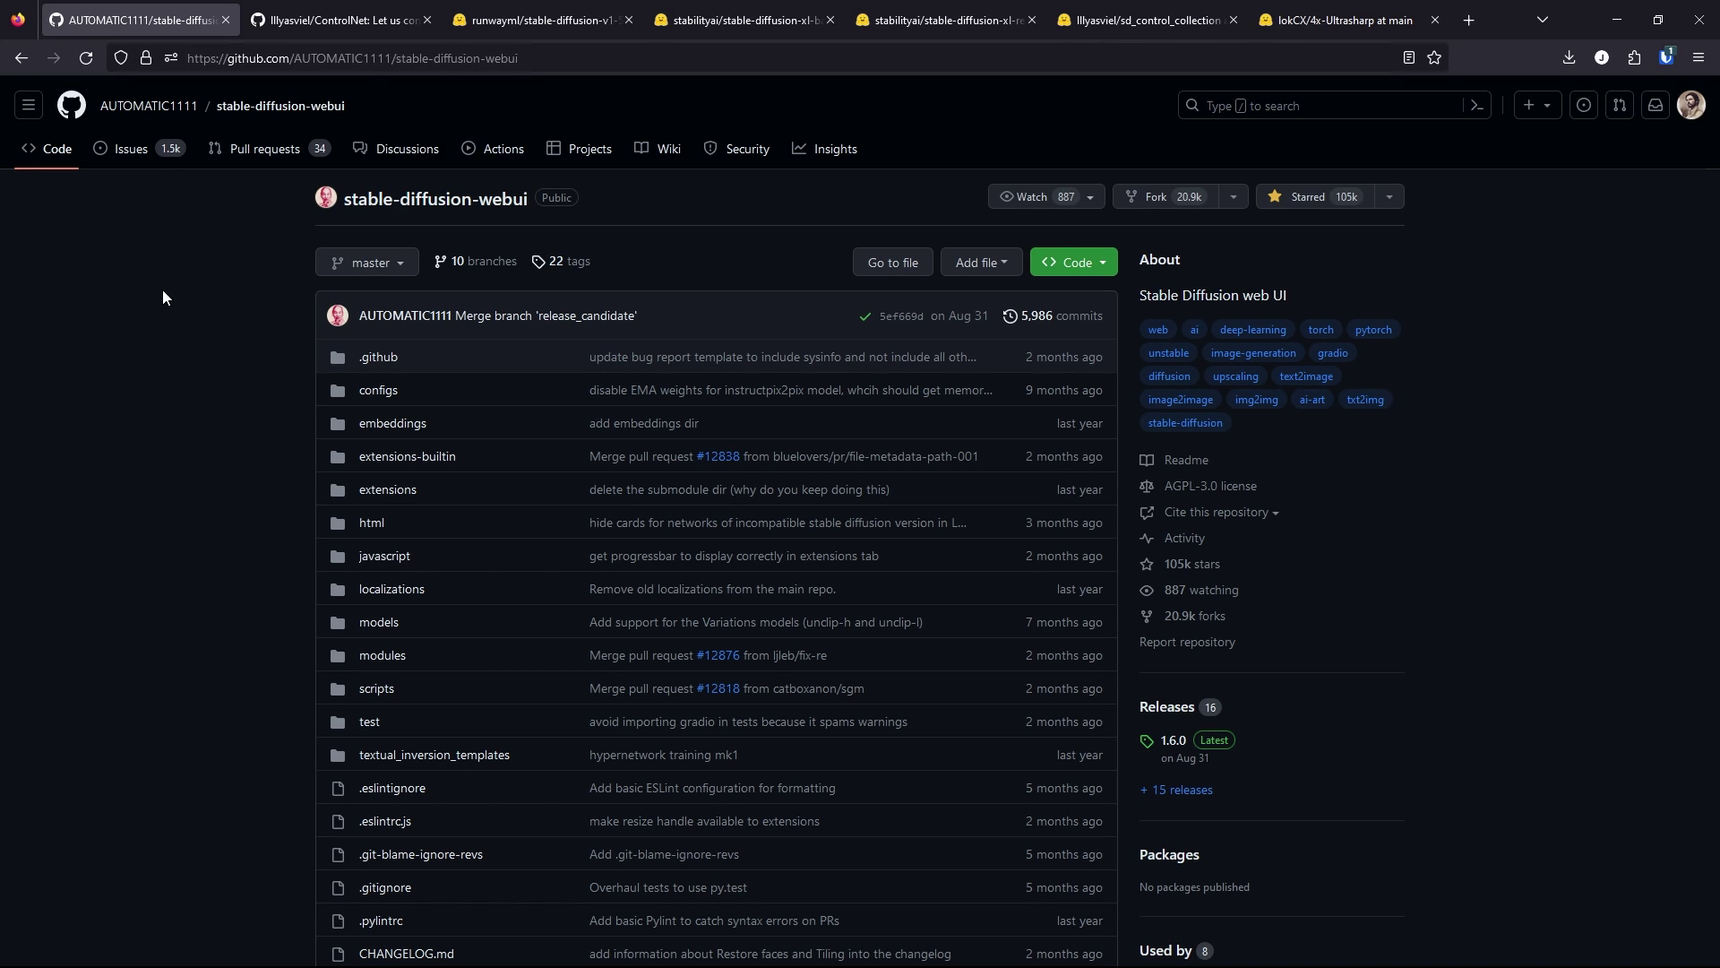
Step: Move from the ControlNet repository page on to the stable-diffusion-v1-5 Hugging Face file list
click(282, 4)
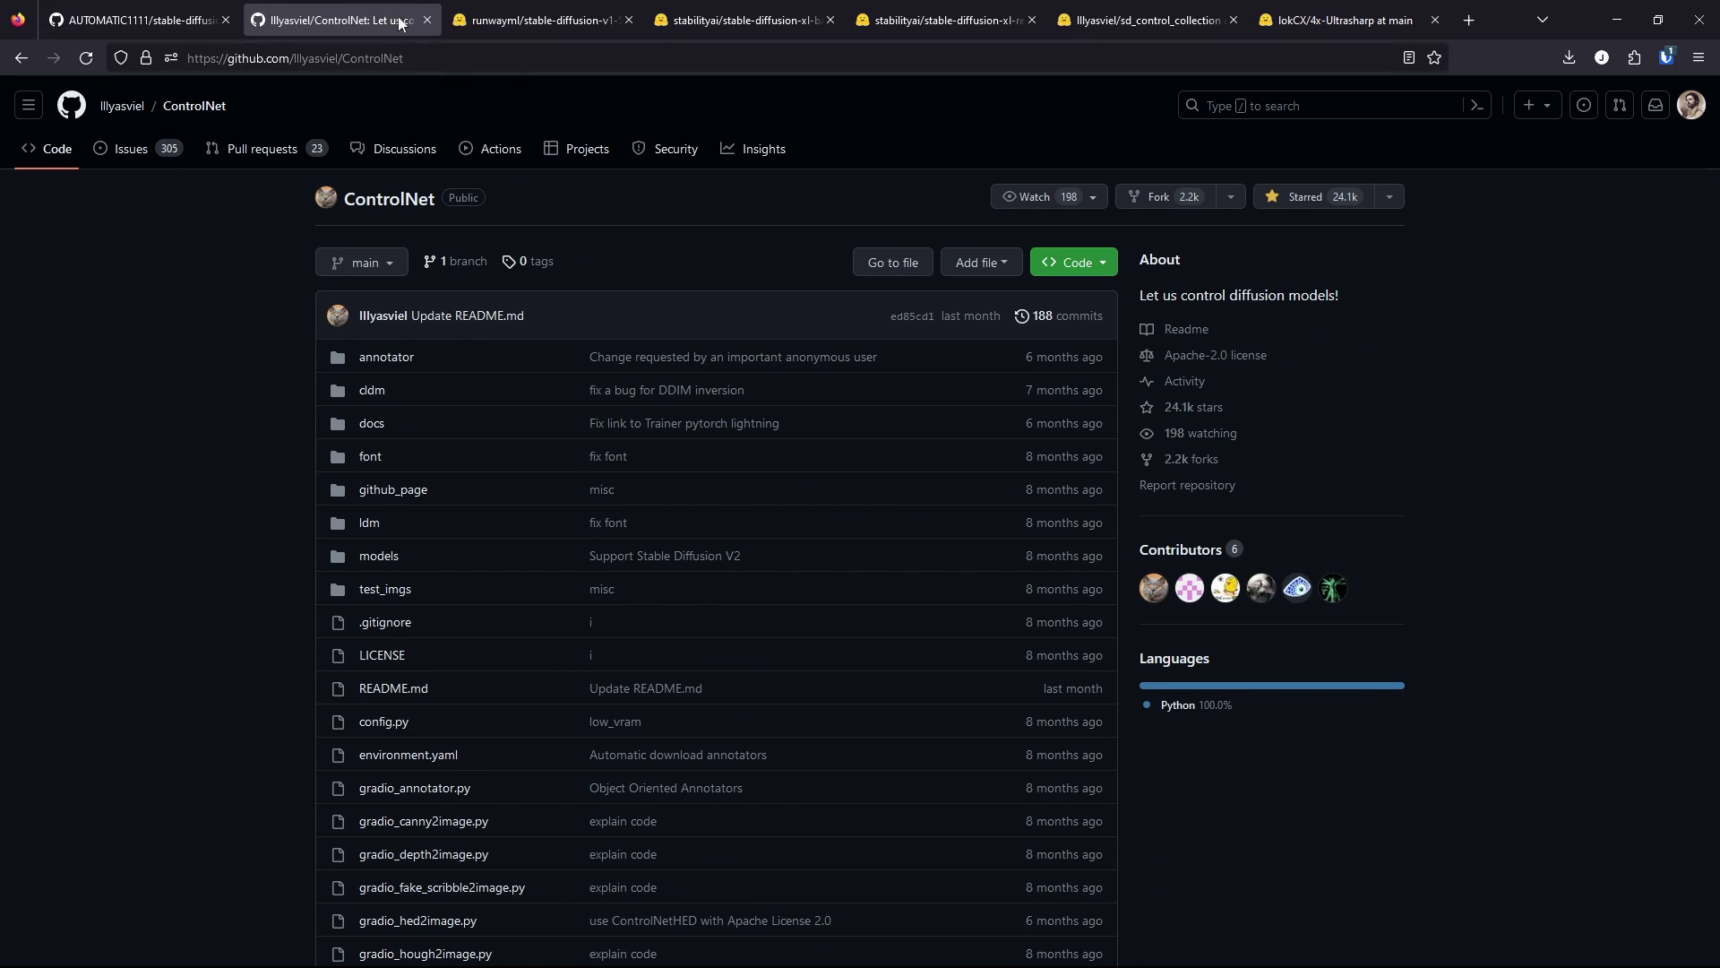
click(513, 21)
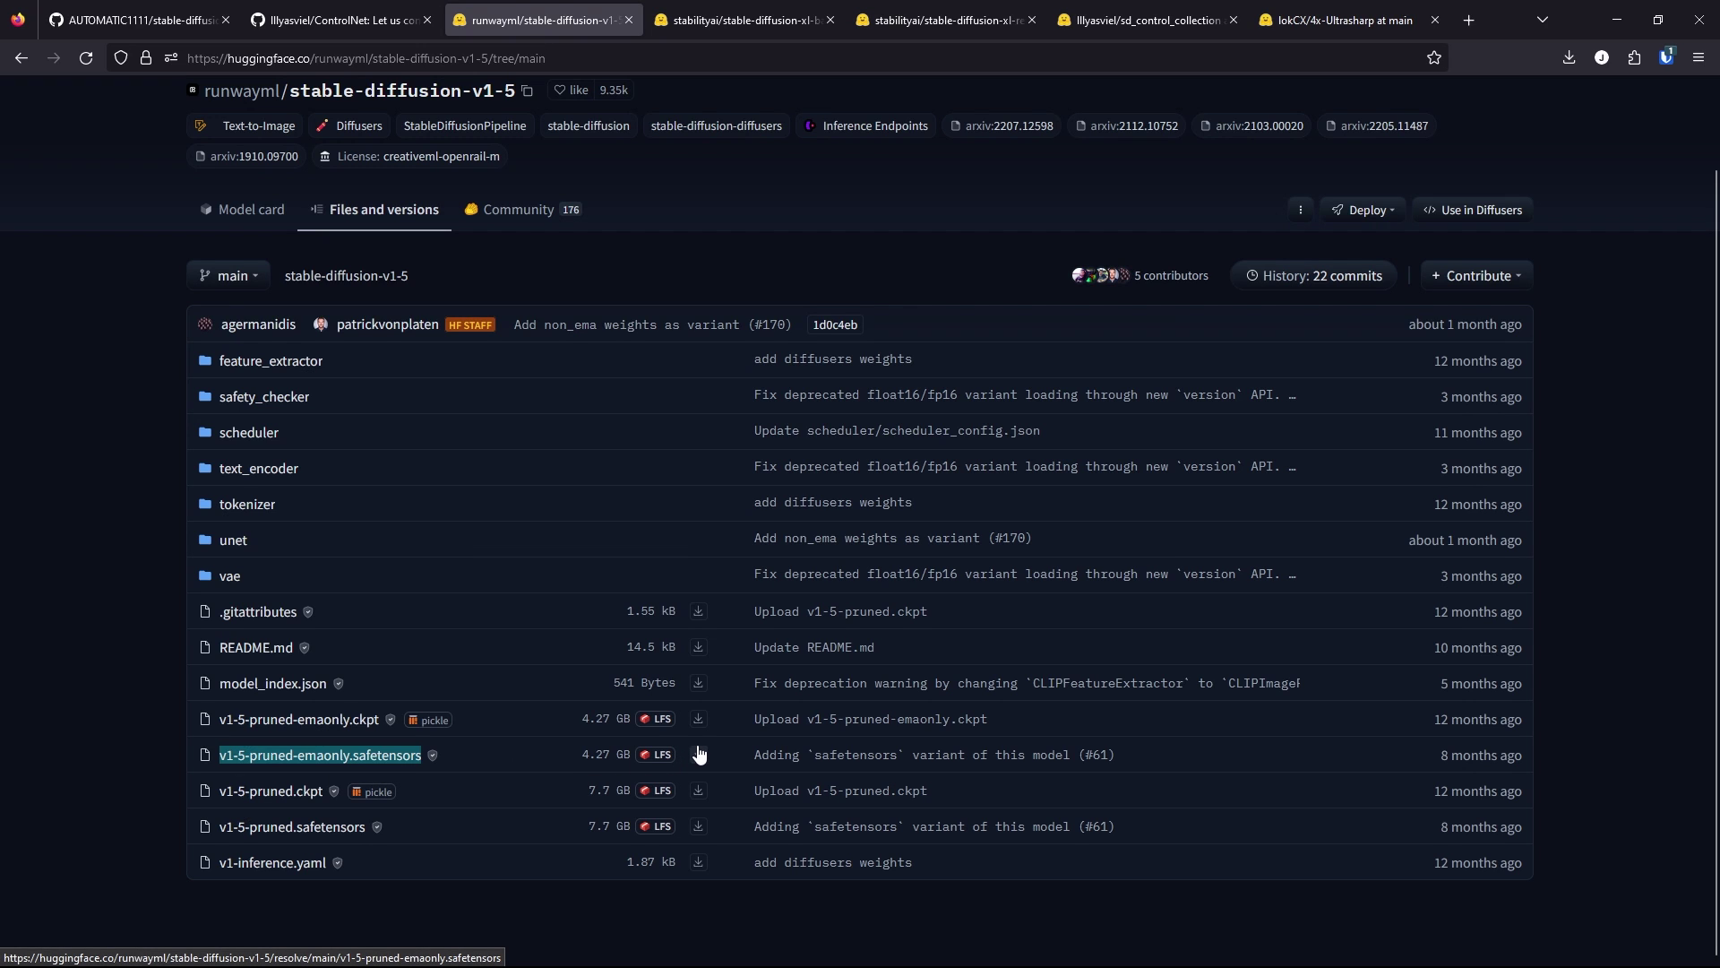
Step: Look through the SDXL base 1.0, SDXL refiner 1.0, sd_control_collection and 4x-Ultrasharp pages, then the Sampling Methods sheet
click(740, 20)
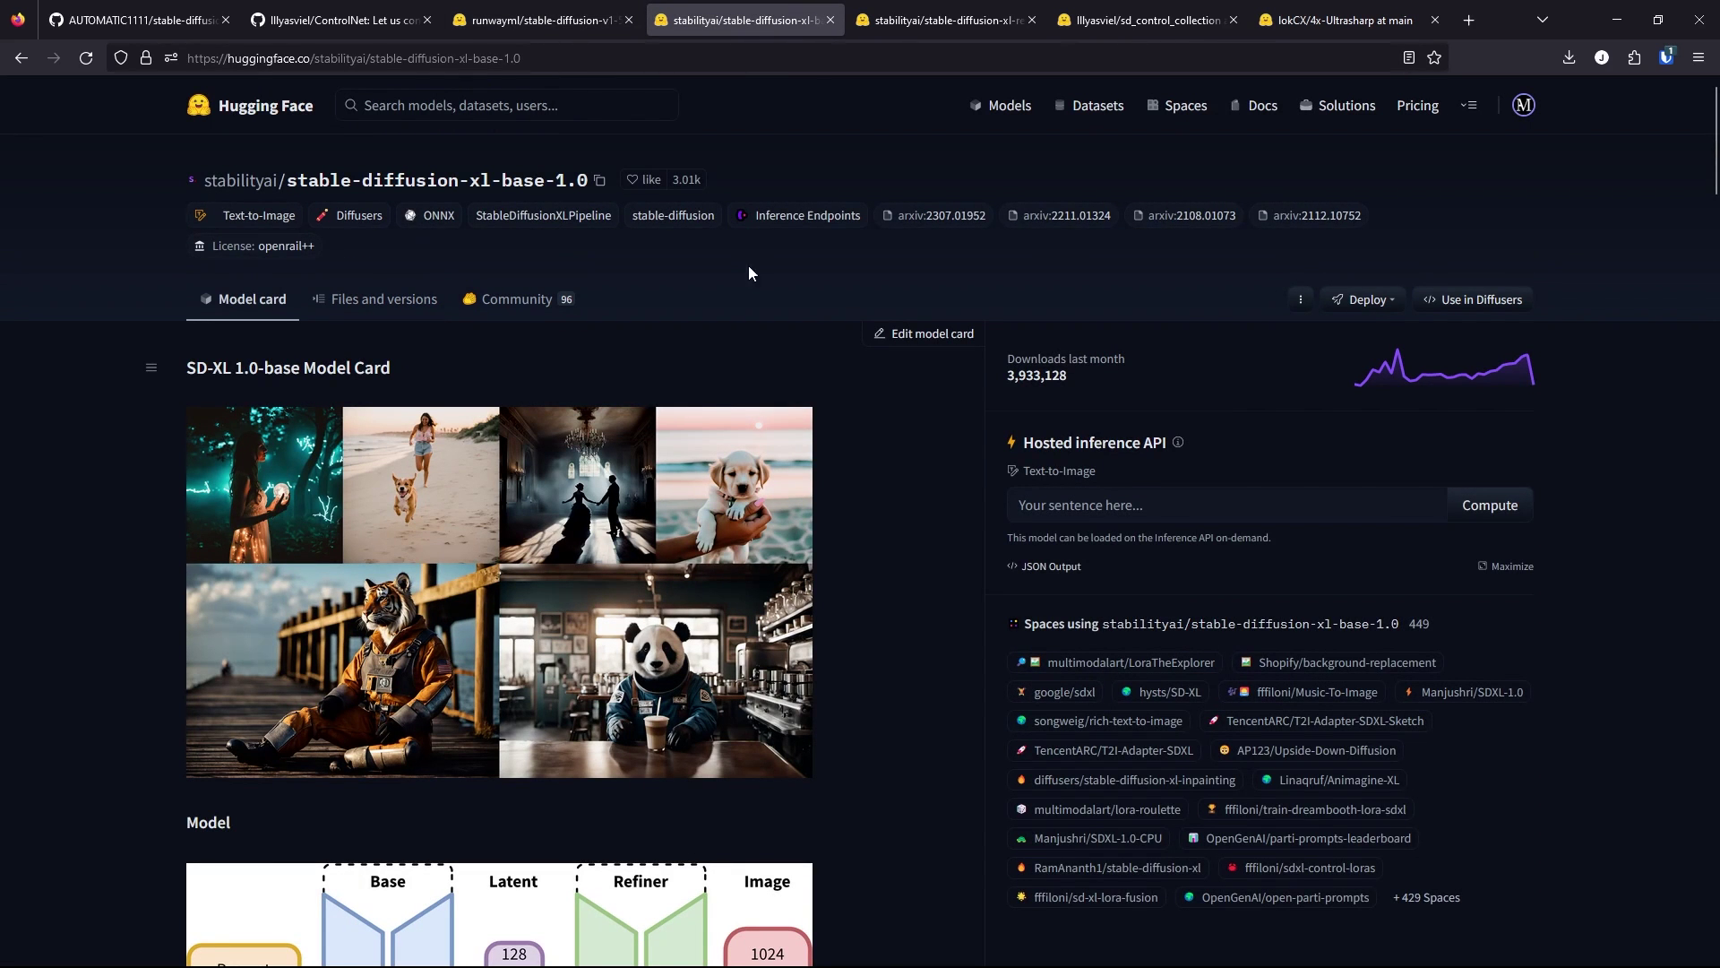
key(ctrl+Tab)
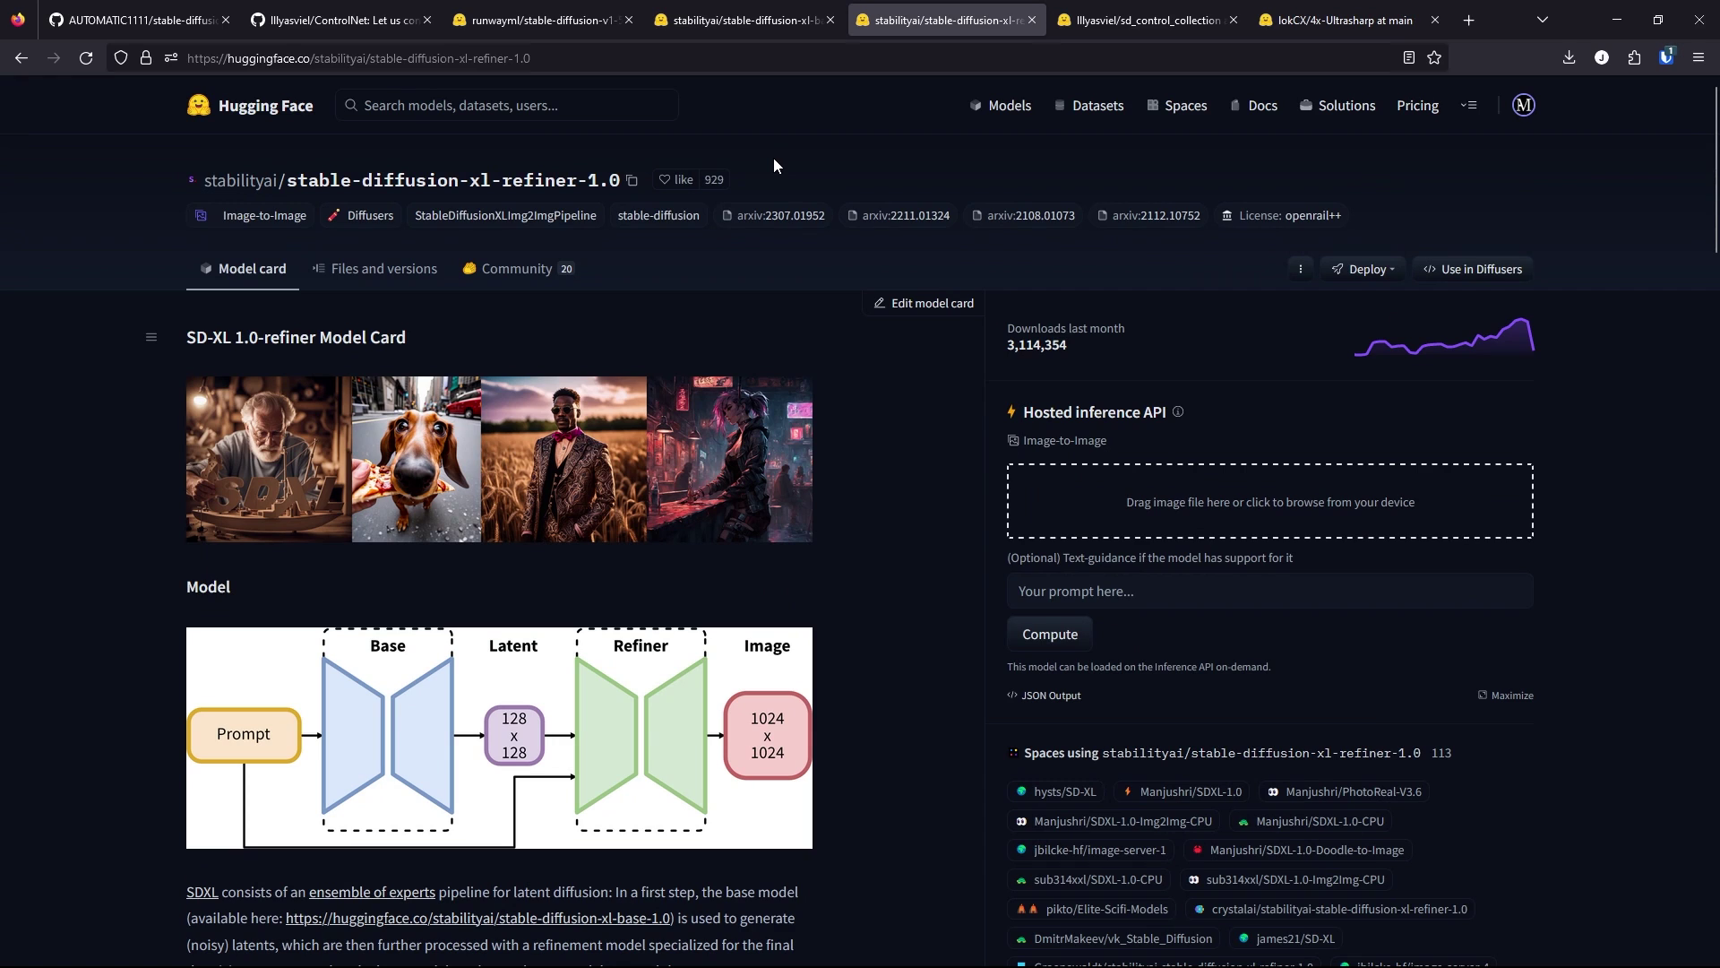
key(ctrl+Tab)
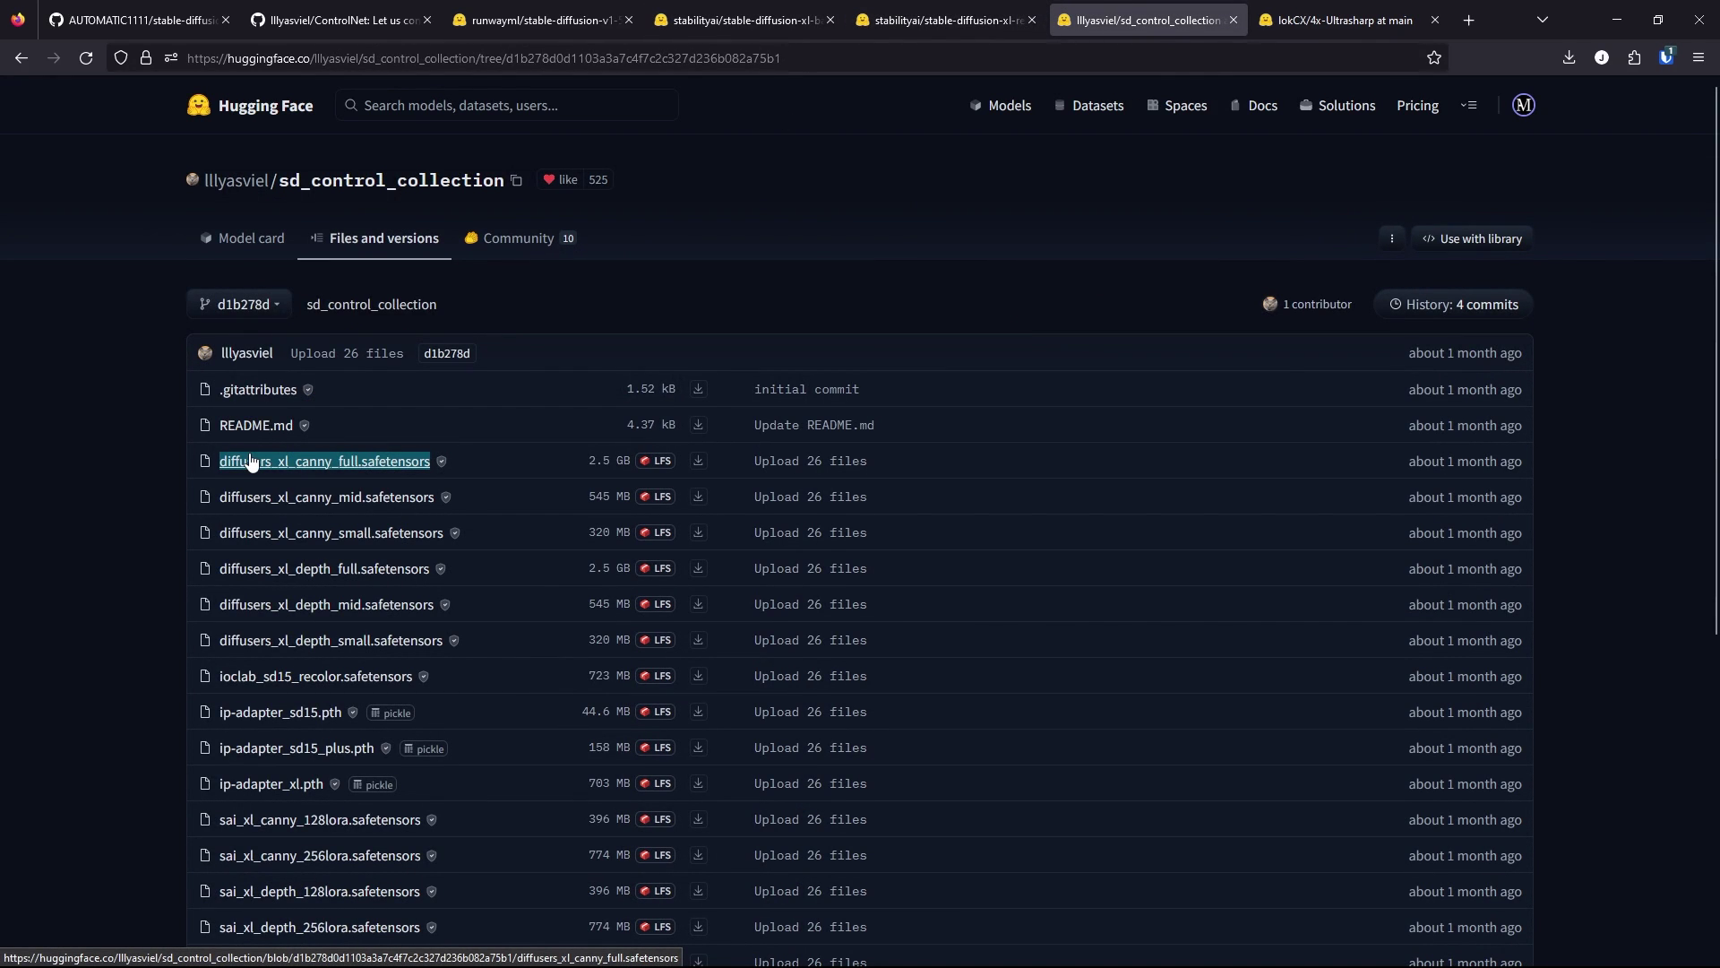
key(ctrl+Tab)
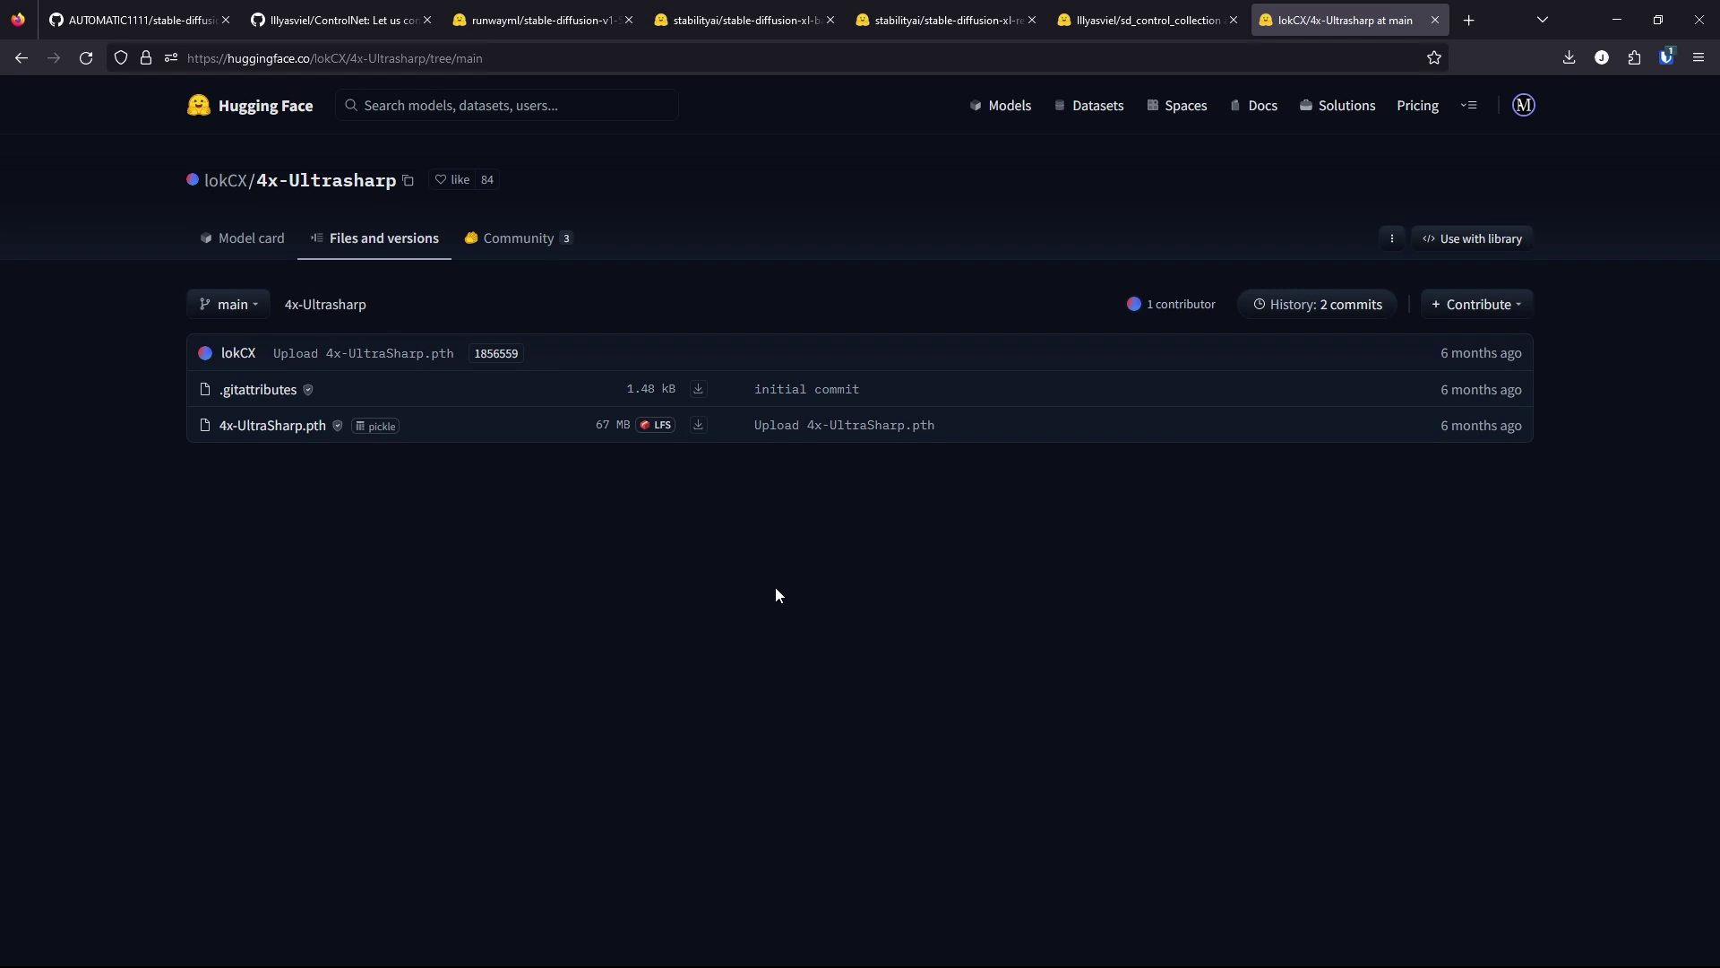
key(alt+Tab)
Step: Read down the Sampling Methods timing table, starting from the first test in cell A2
scroll(826, 711, up, 4)
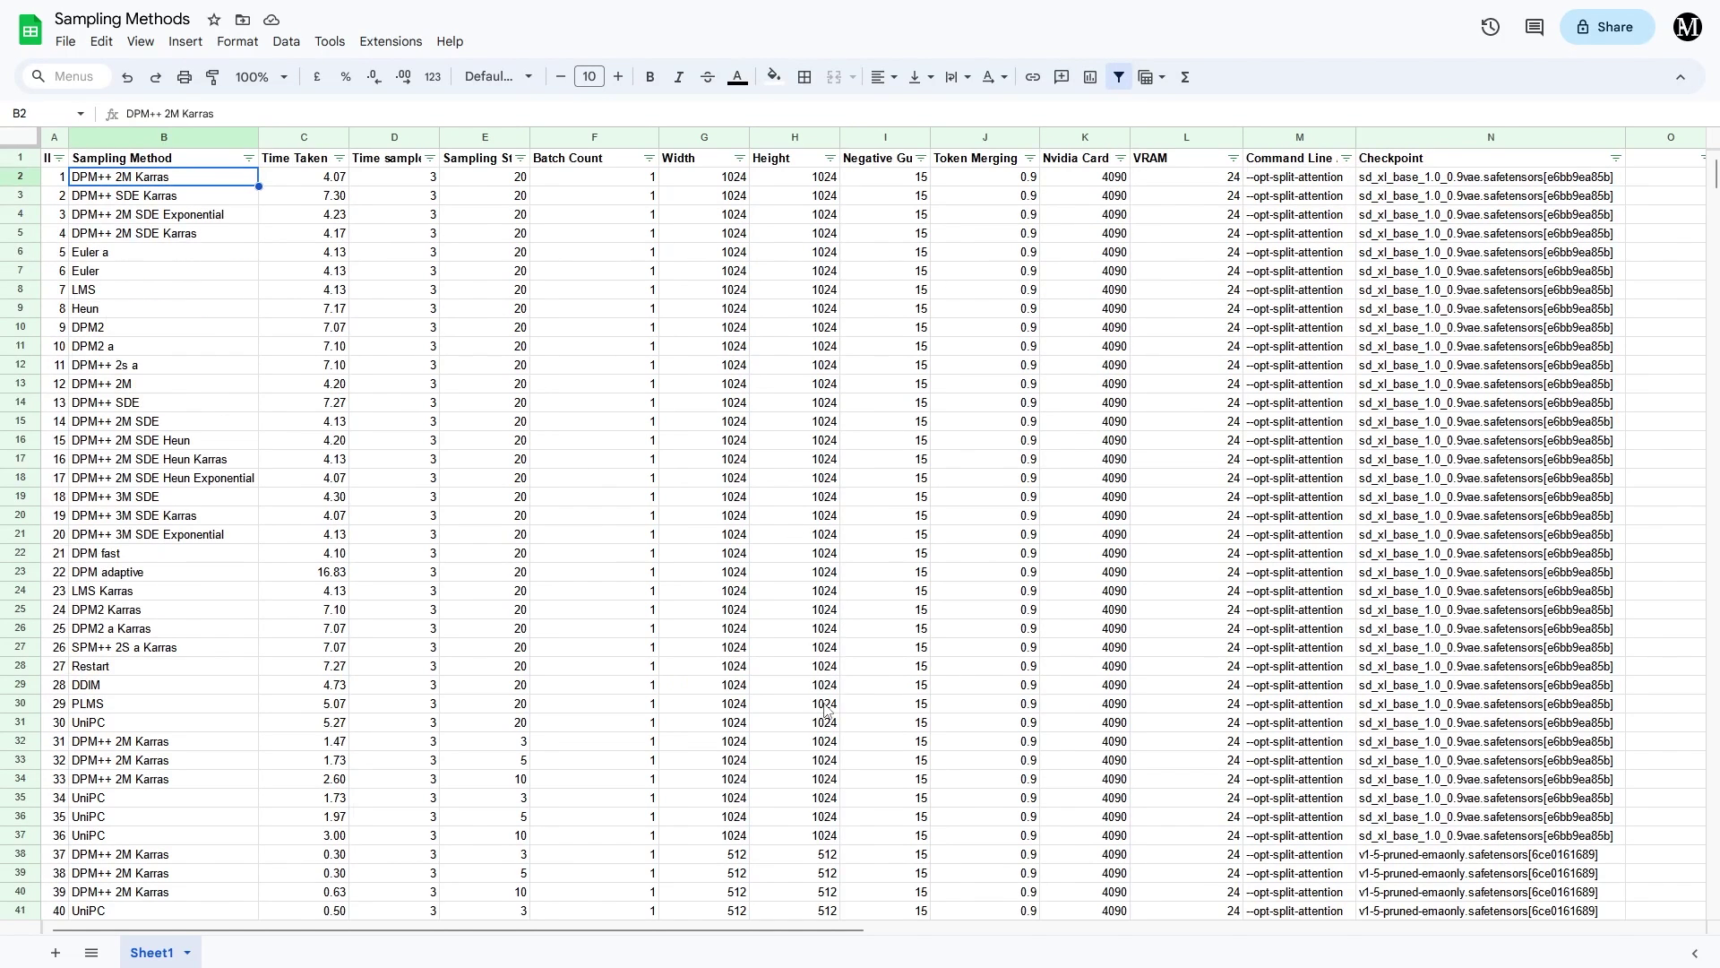
click(56, 177)
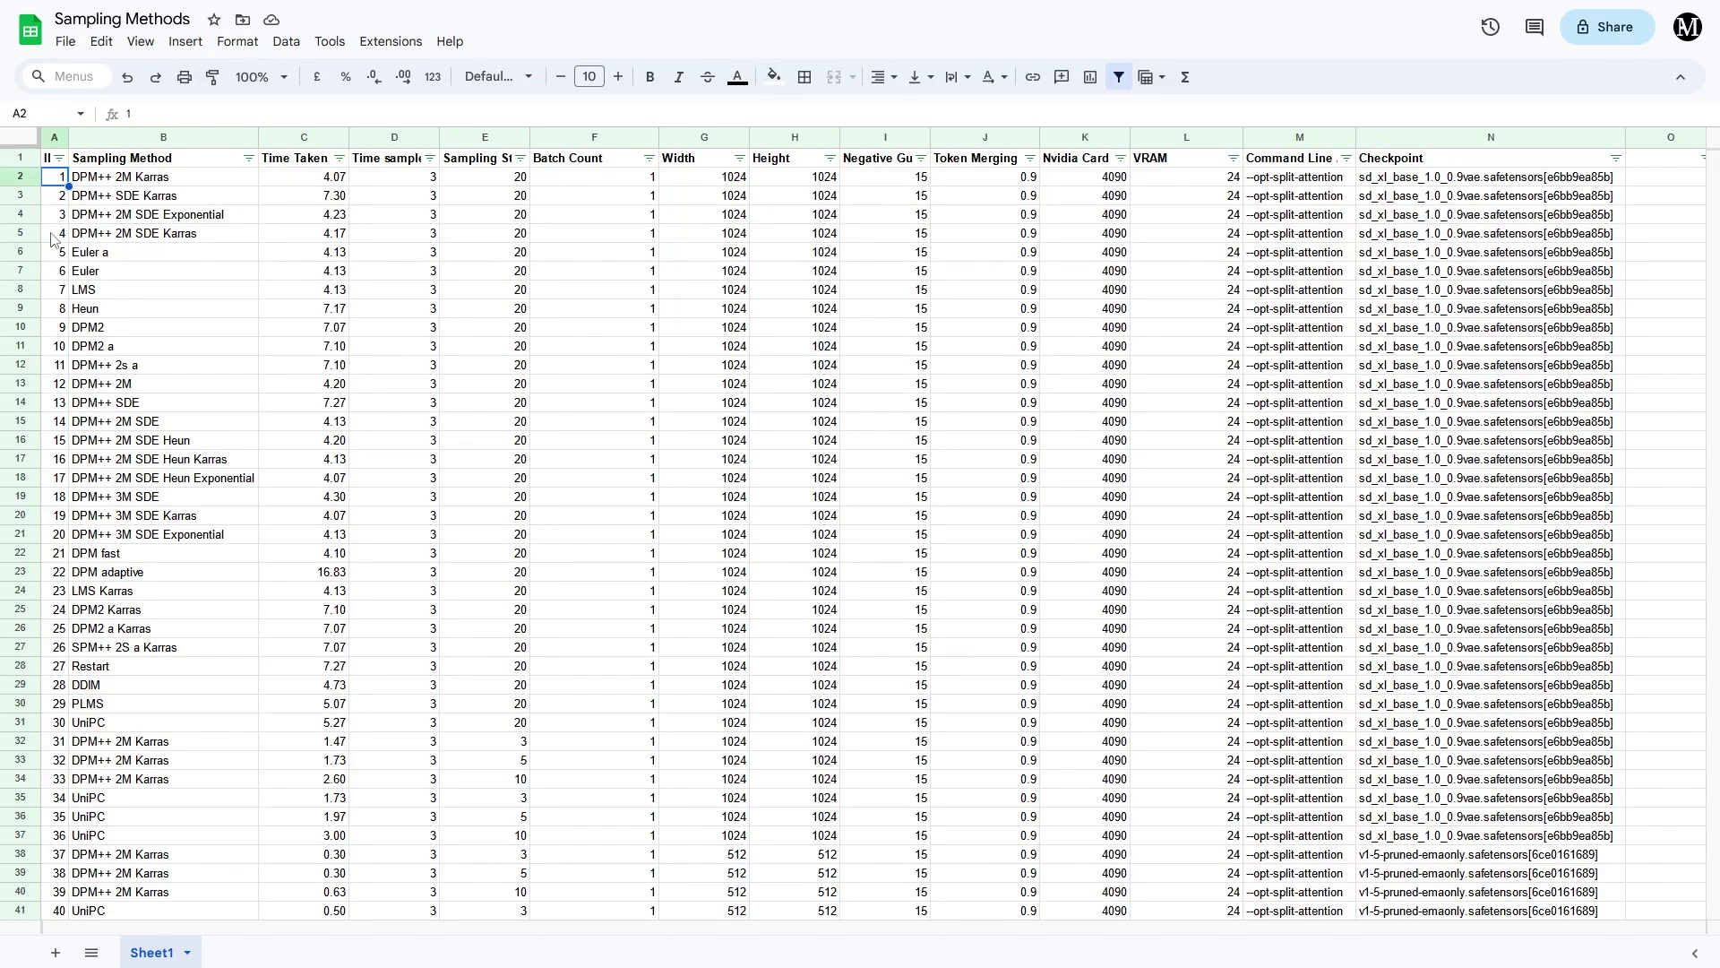
scroll(22, 204, down, 4)
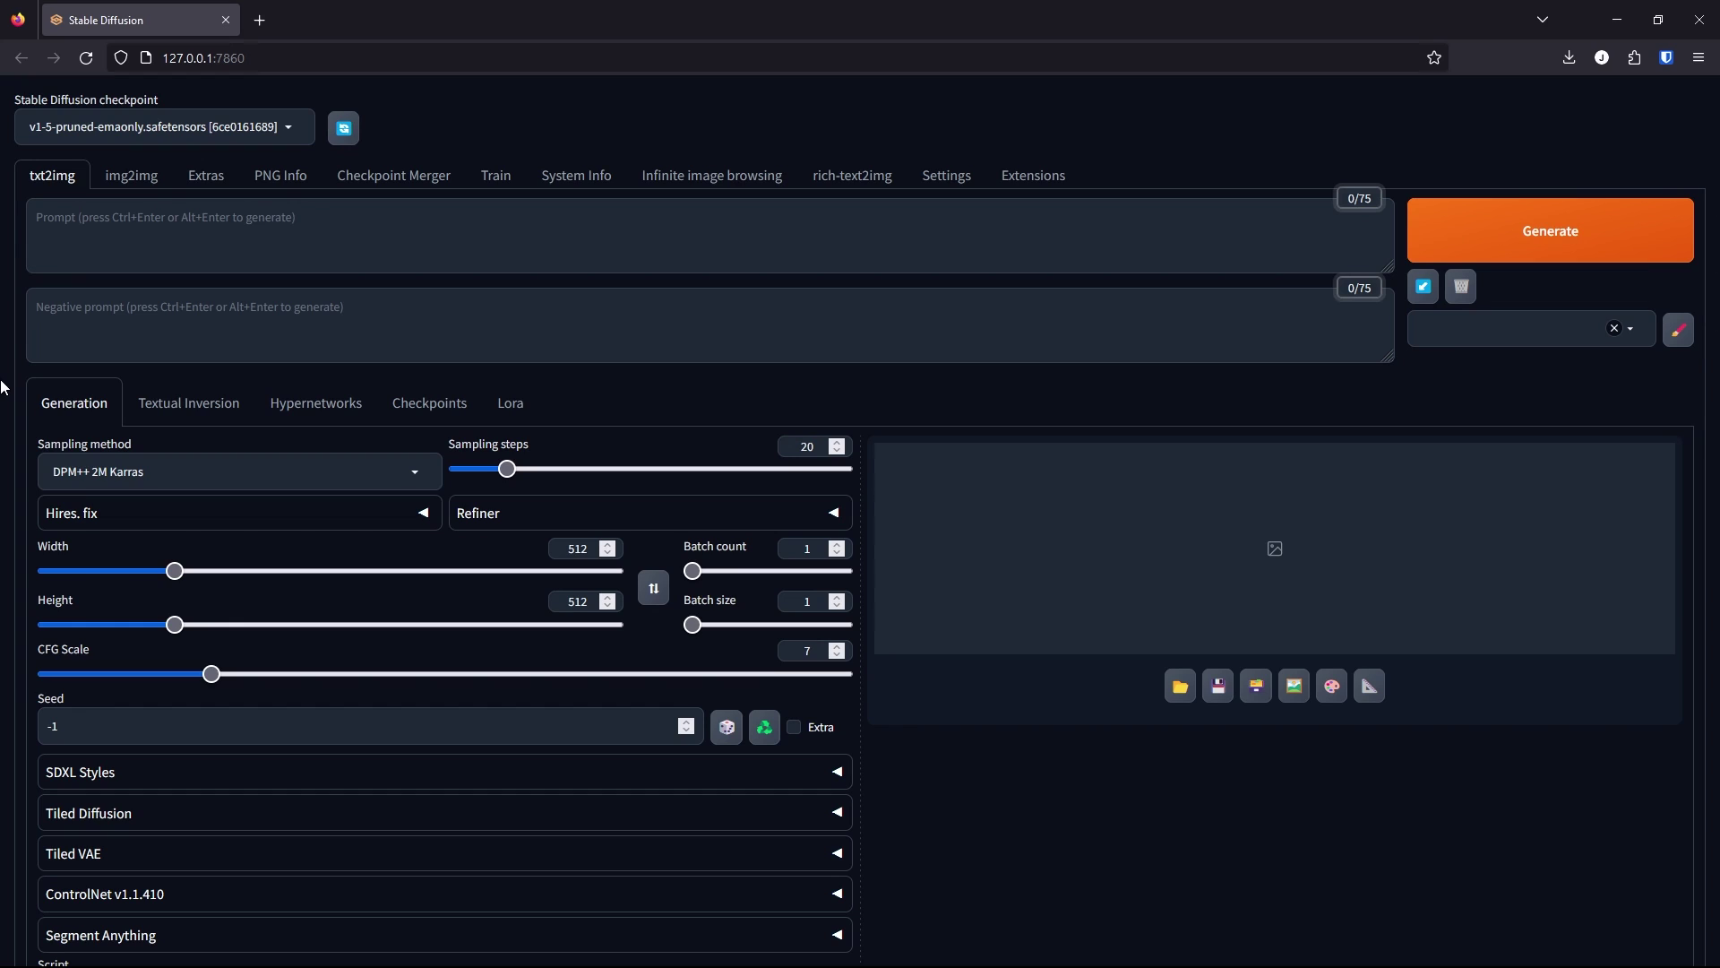
Step: Keep v1-5-pruned-emaonly loaded and paste the prompt 'a portrait of a realistic woman shot from a camera'
click(305, 127)
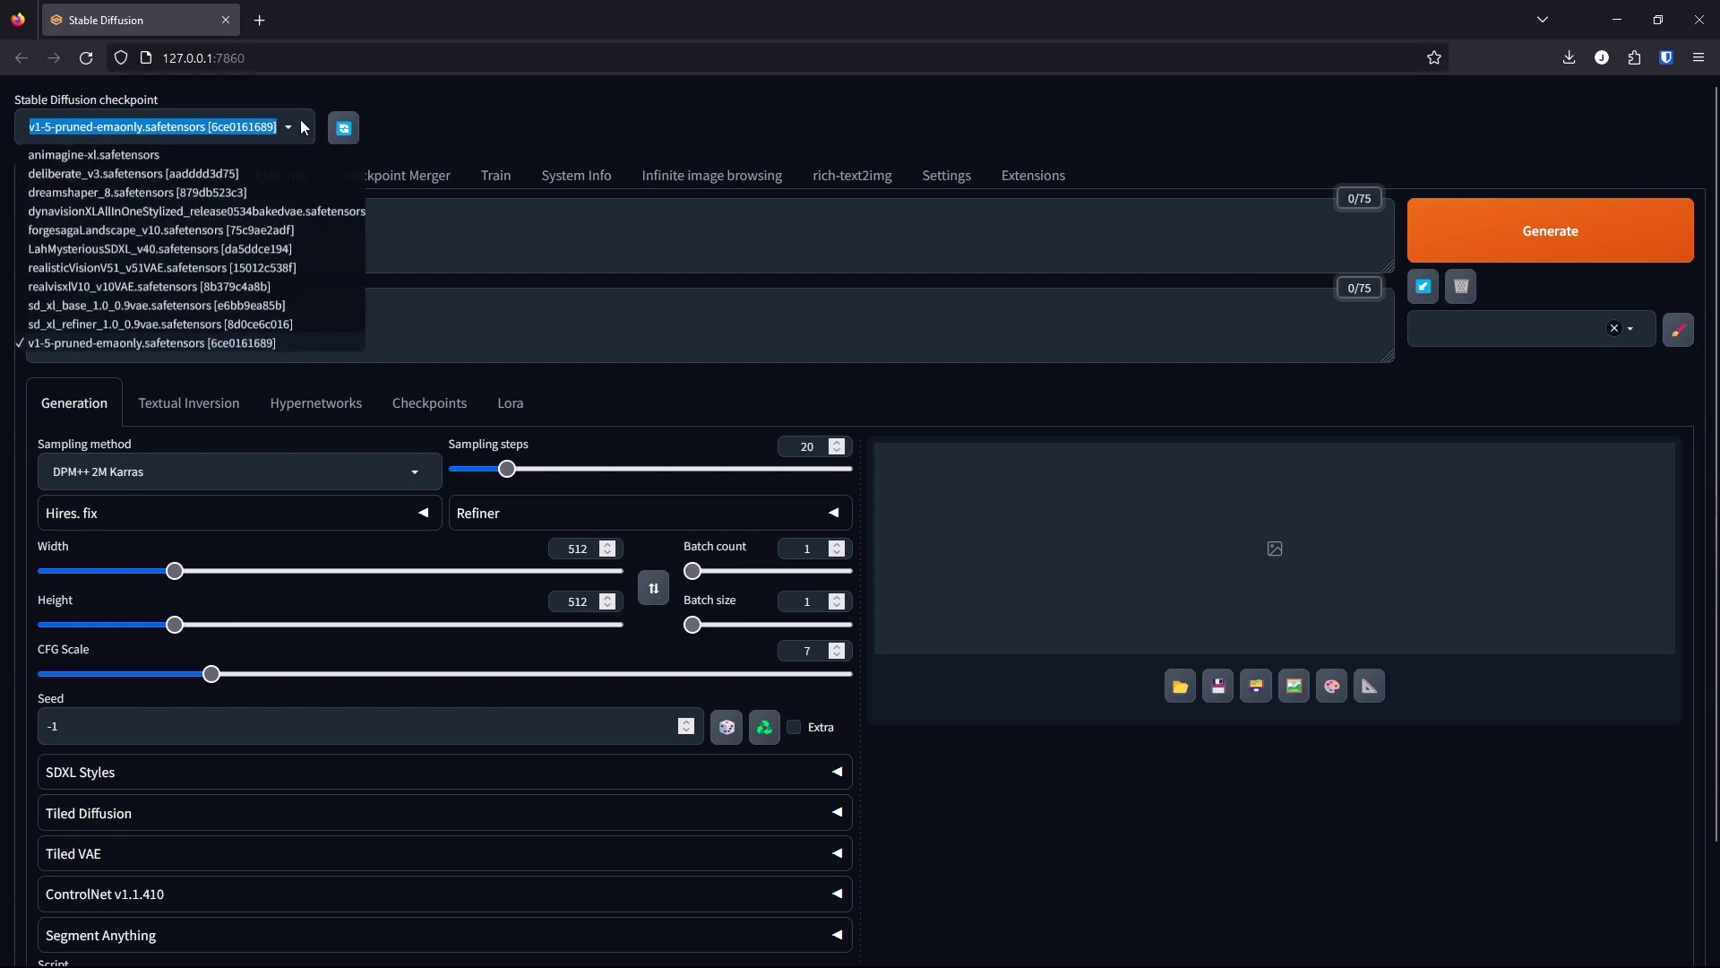
click(233, 343)
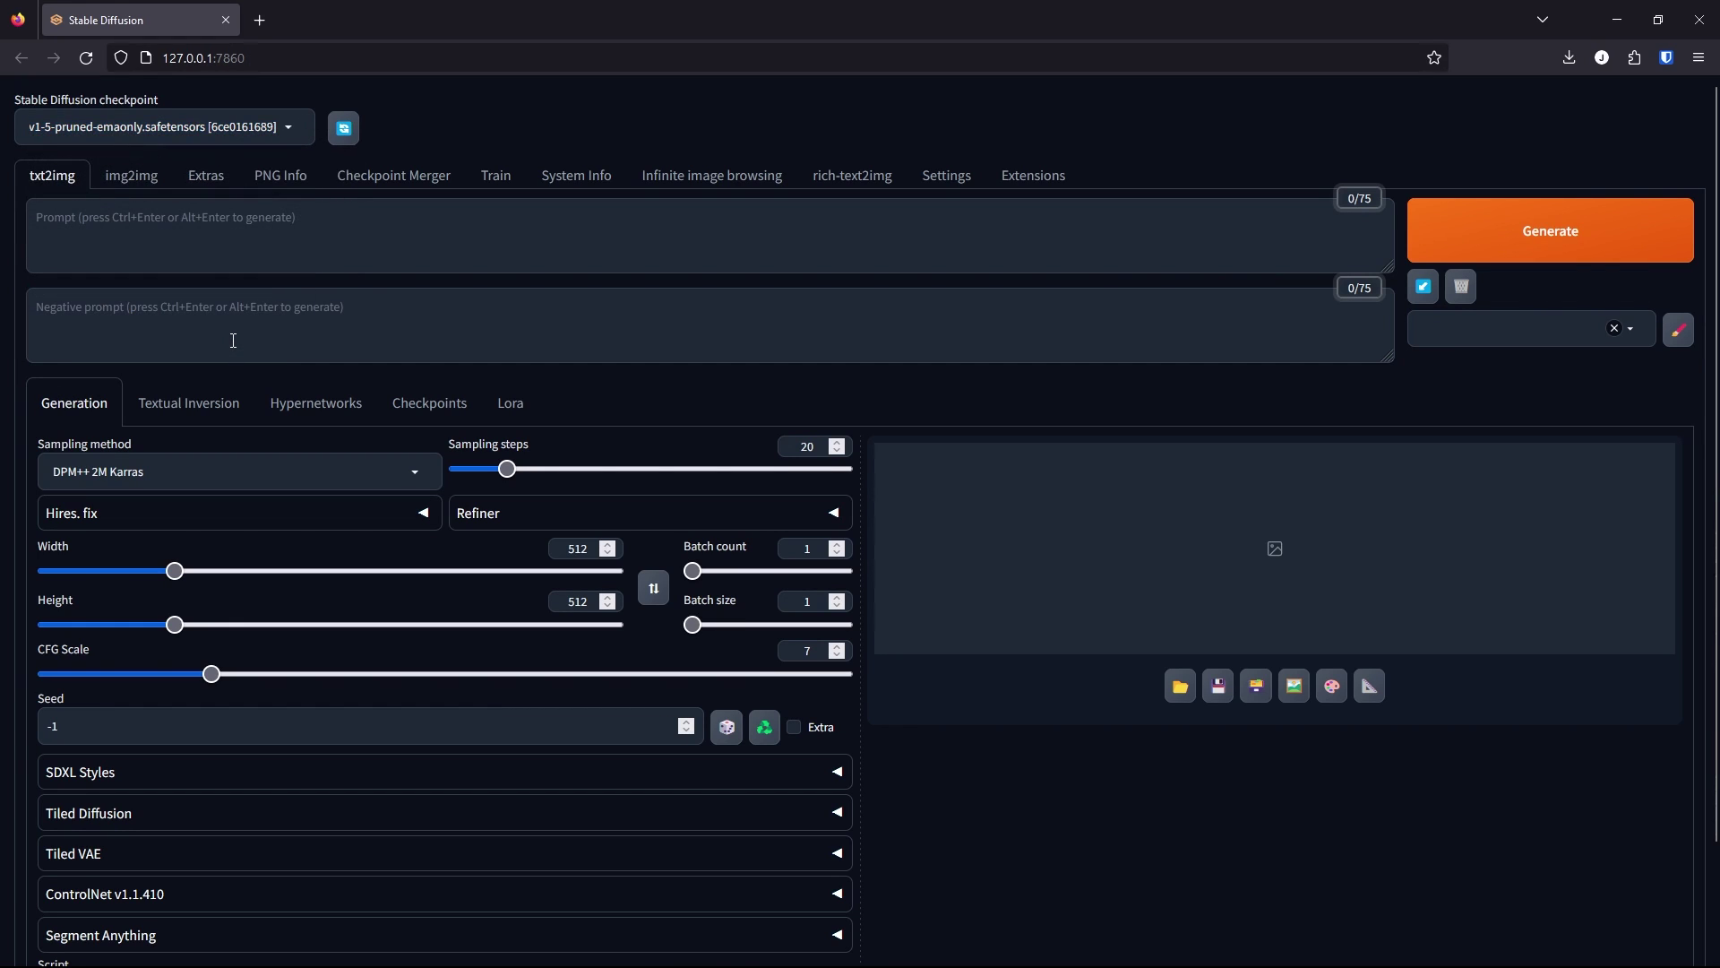
click(186, 240)
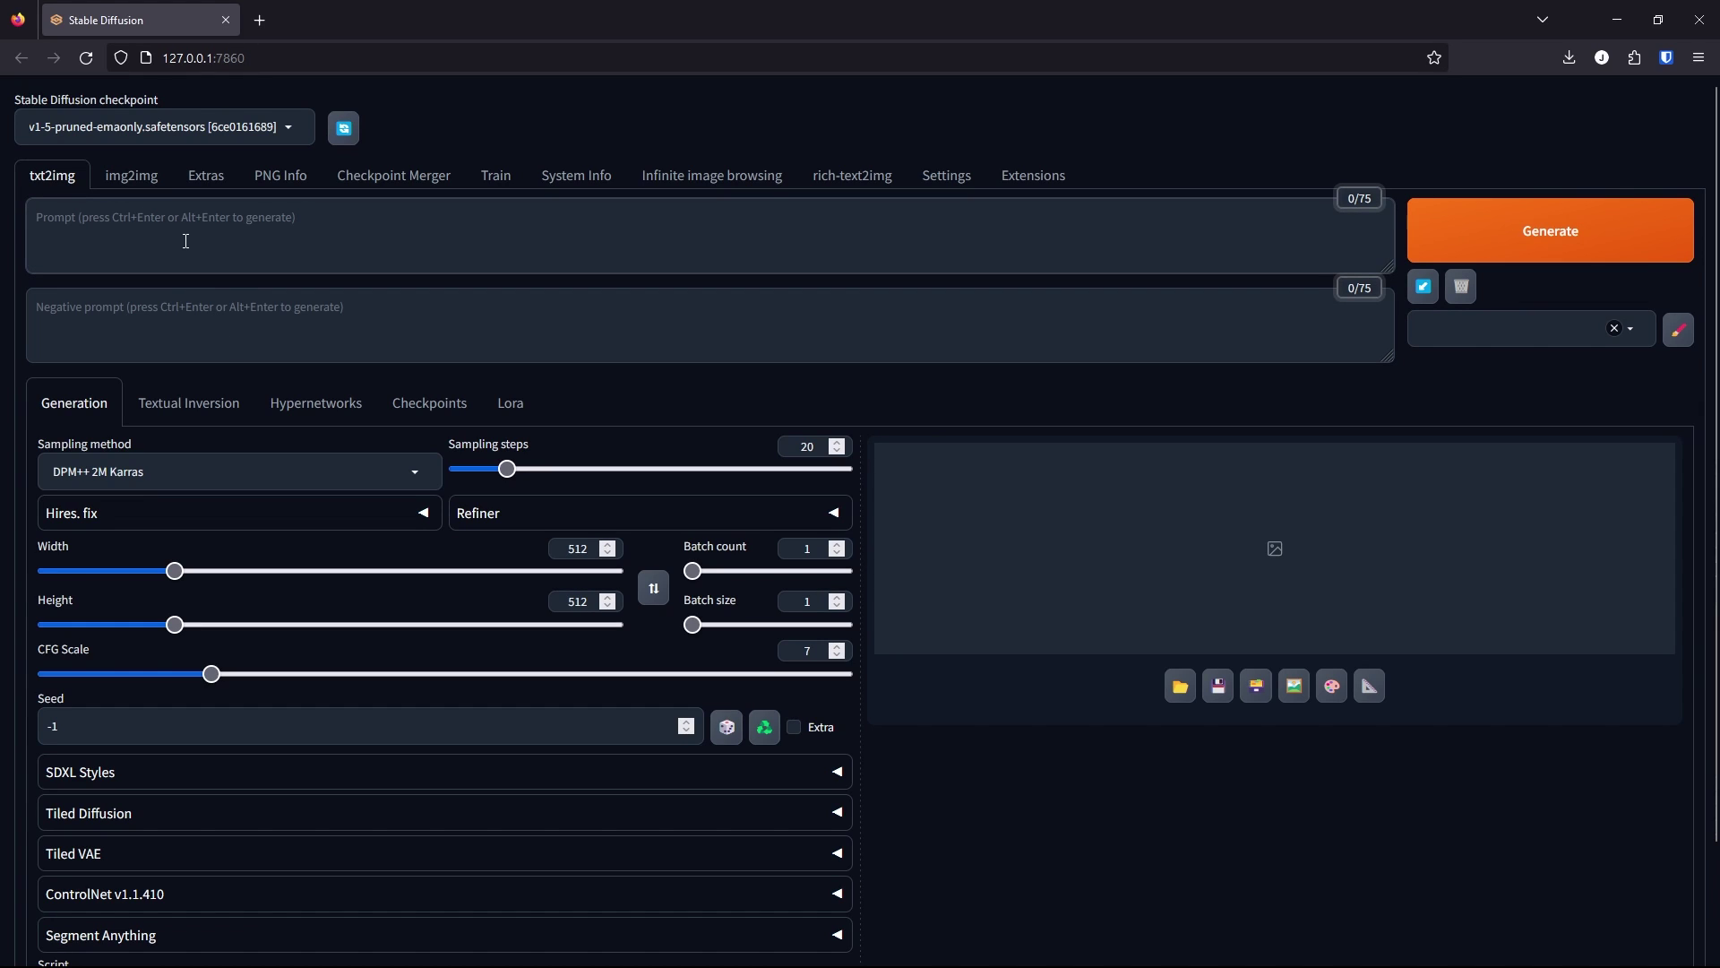
text(a portrait of a realistic woman shot from a camera)
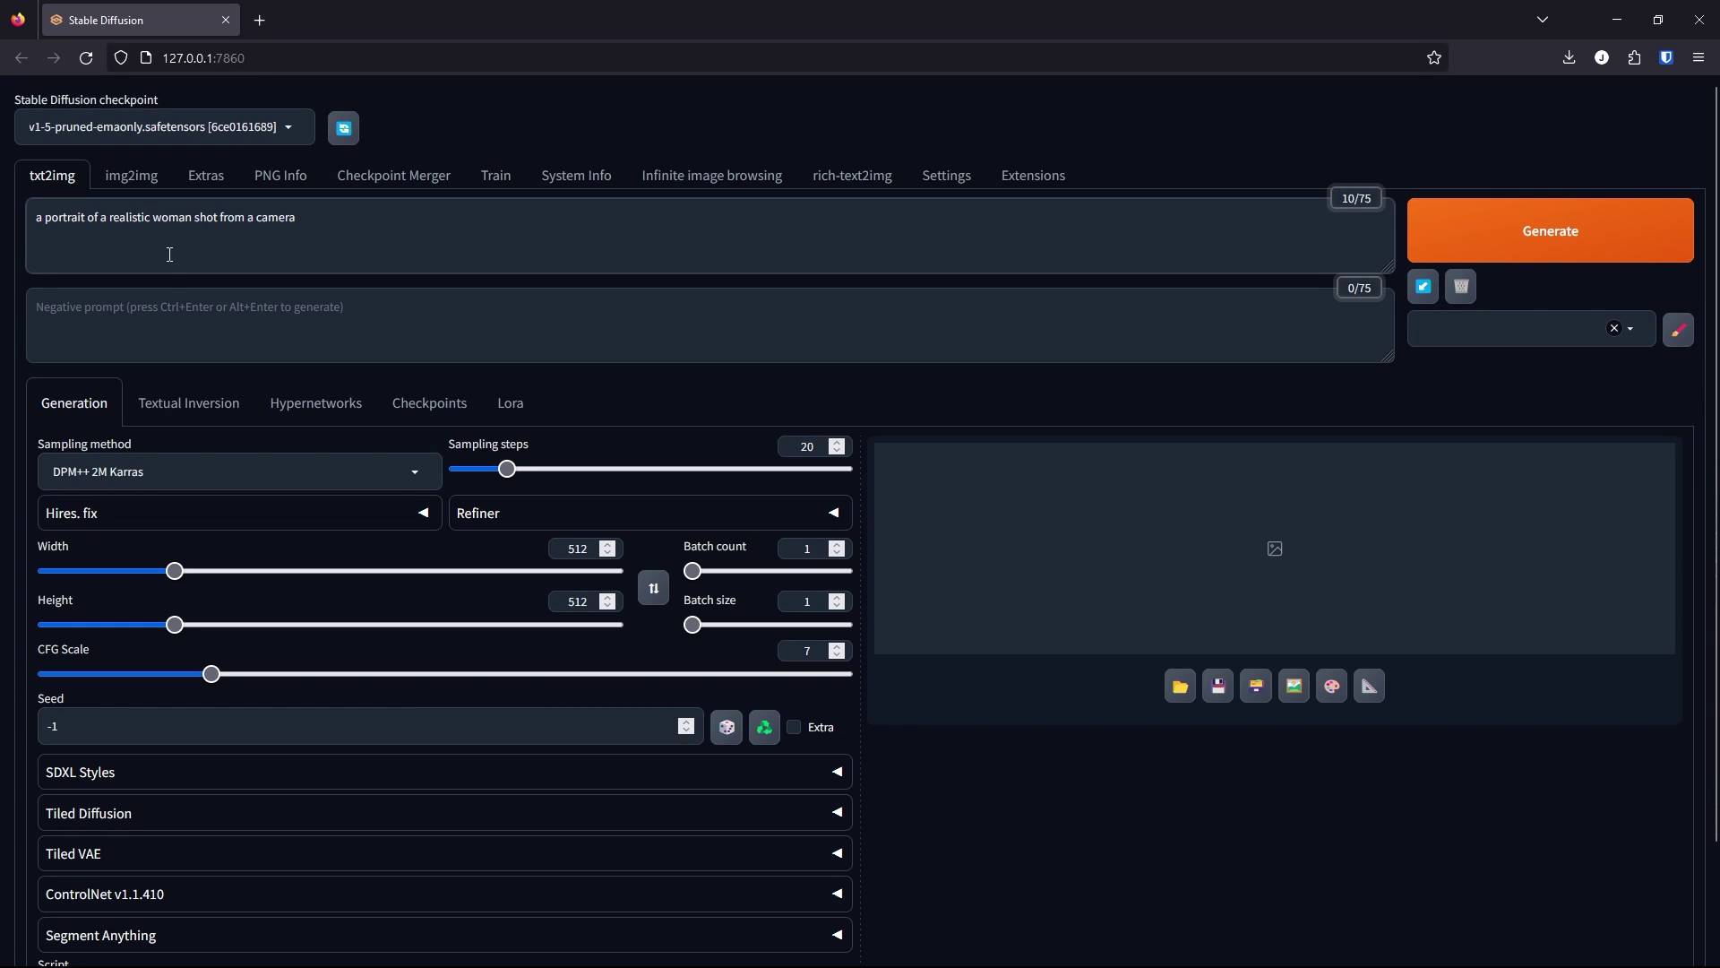
Step: Set sampling steps to 5
double_click(792, 439)
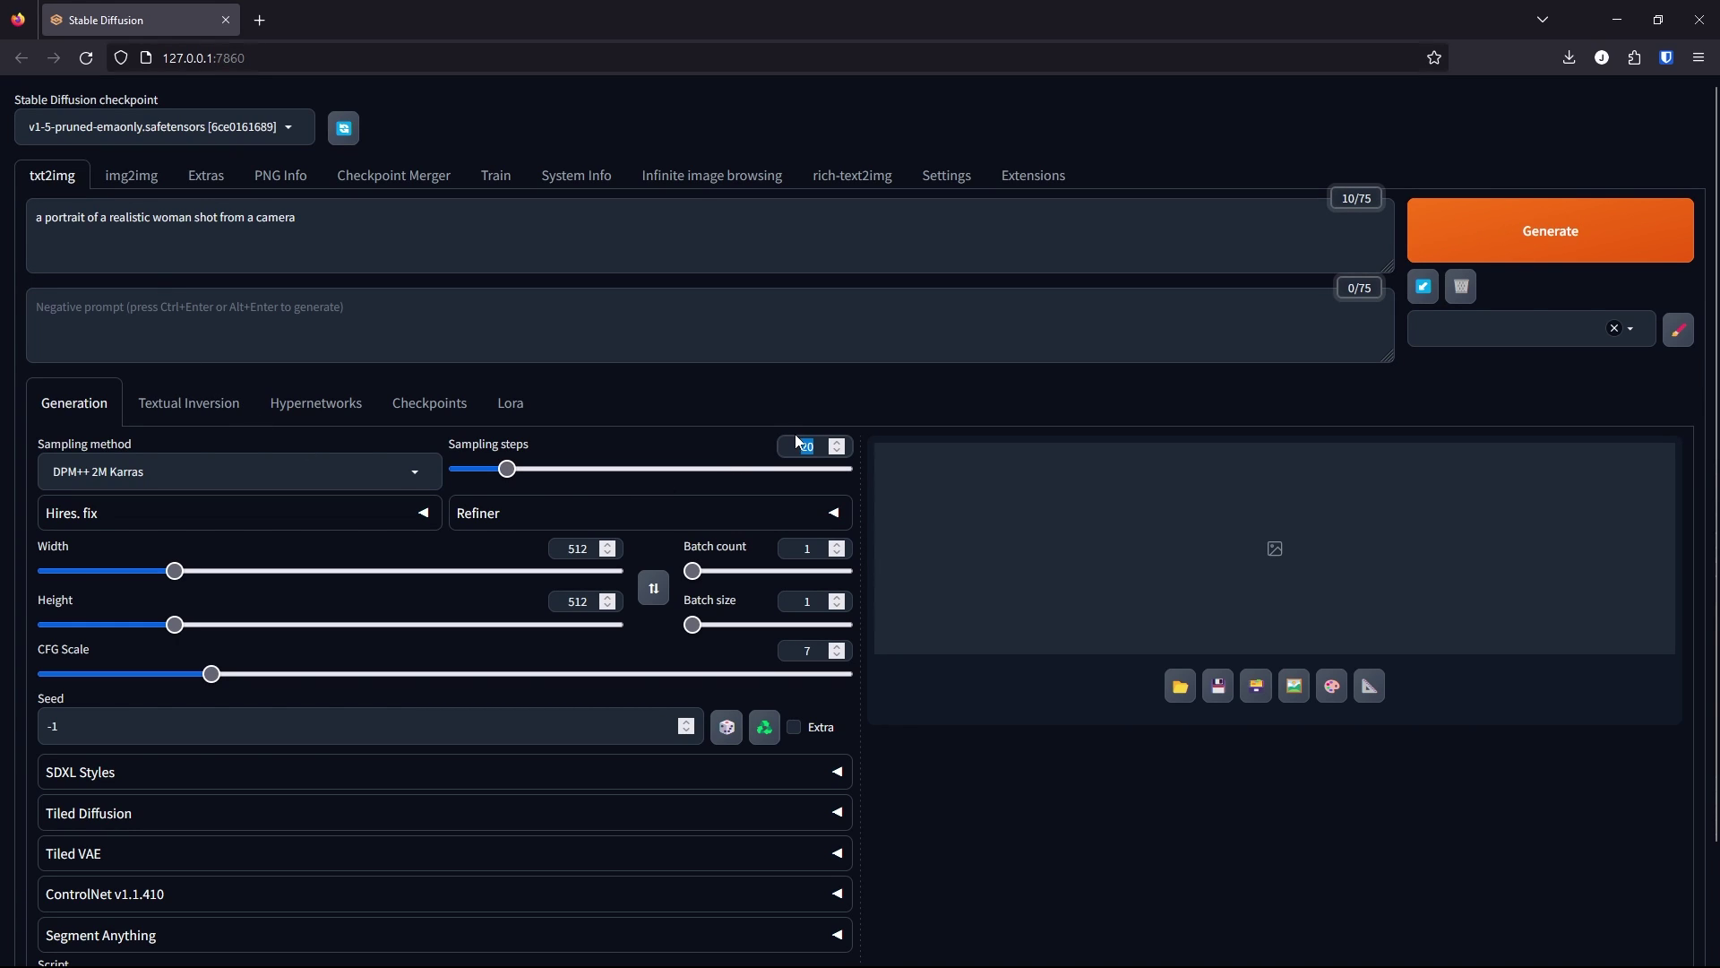
text(5)
click(821, 551)
Step: Make batch count 12, then set Optimizations negative guidance minimum sigma 15 and token merging 0.9
text(2)
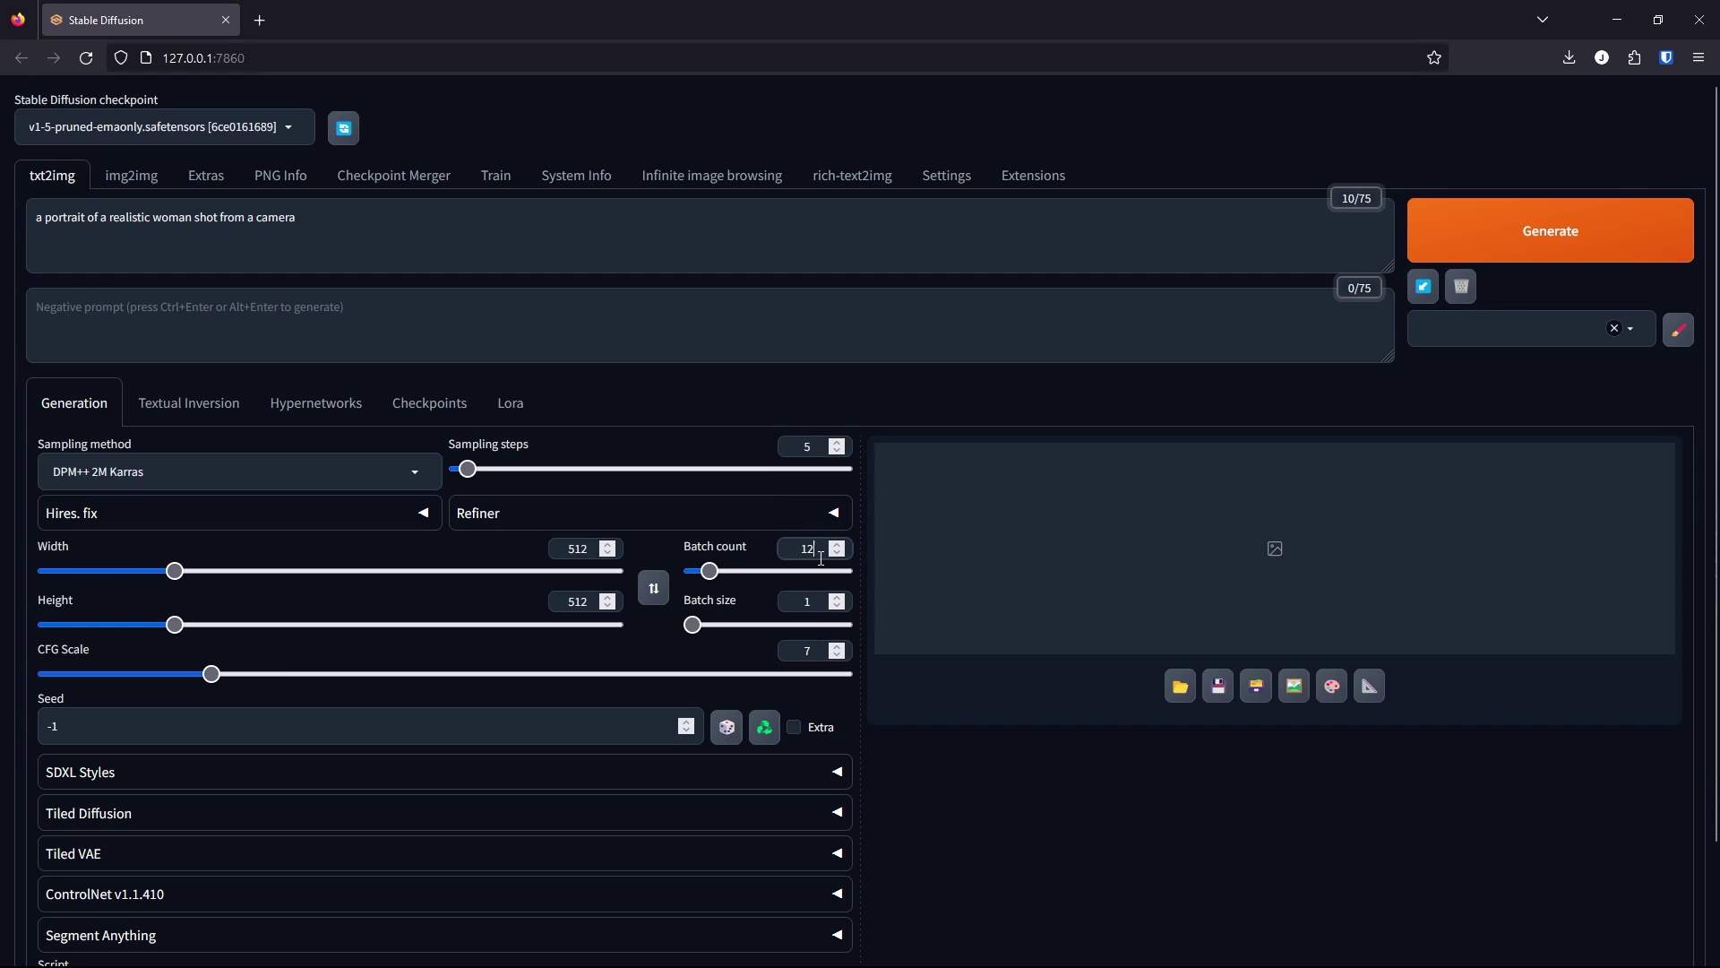
click(965, 179)
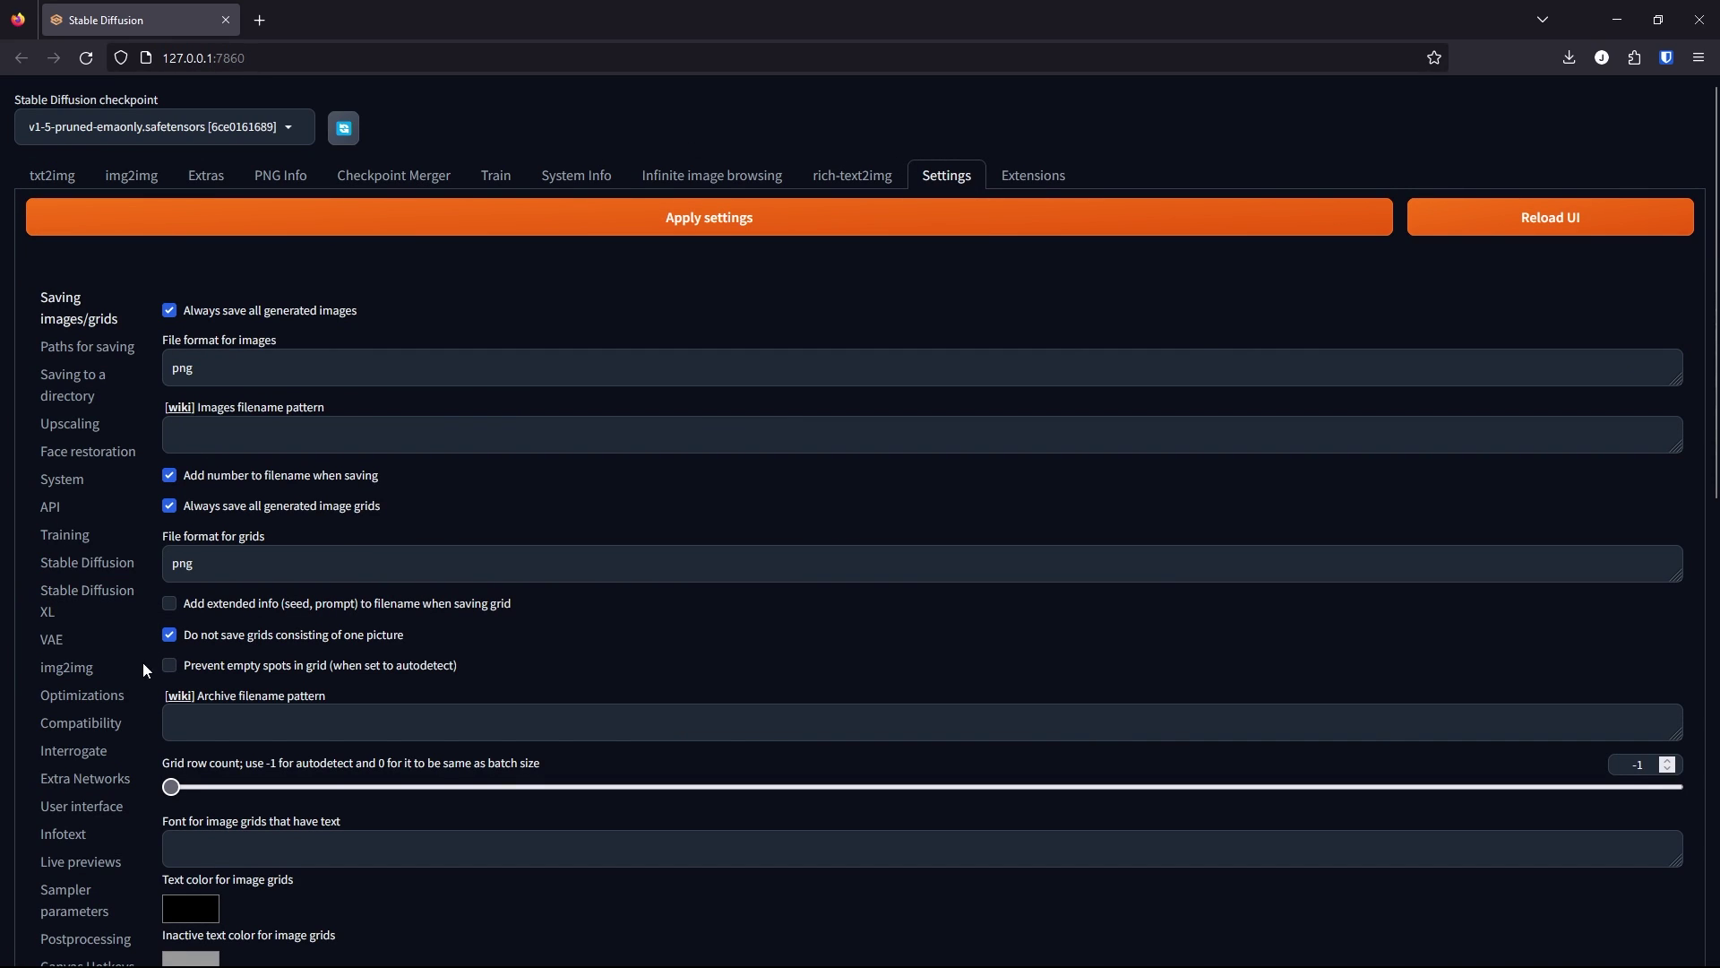
click(116, 697)
drag(170, 401, 1680, 400)
drag(170, 460, 1711, 527)
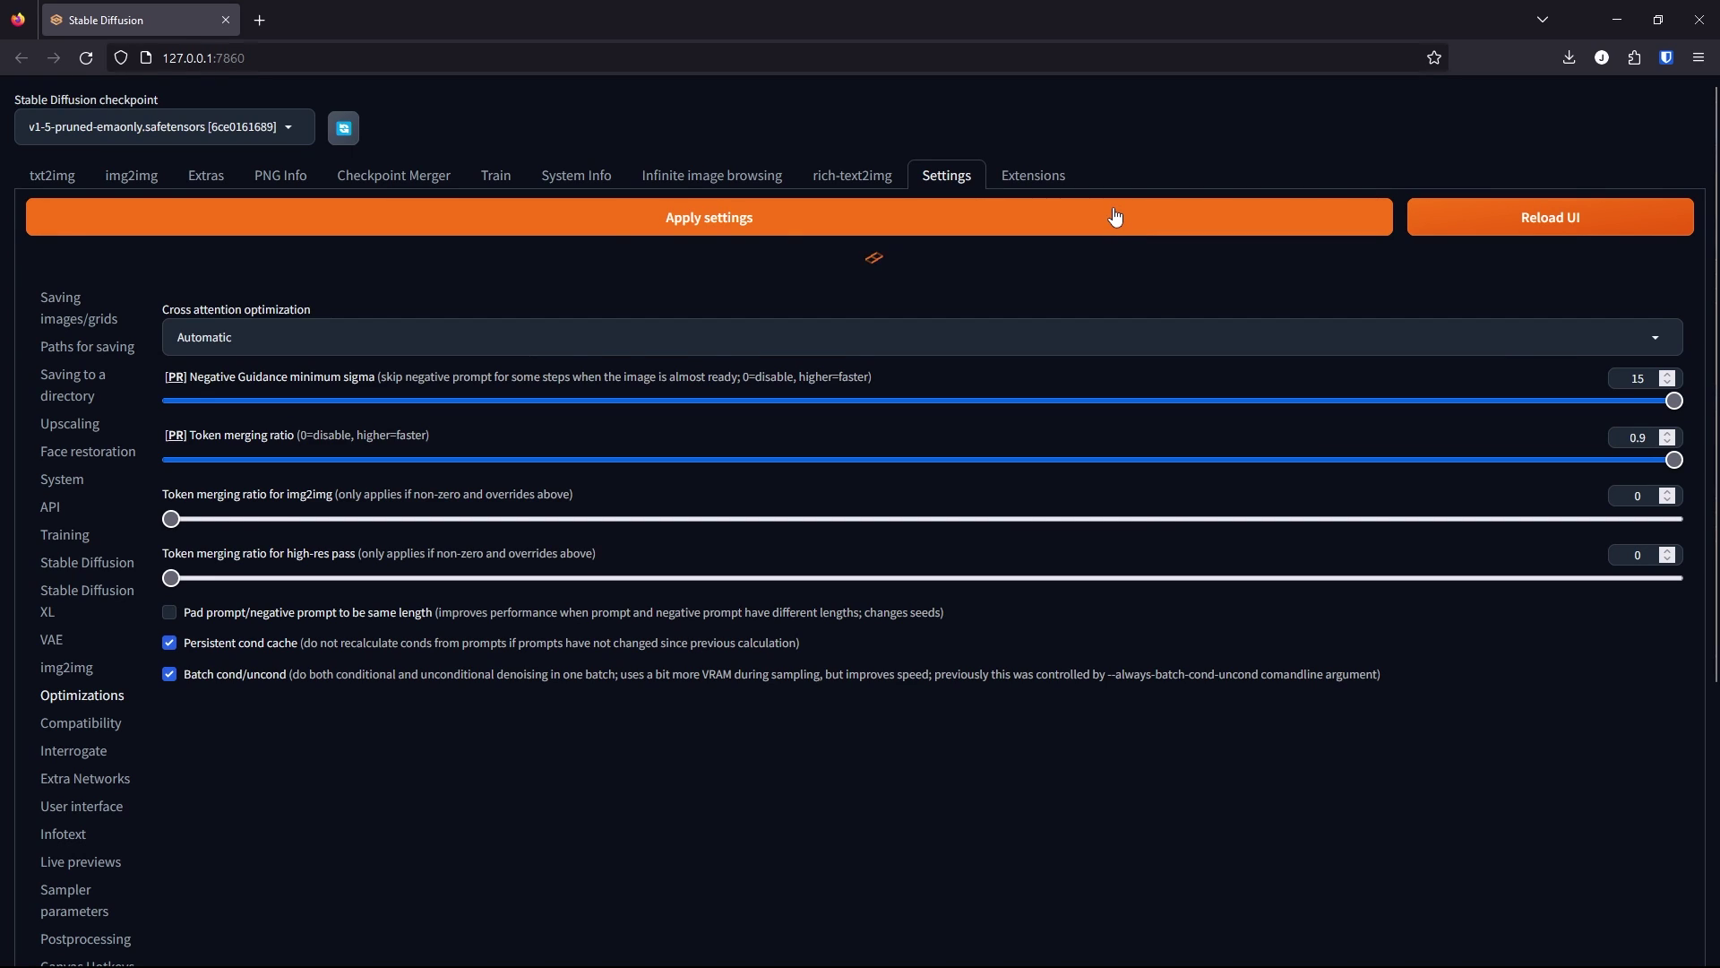
click(53, 174)
Step: Generate two successive batches of twelve 5-step portraits and scroll through the results
click(1432, 255)
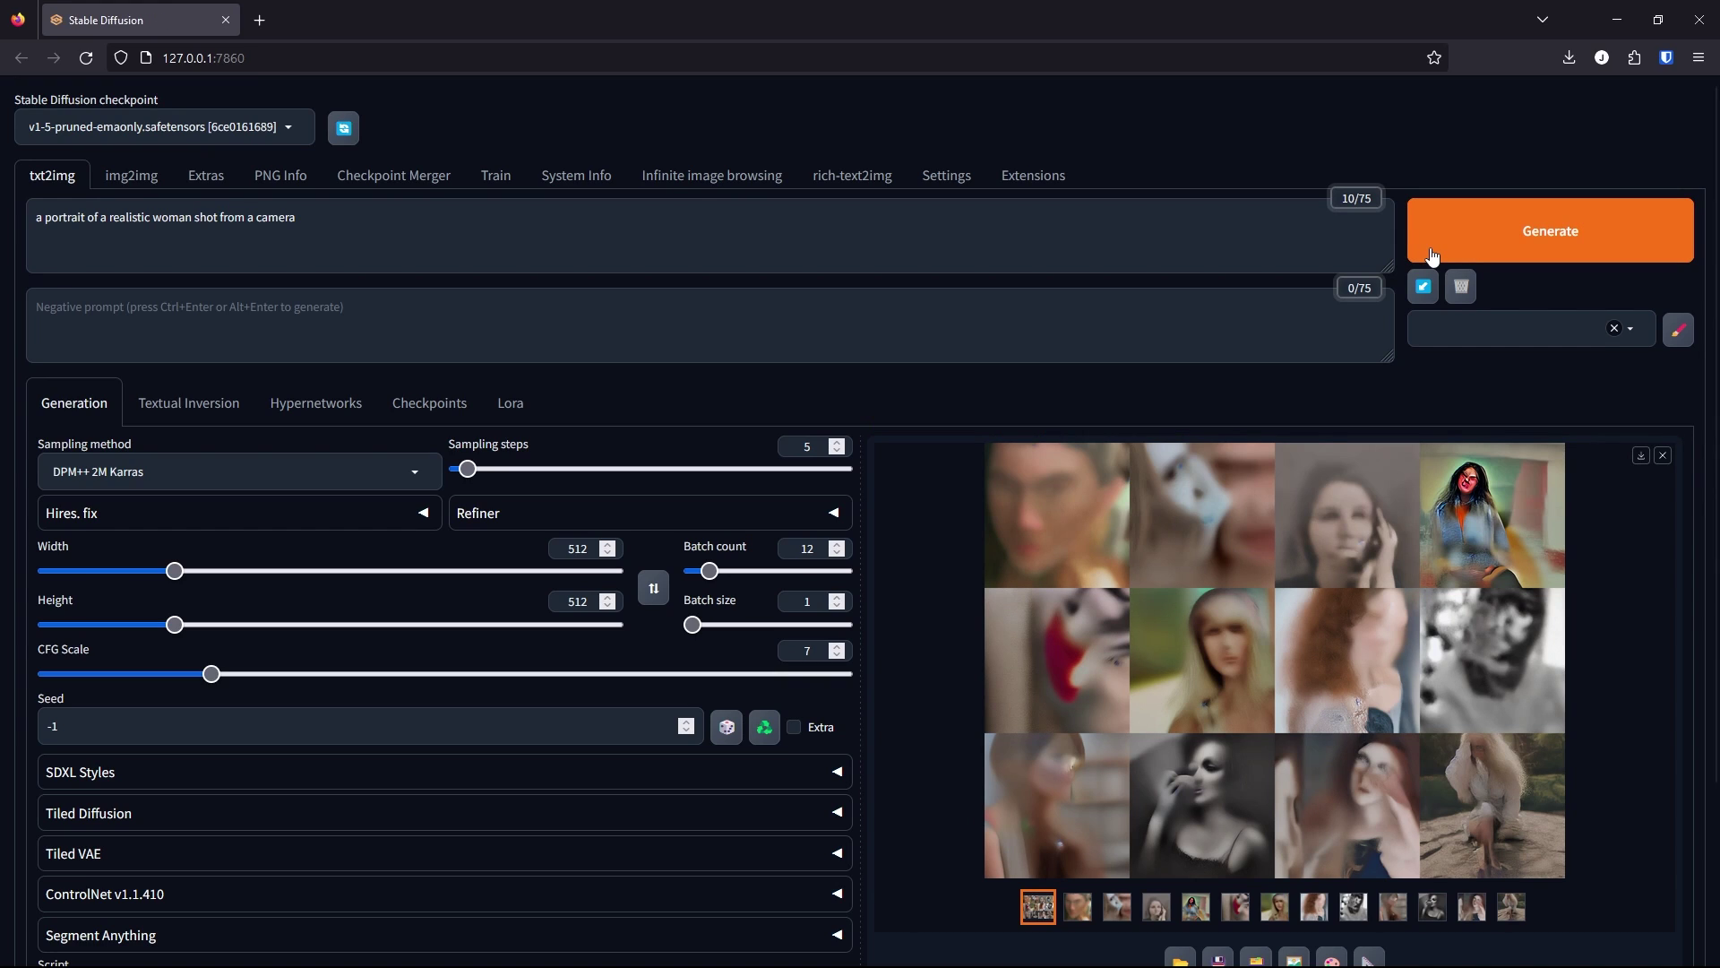
click(1432, 256)
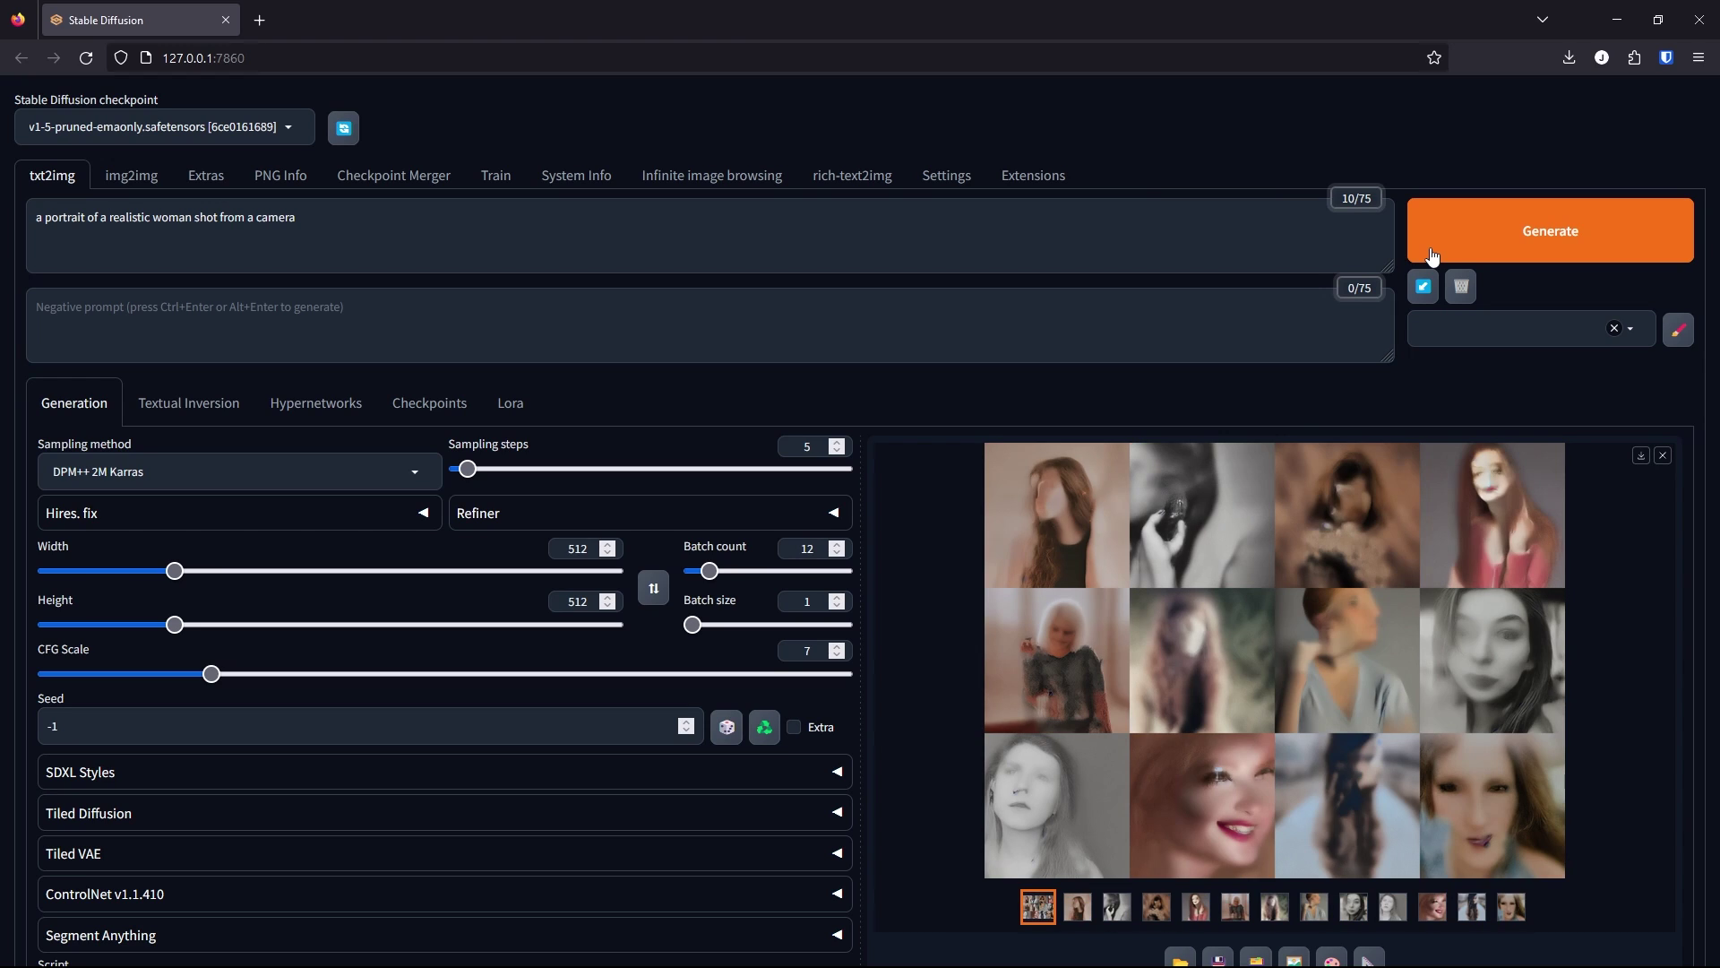
scroll(647, 405, down, 1)
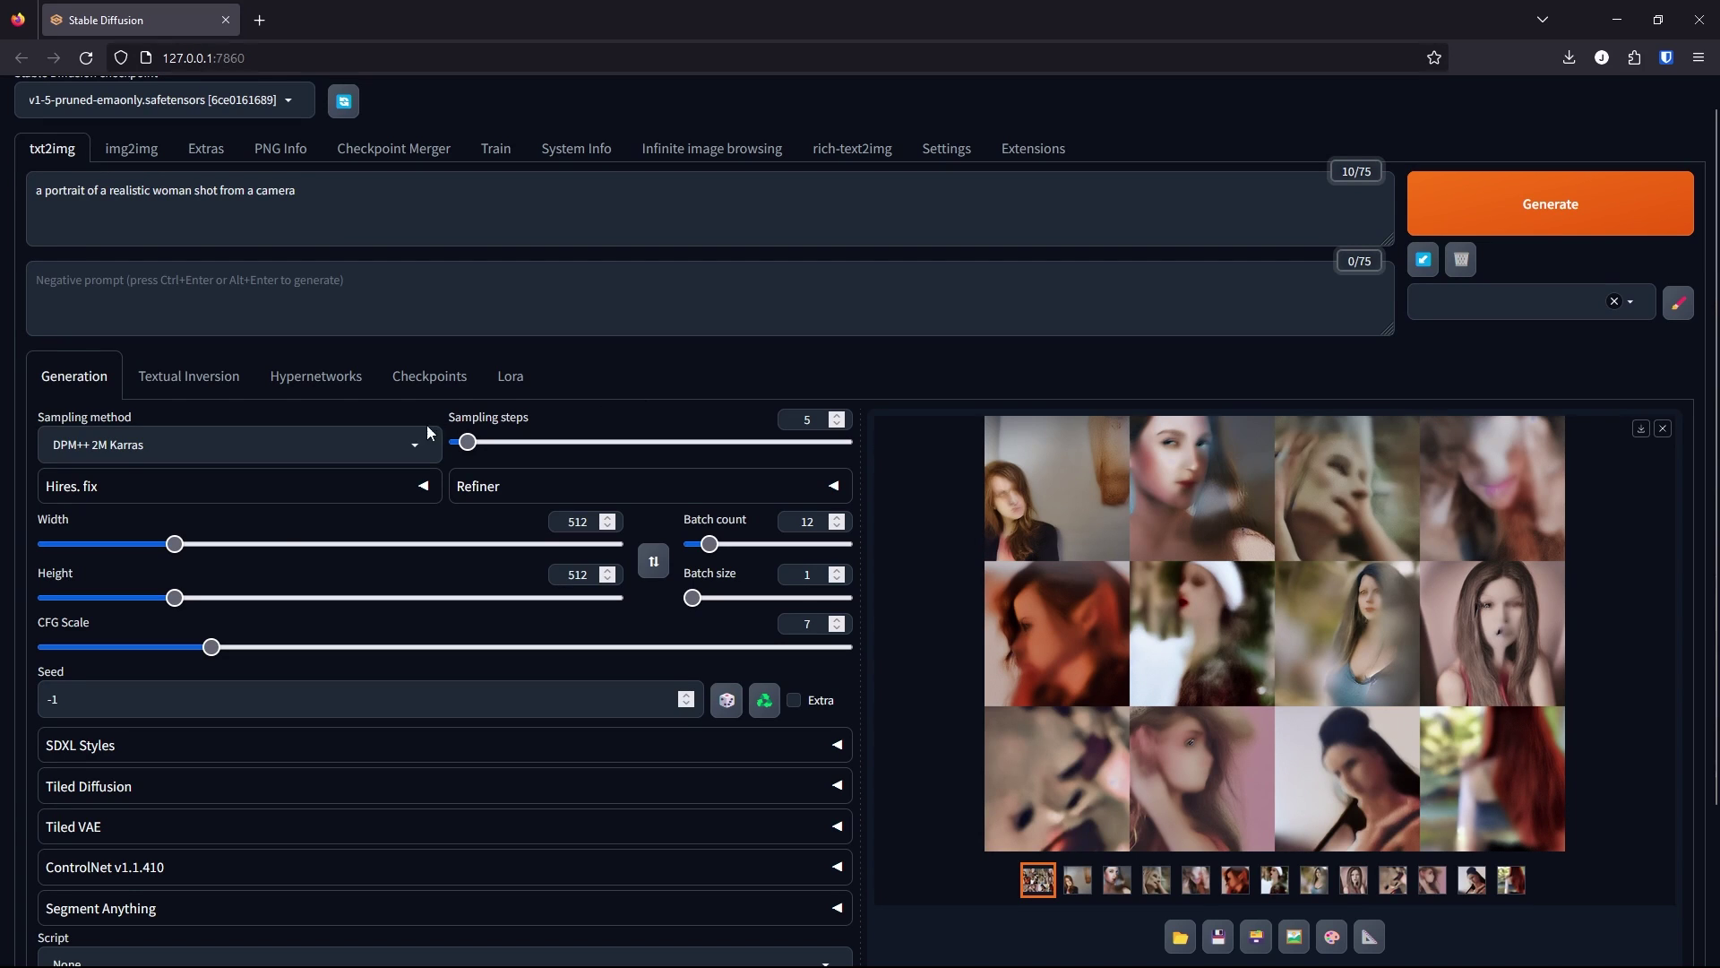
Step: Load the reference portrait into ControlNet Unit 0 and enable the unit
click(215, 863)
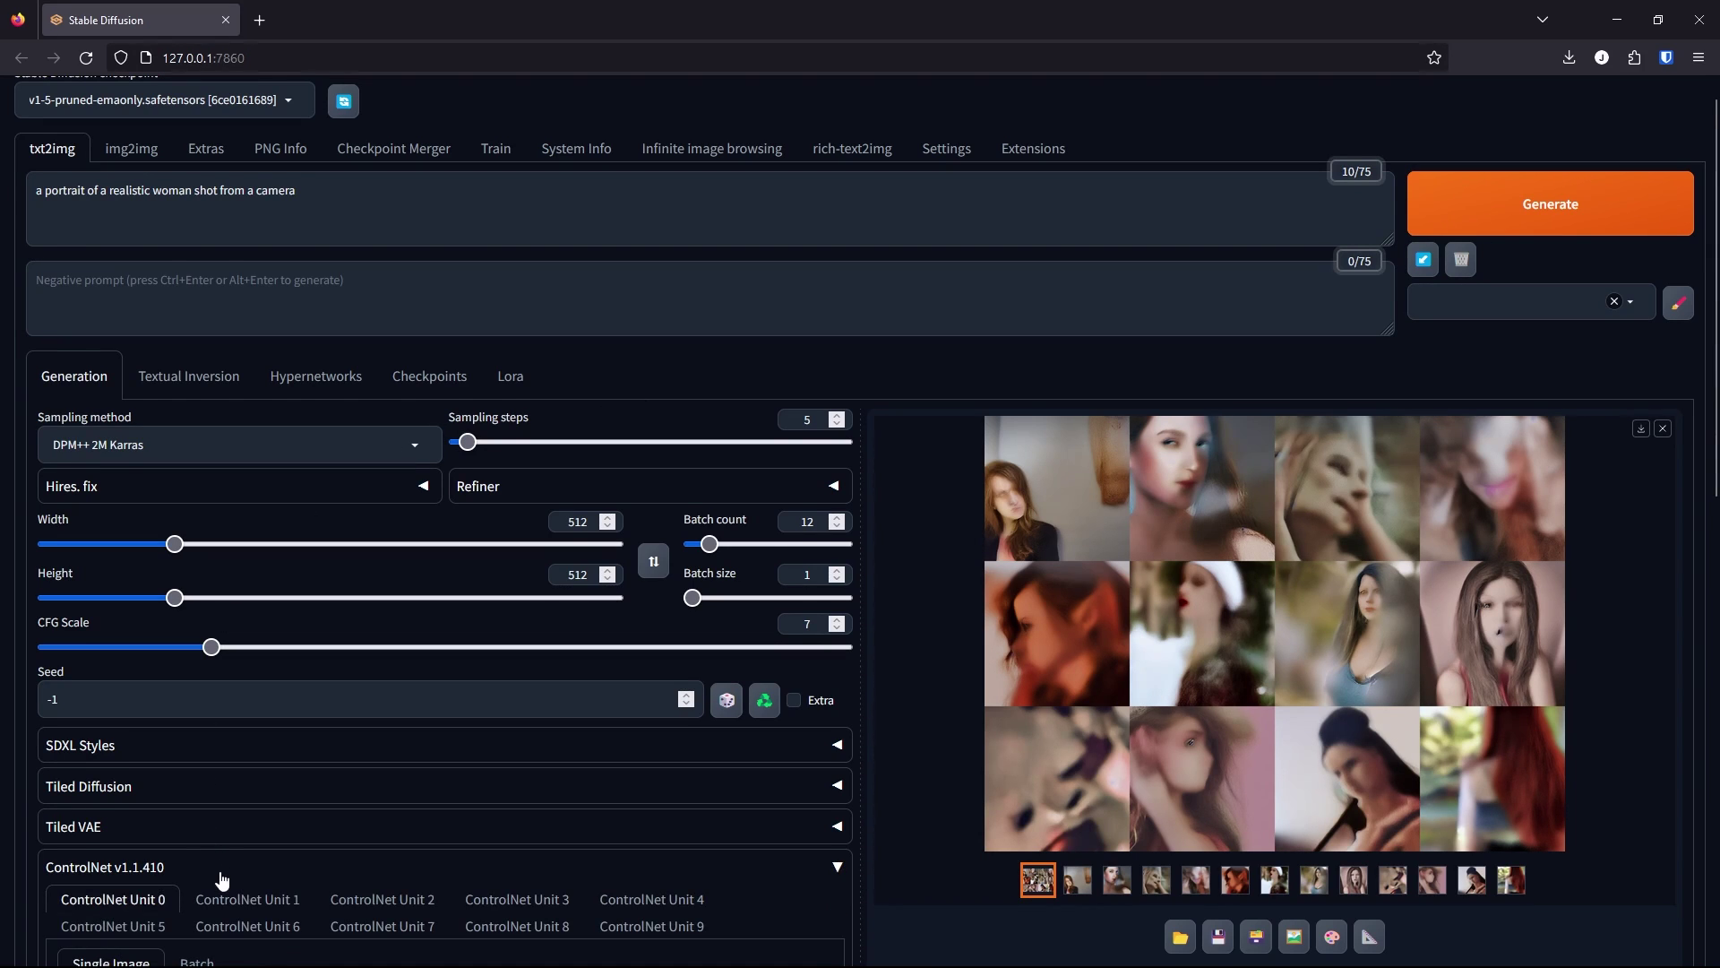
scroll(206, 852, down, 4)
scroll(205, 850, down, 1)
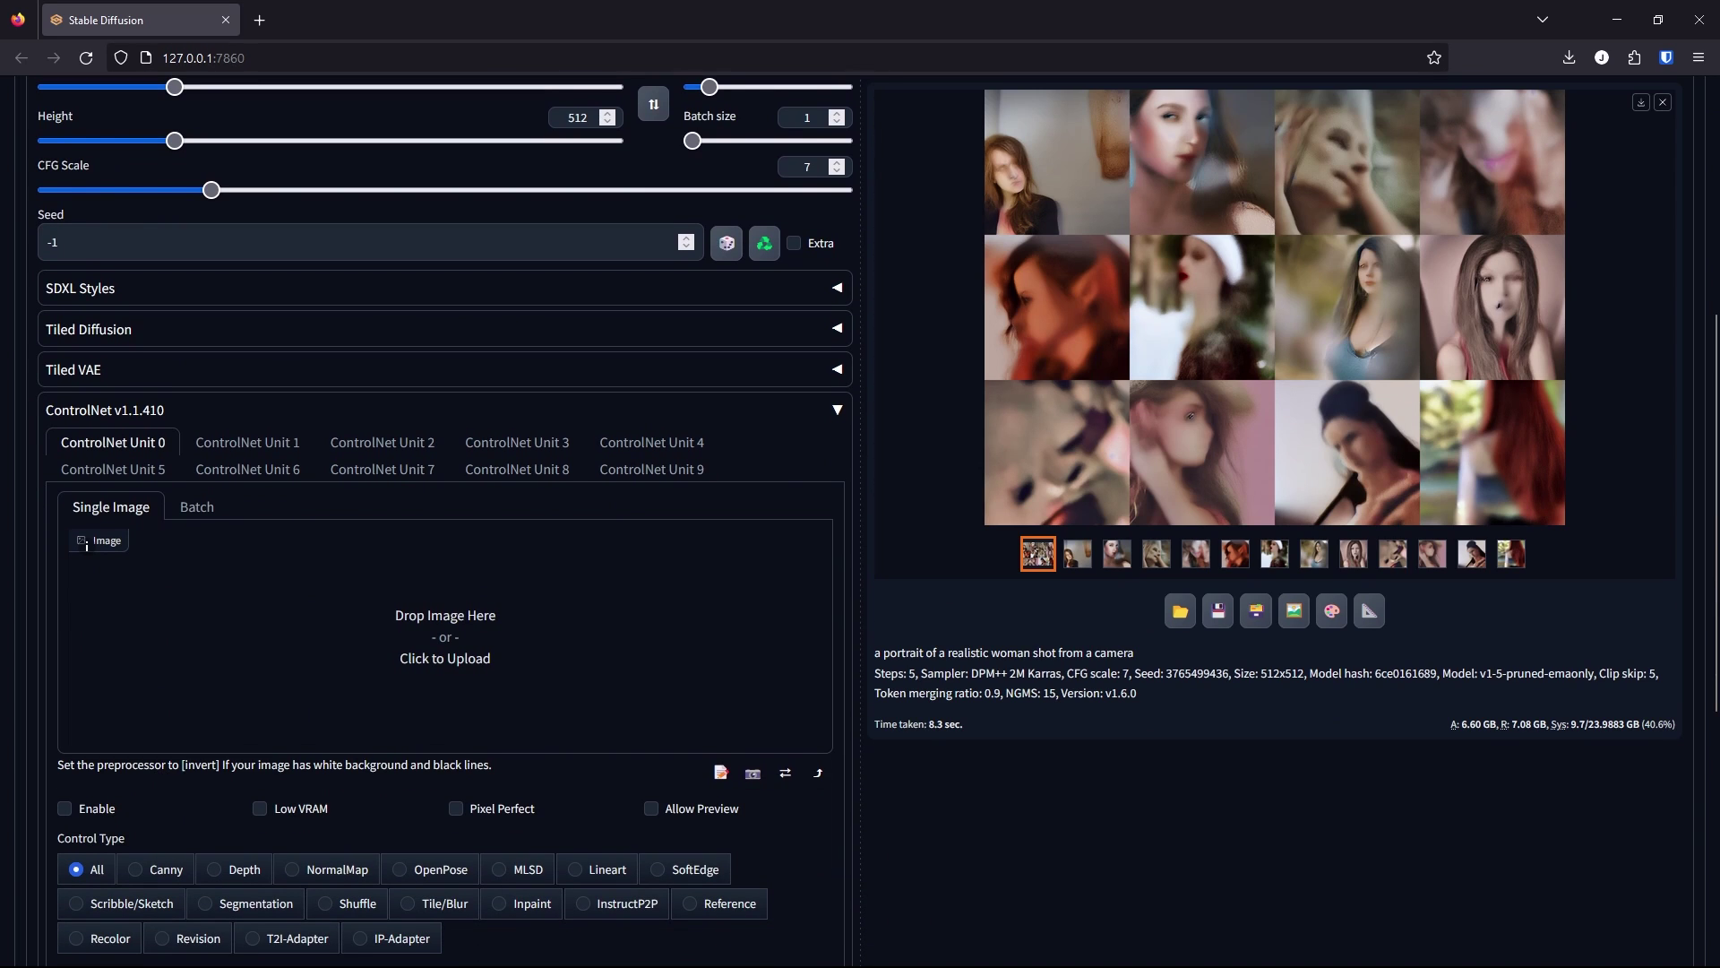
mouse_move(1719, 690)
mouse_down()
mouse_move(502, 591)
mouse_move(422, 631)
mouse_up()
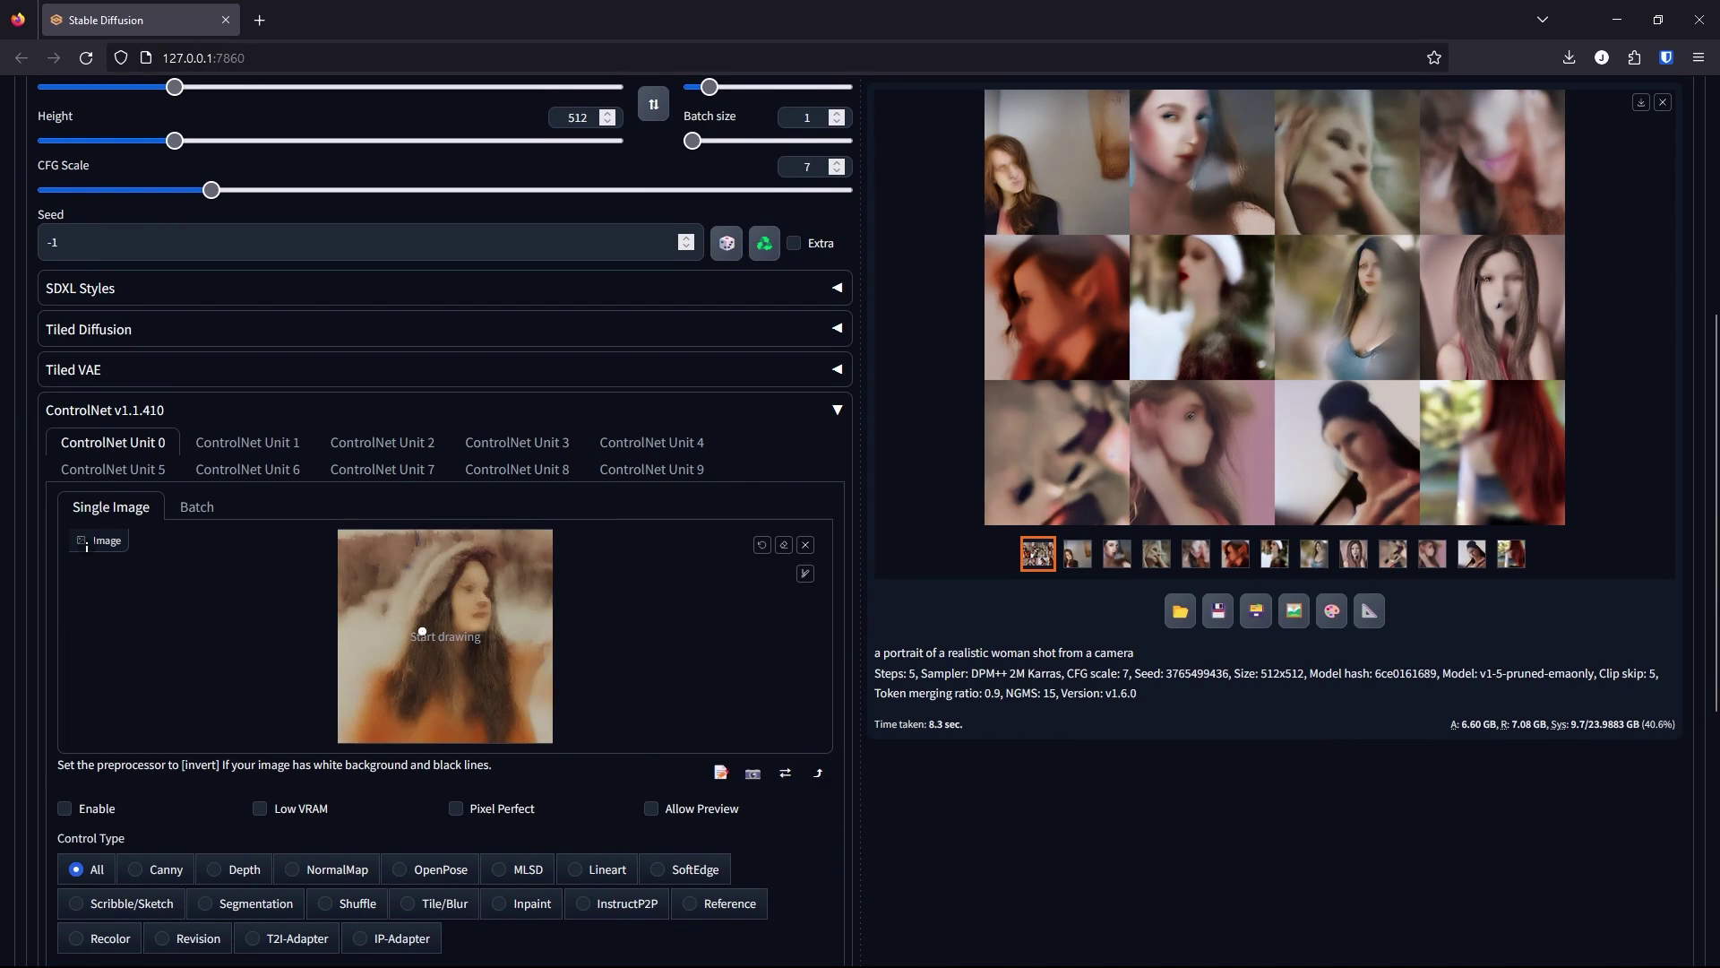
click(66, 809)
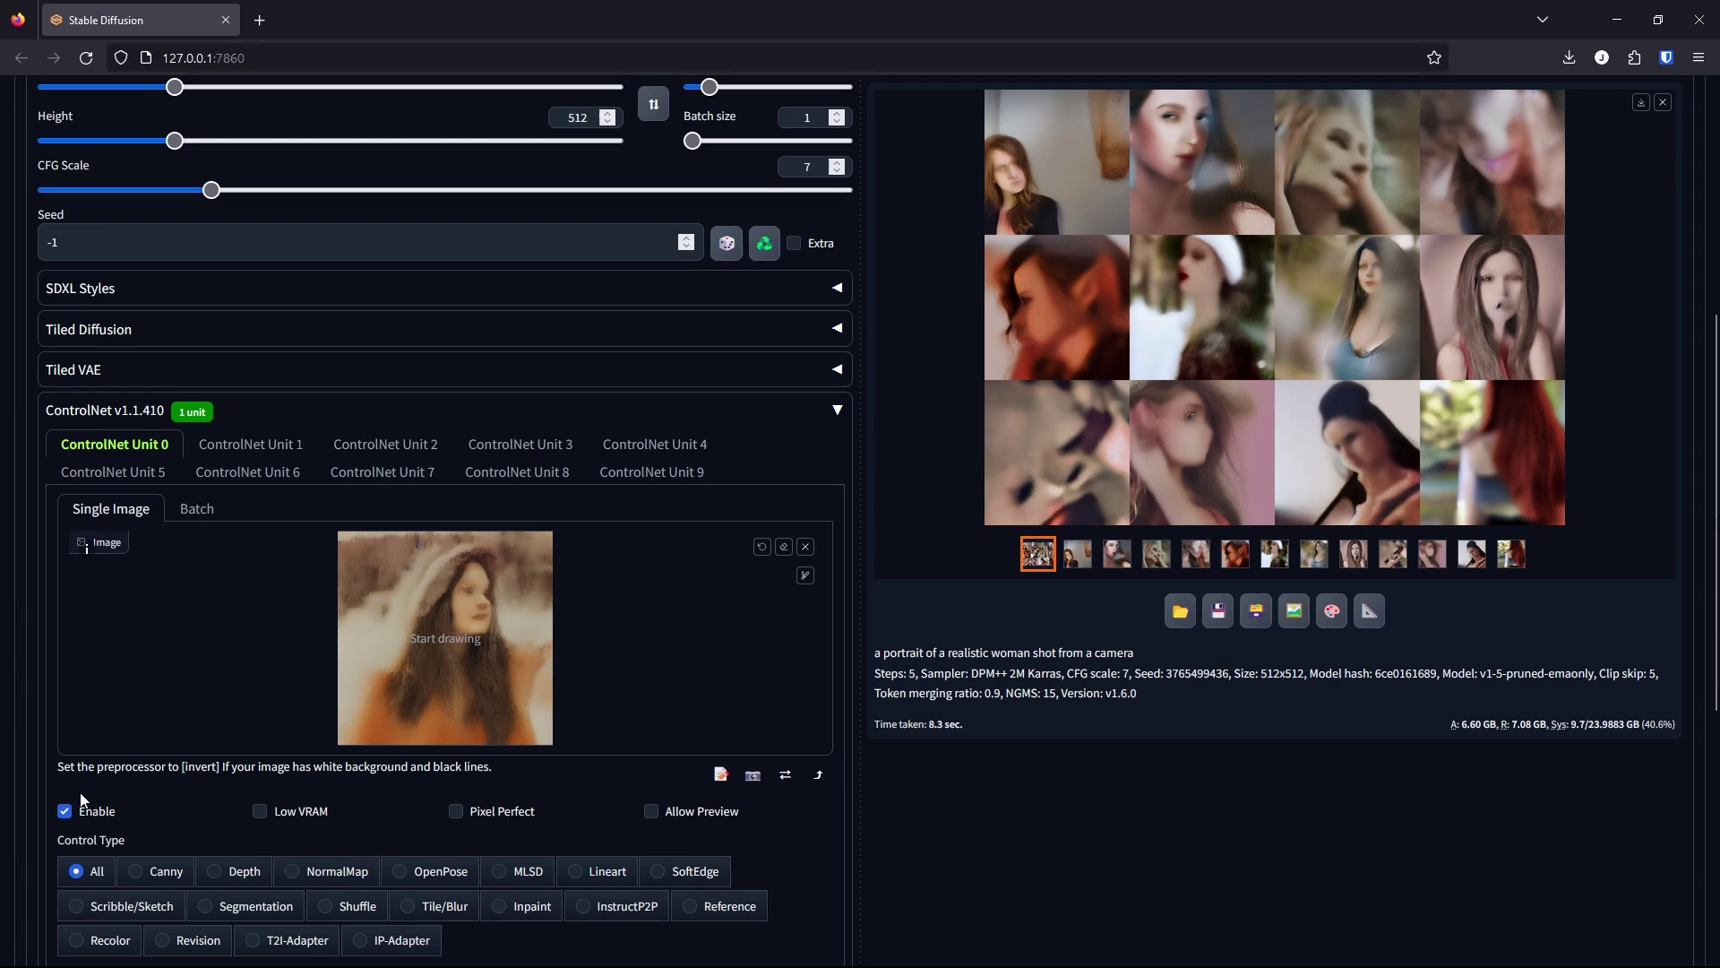
Step: Set the unit to Canny control with the diffusers_xl_canny_full model
click(154, 874)
scroll(161, 878, down, 3)
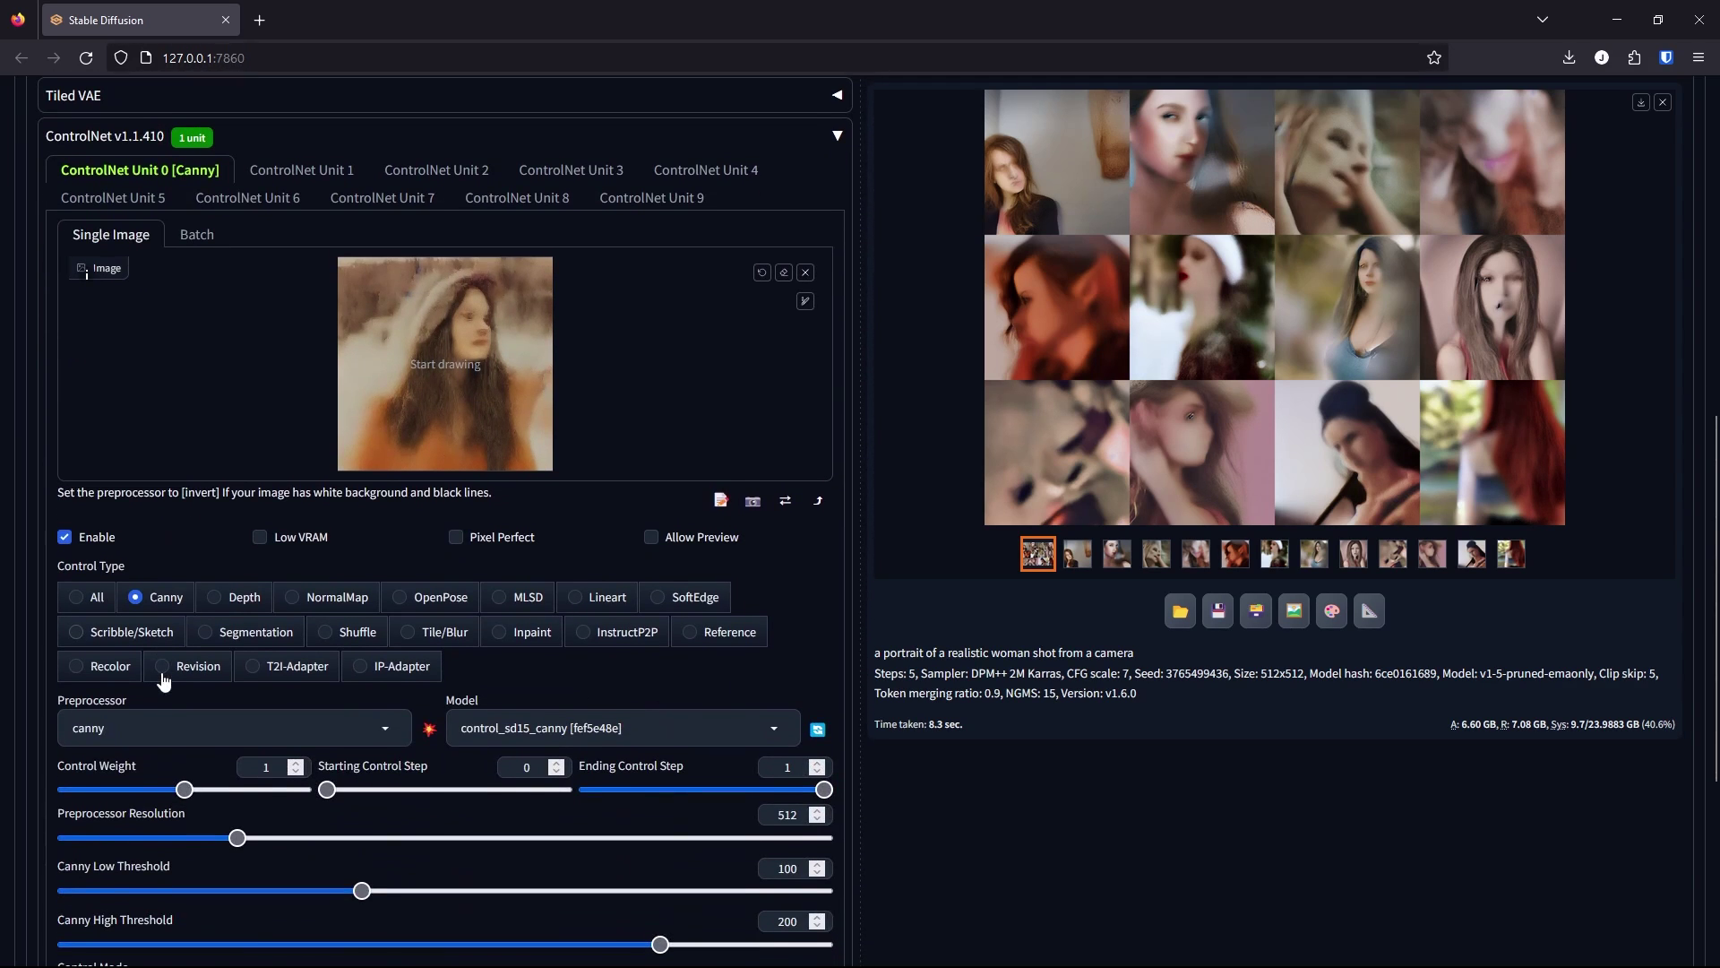
click(542, 727)
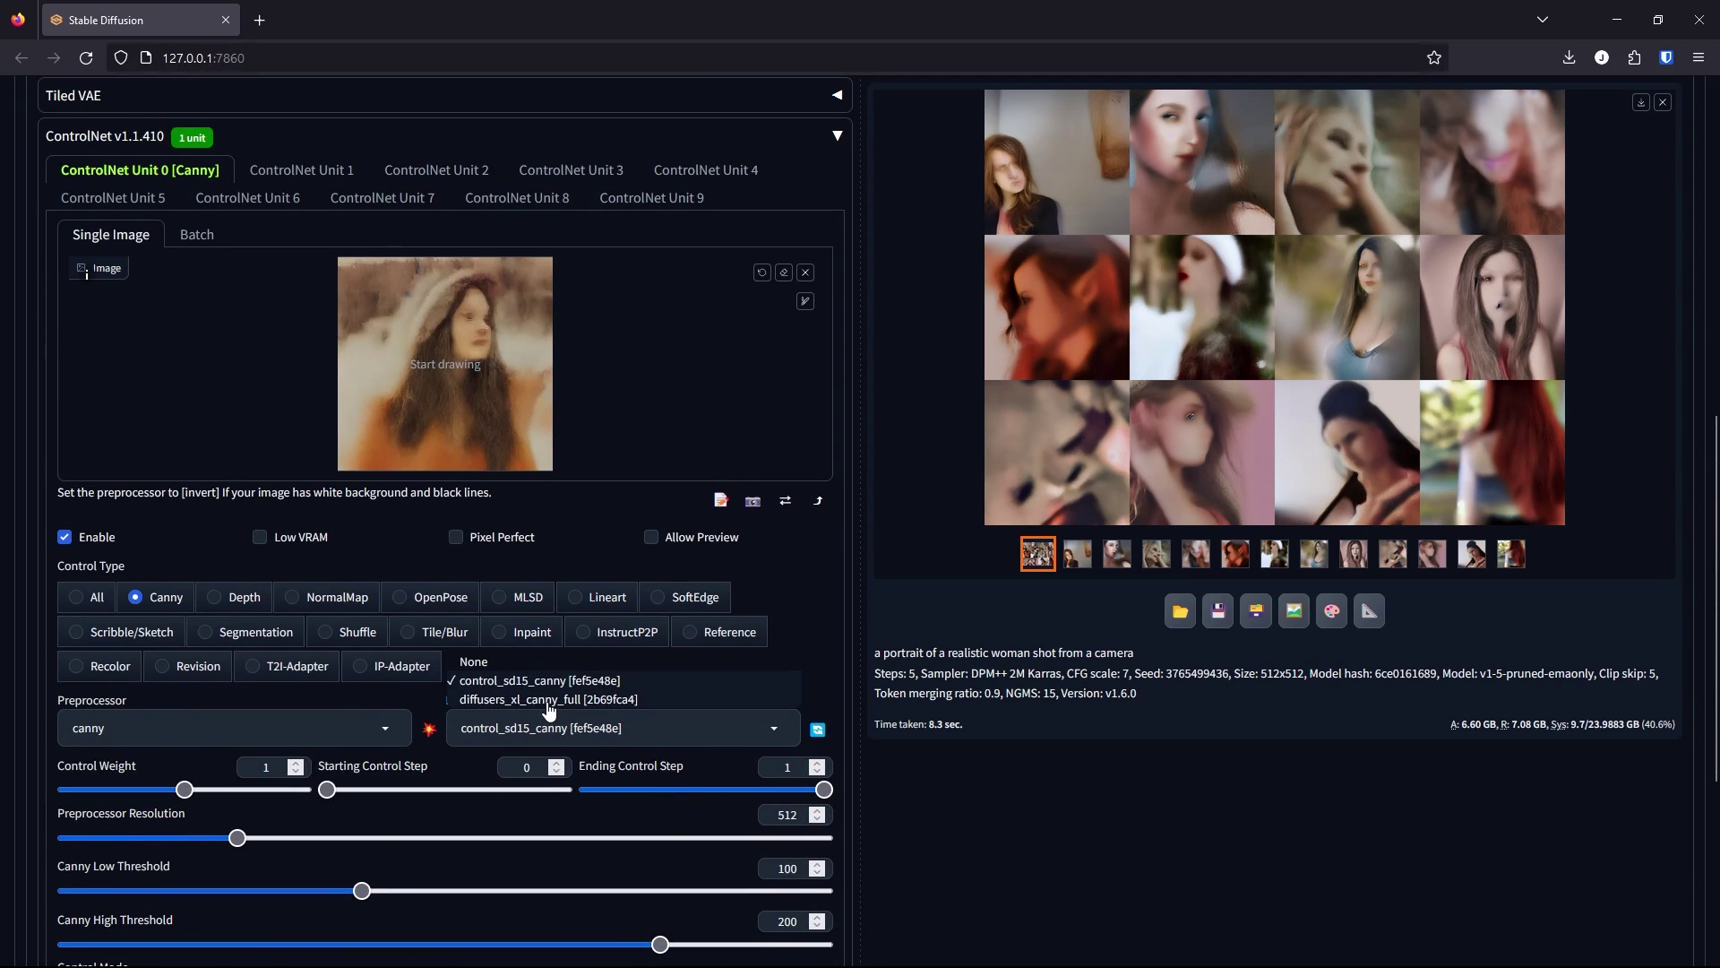
click(549, 700)
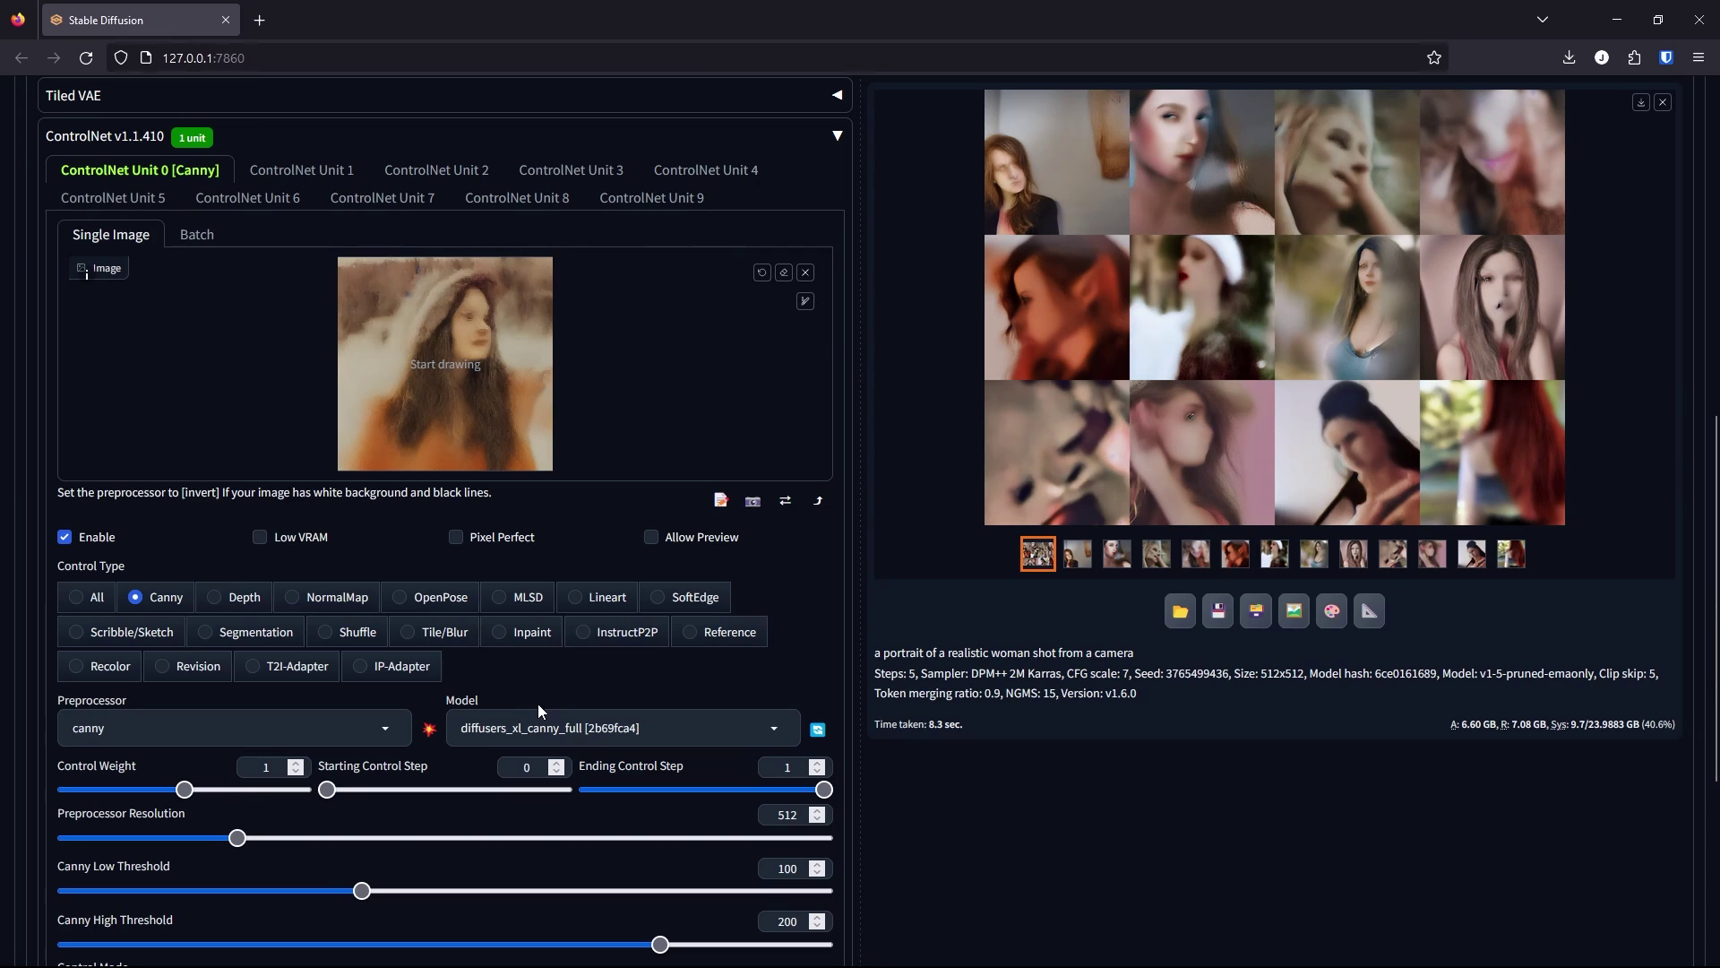
click(258, 776)
Step: Set control weight 0.3, preprocessor resolution 1024, Canny thresholds 50 and 50, and preview the edges
text(.3)
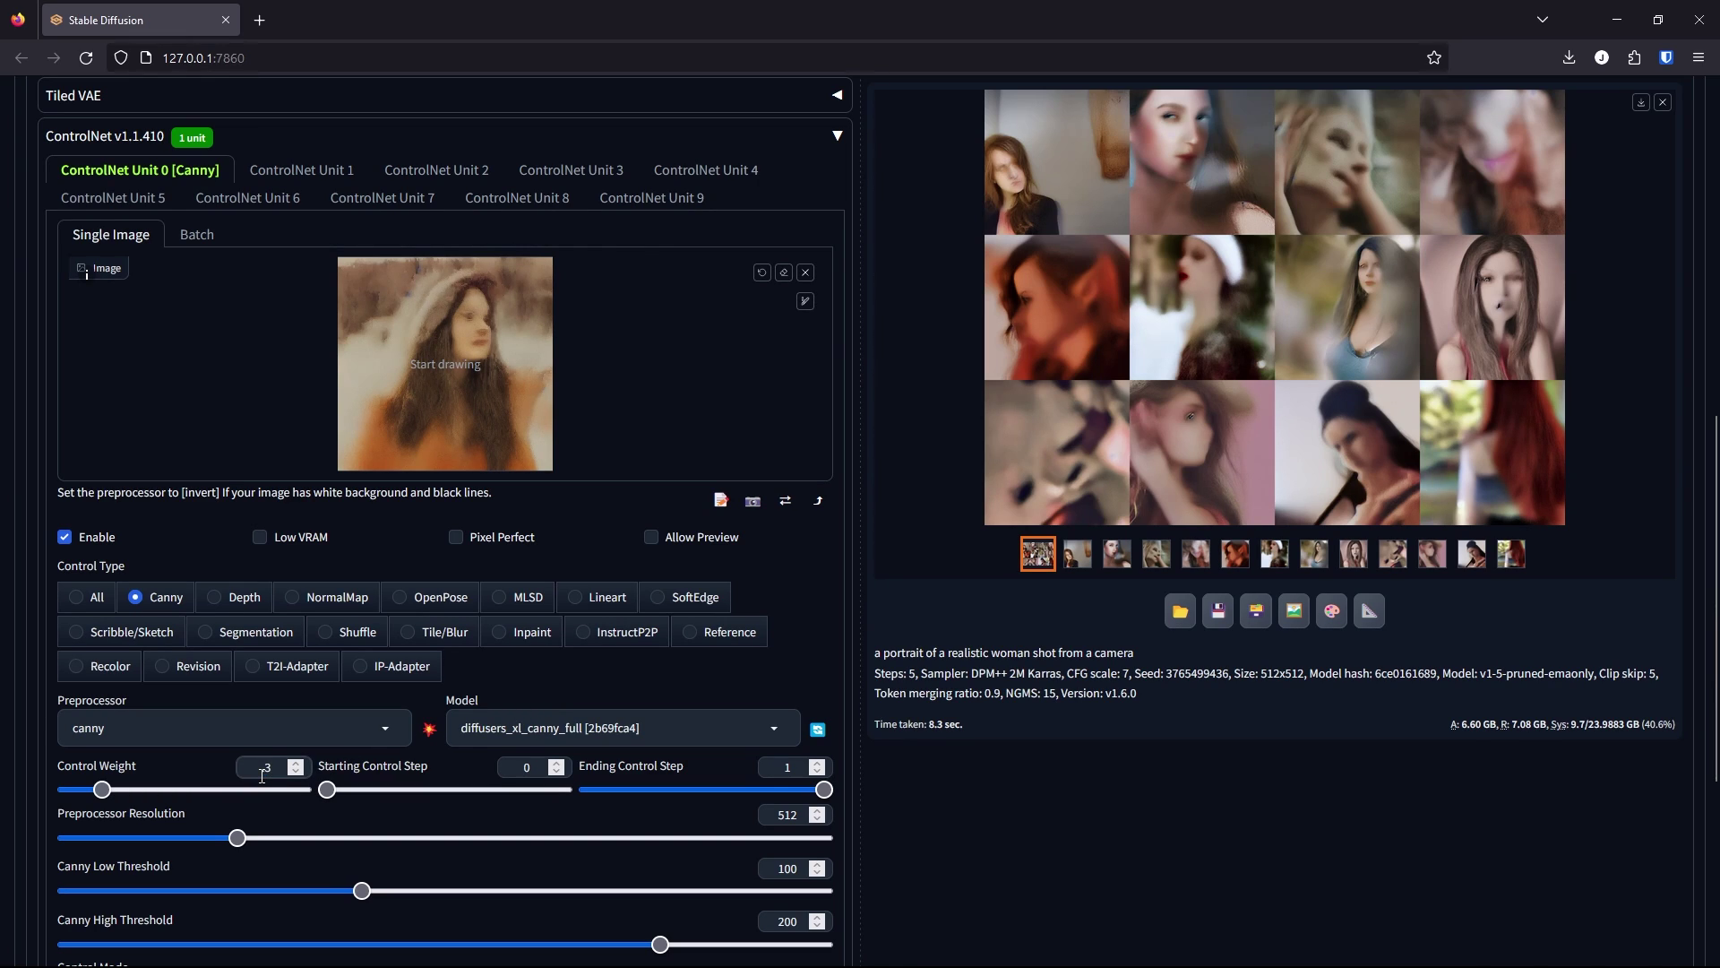
double_click(786, 814)
text(1024)
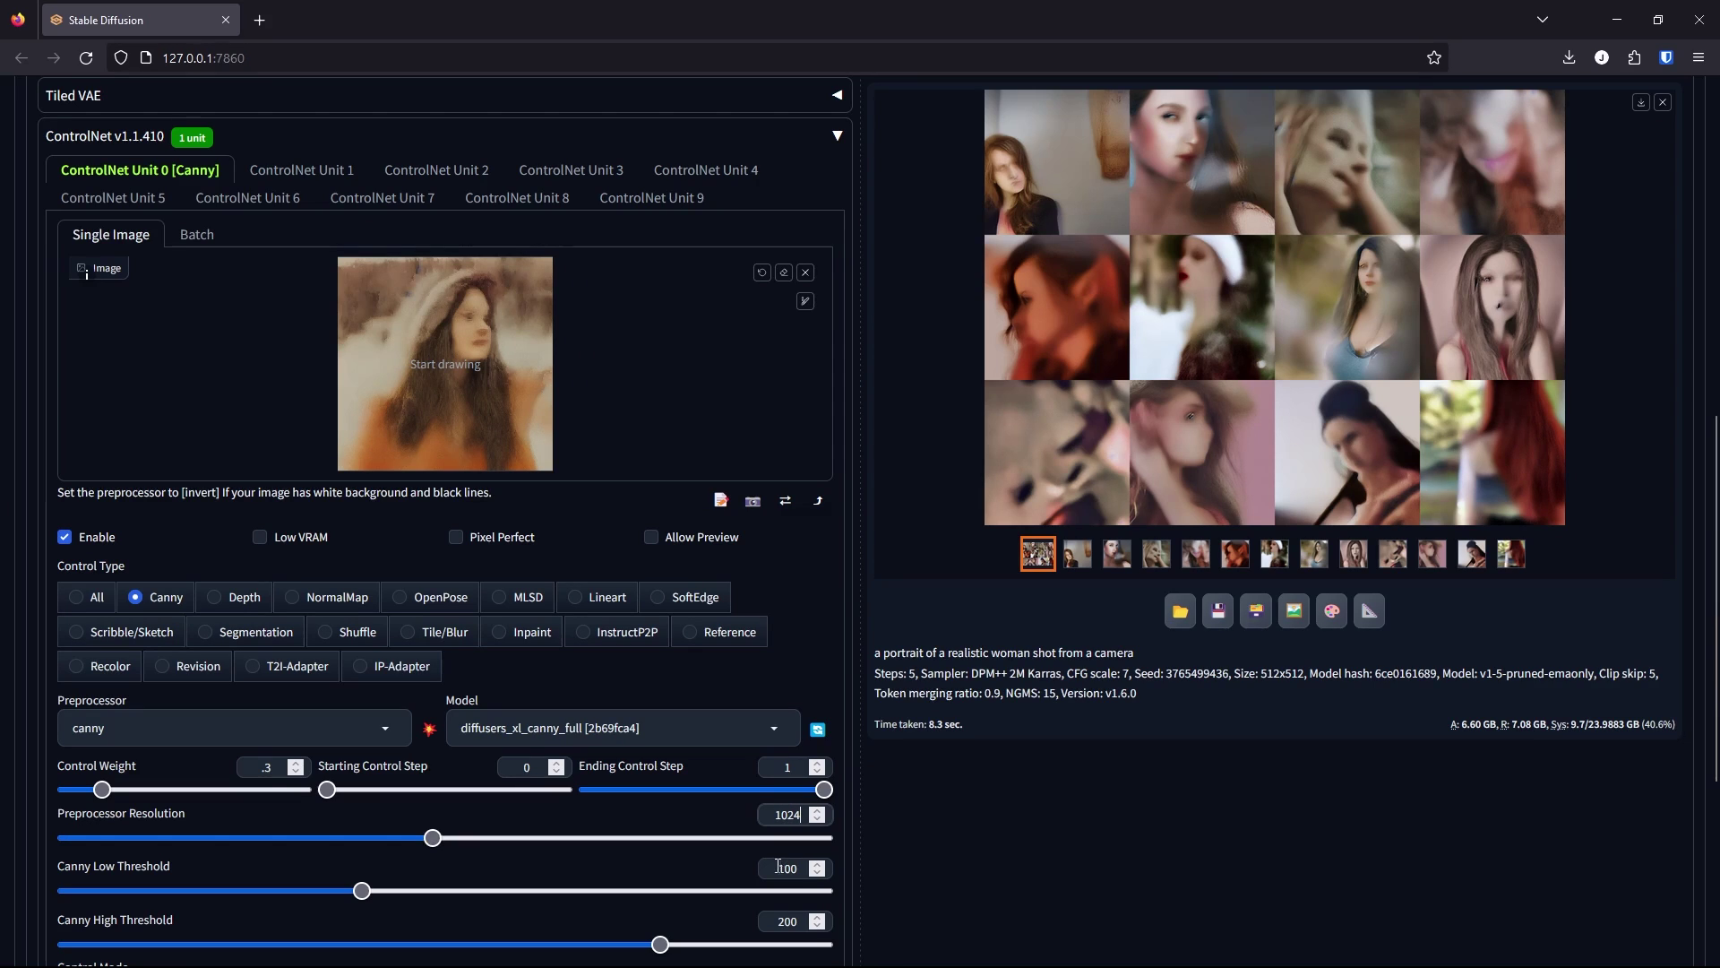
double_click(786, 868)
text(50)
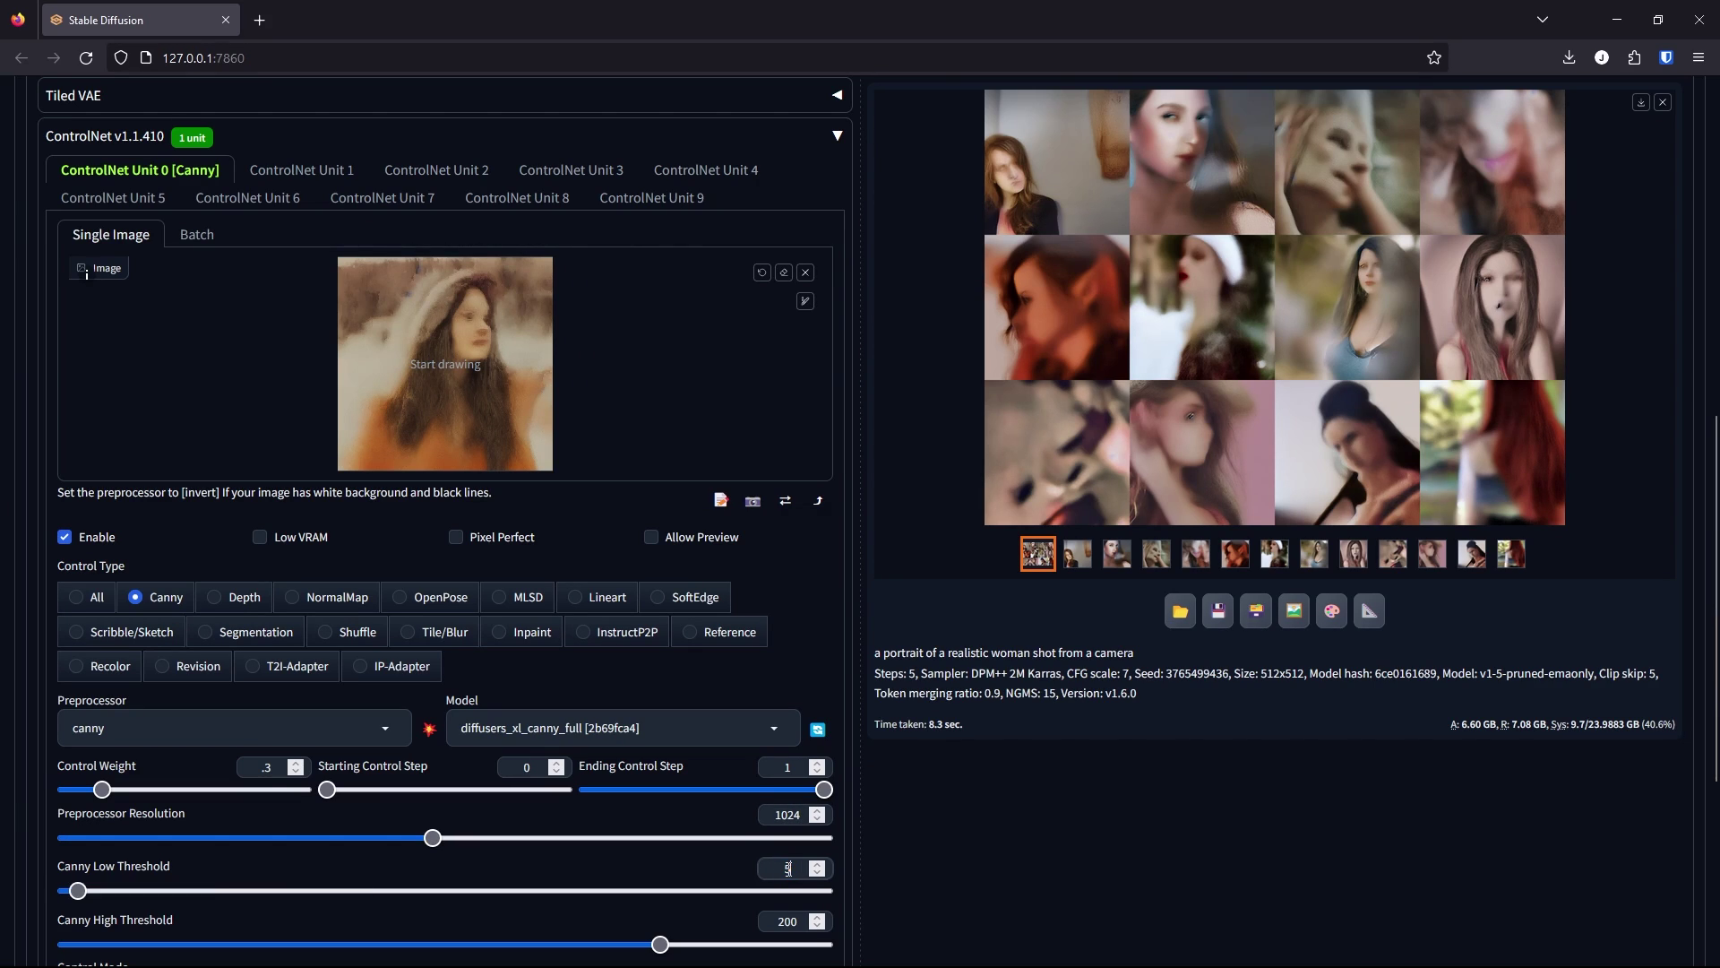
double_click(777, 921)
text(50)
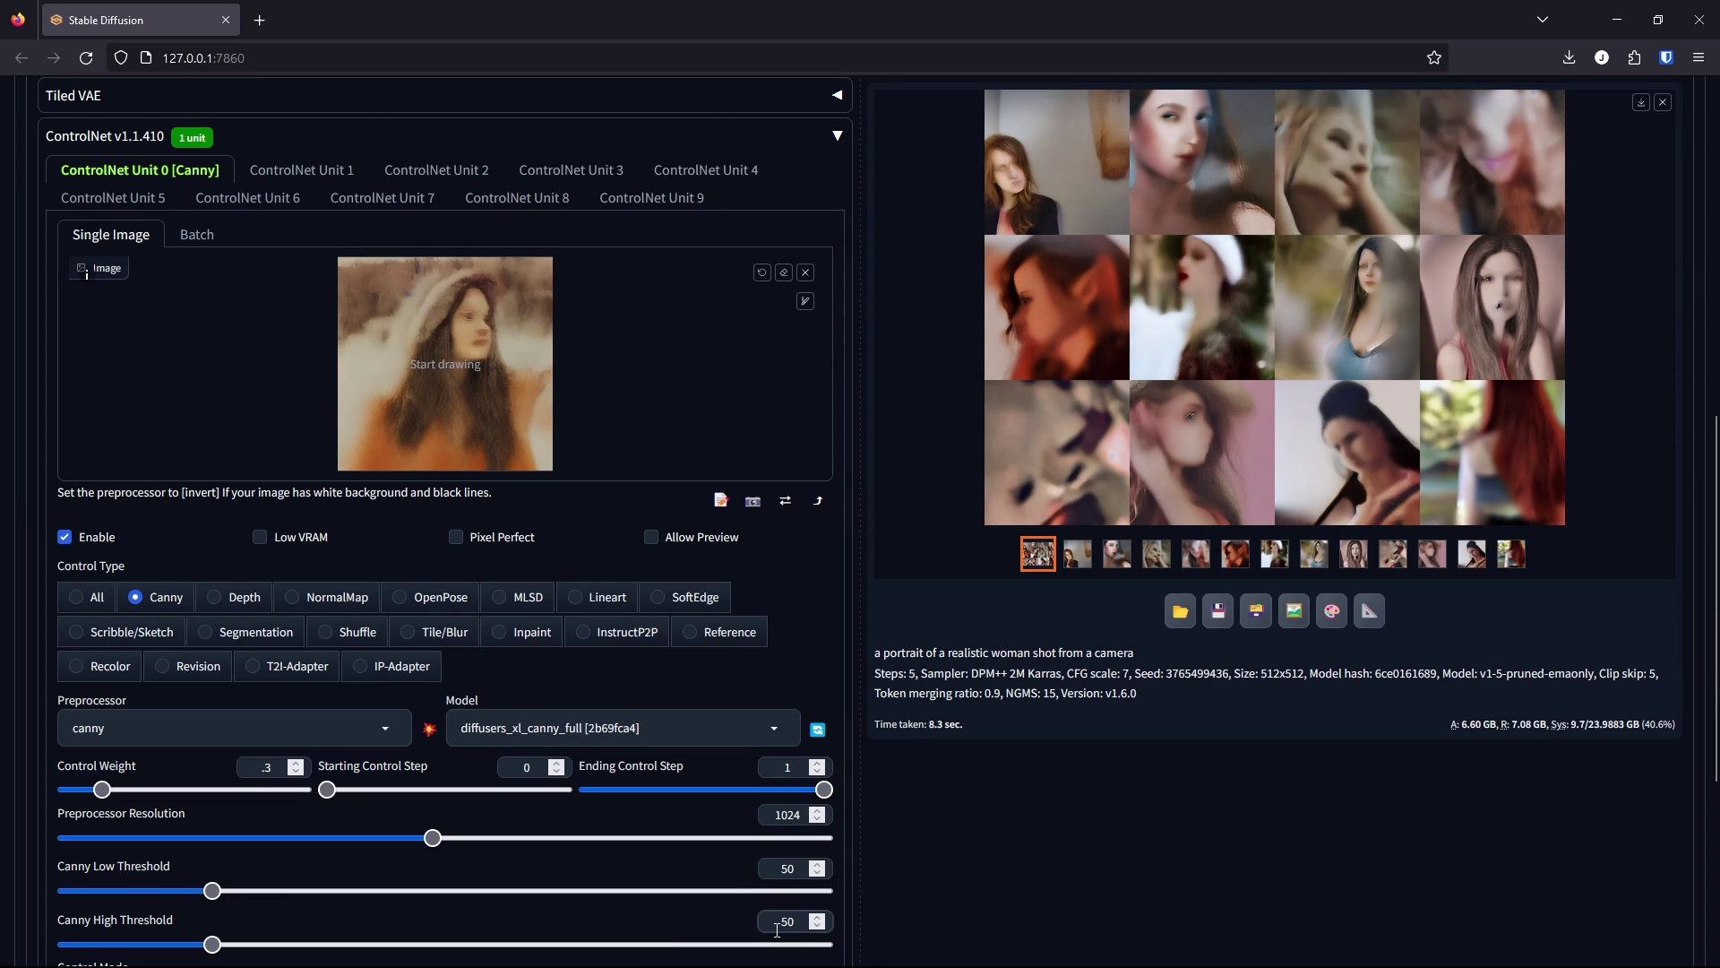
click(432, 732)
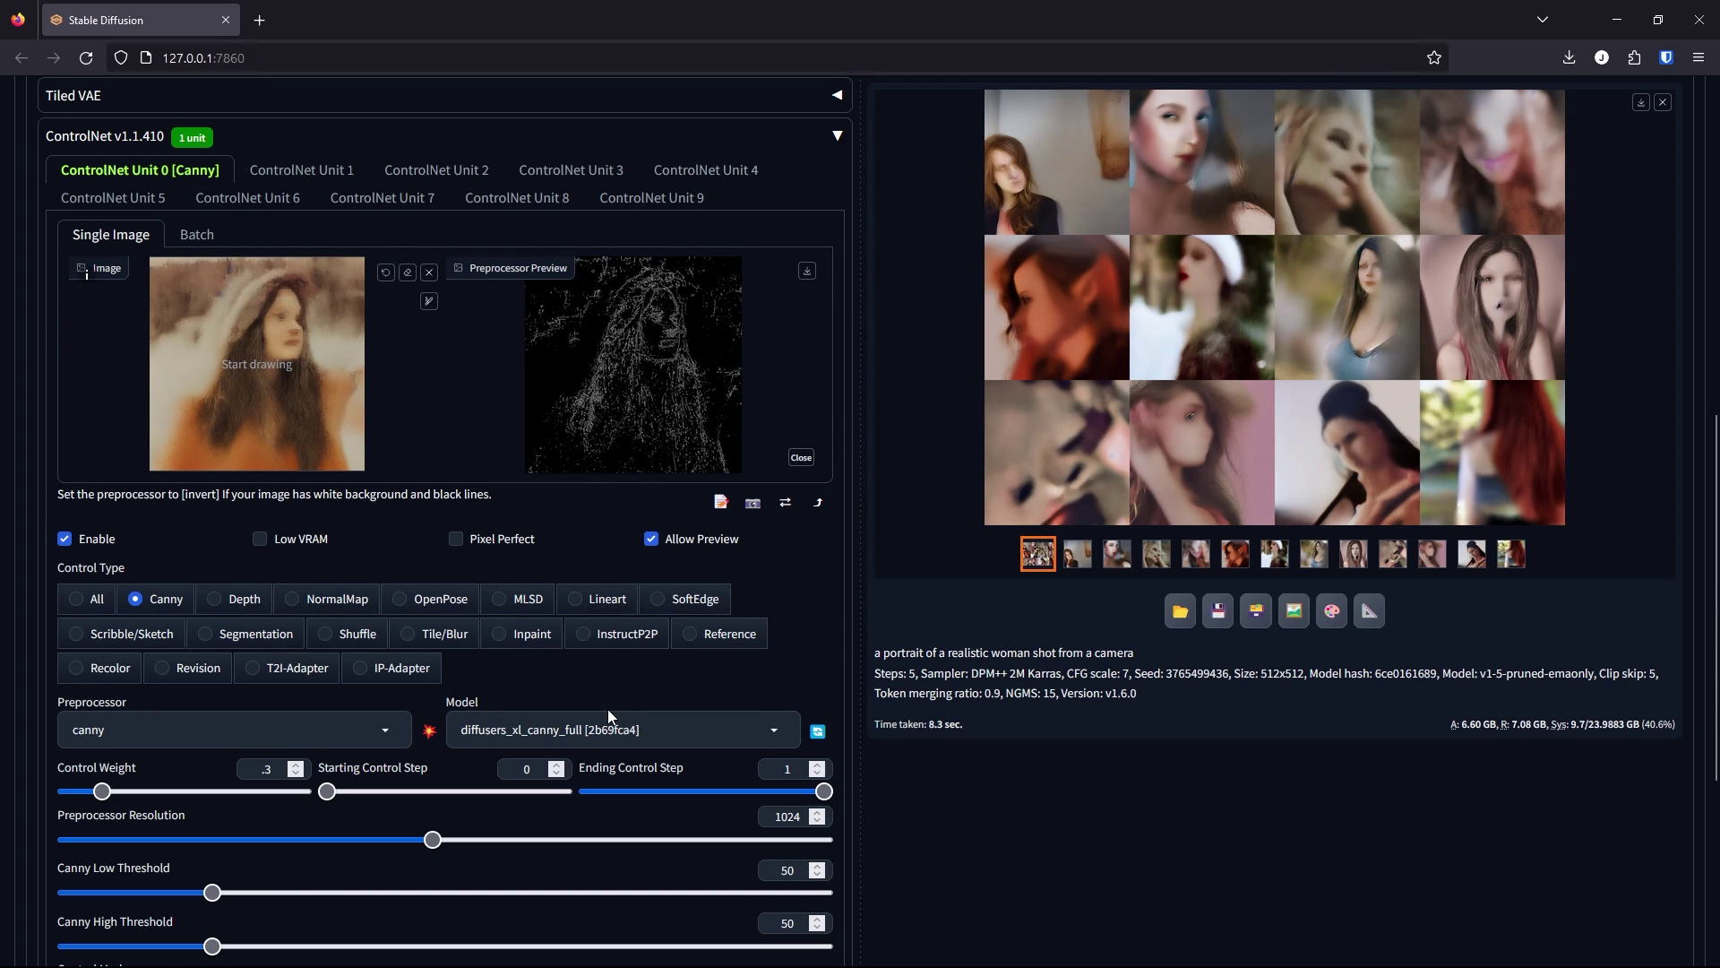
Step: Reduce the batch count to 1
scroll(608, 708, up, 5)
scroll(607, 708, up, 2)
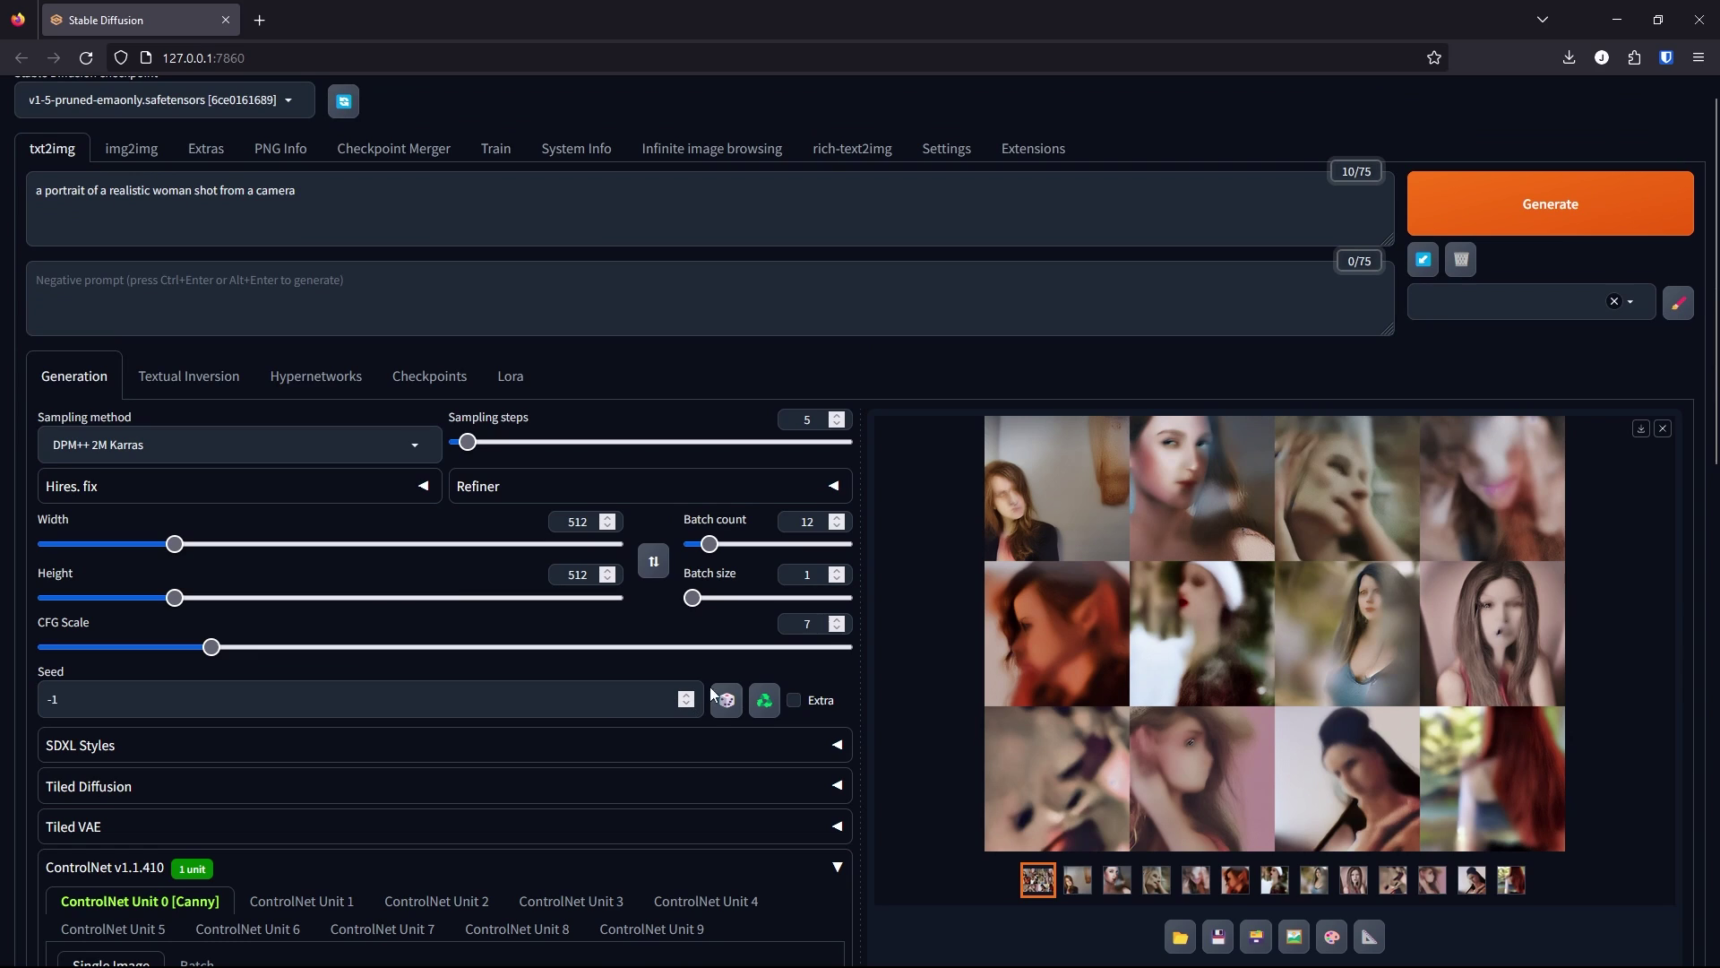
drag(716, 552, 668, 553)
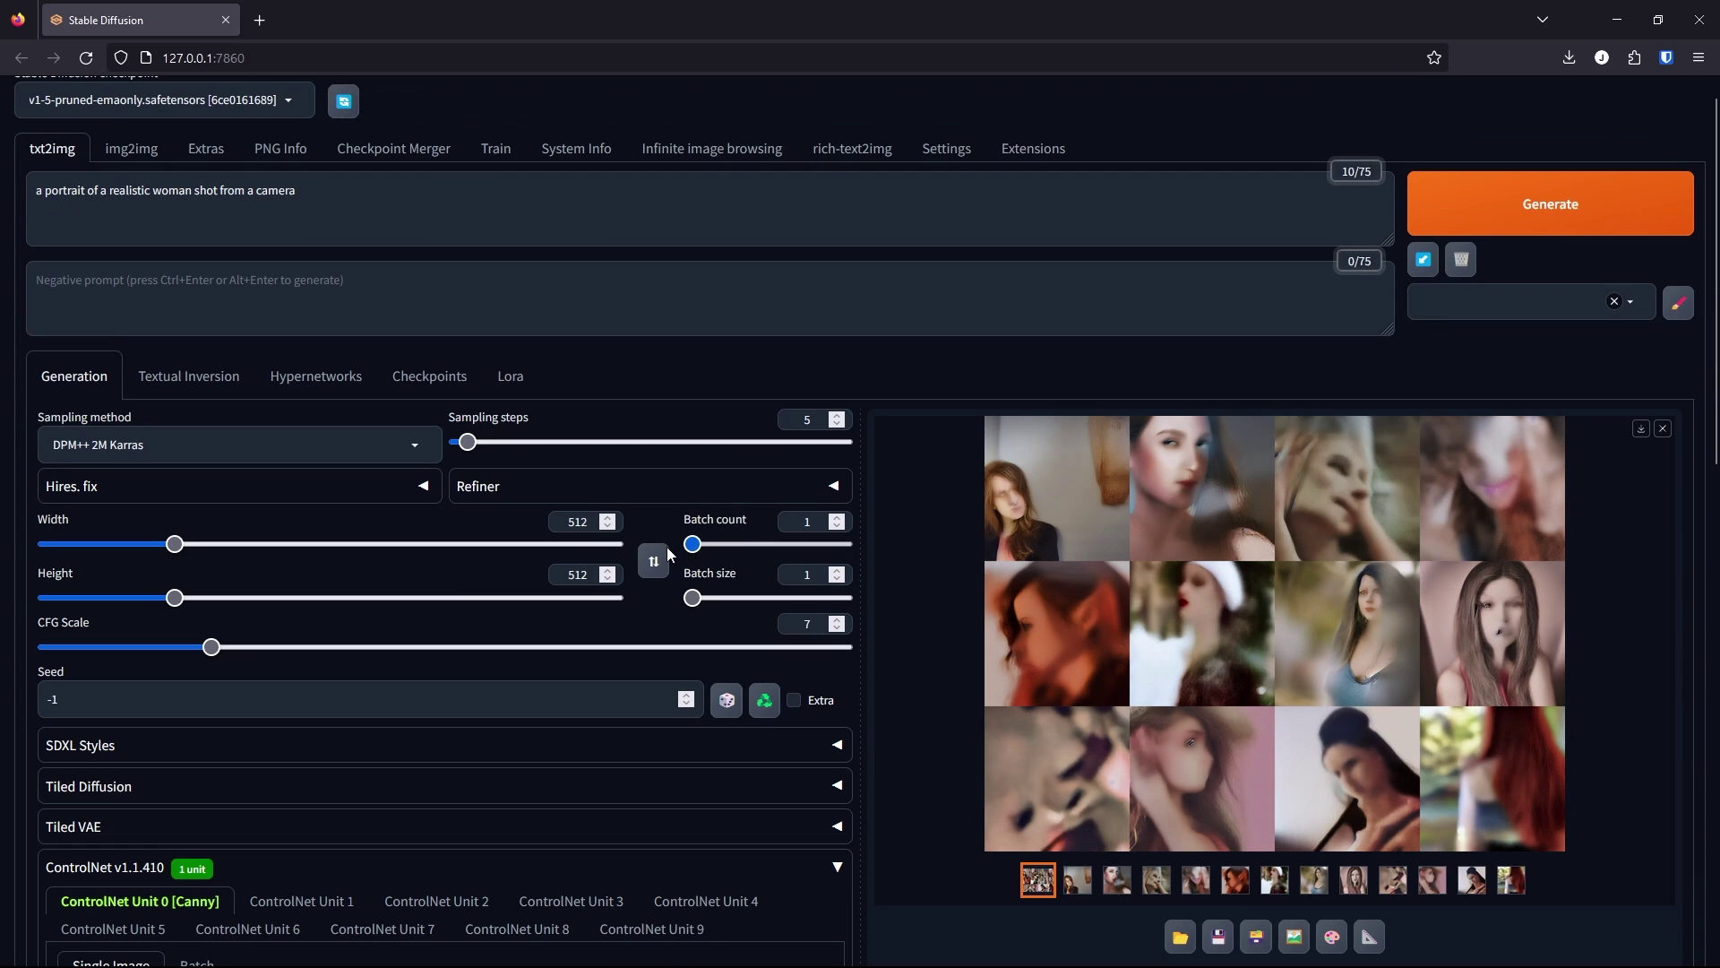
double_click(805, 418)
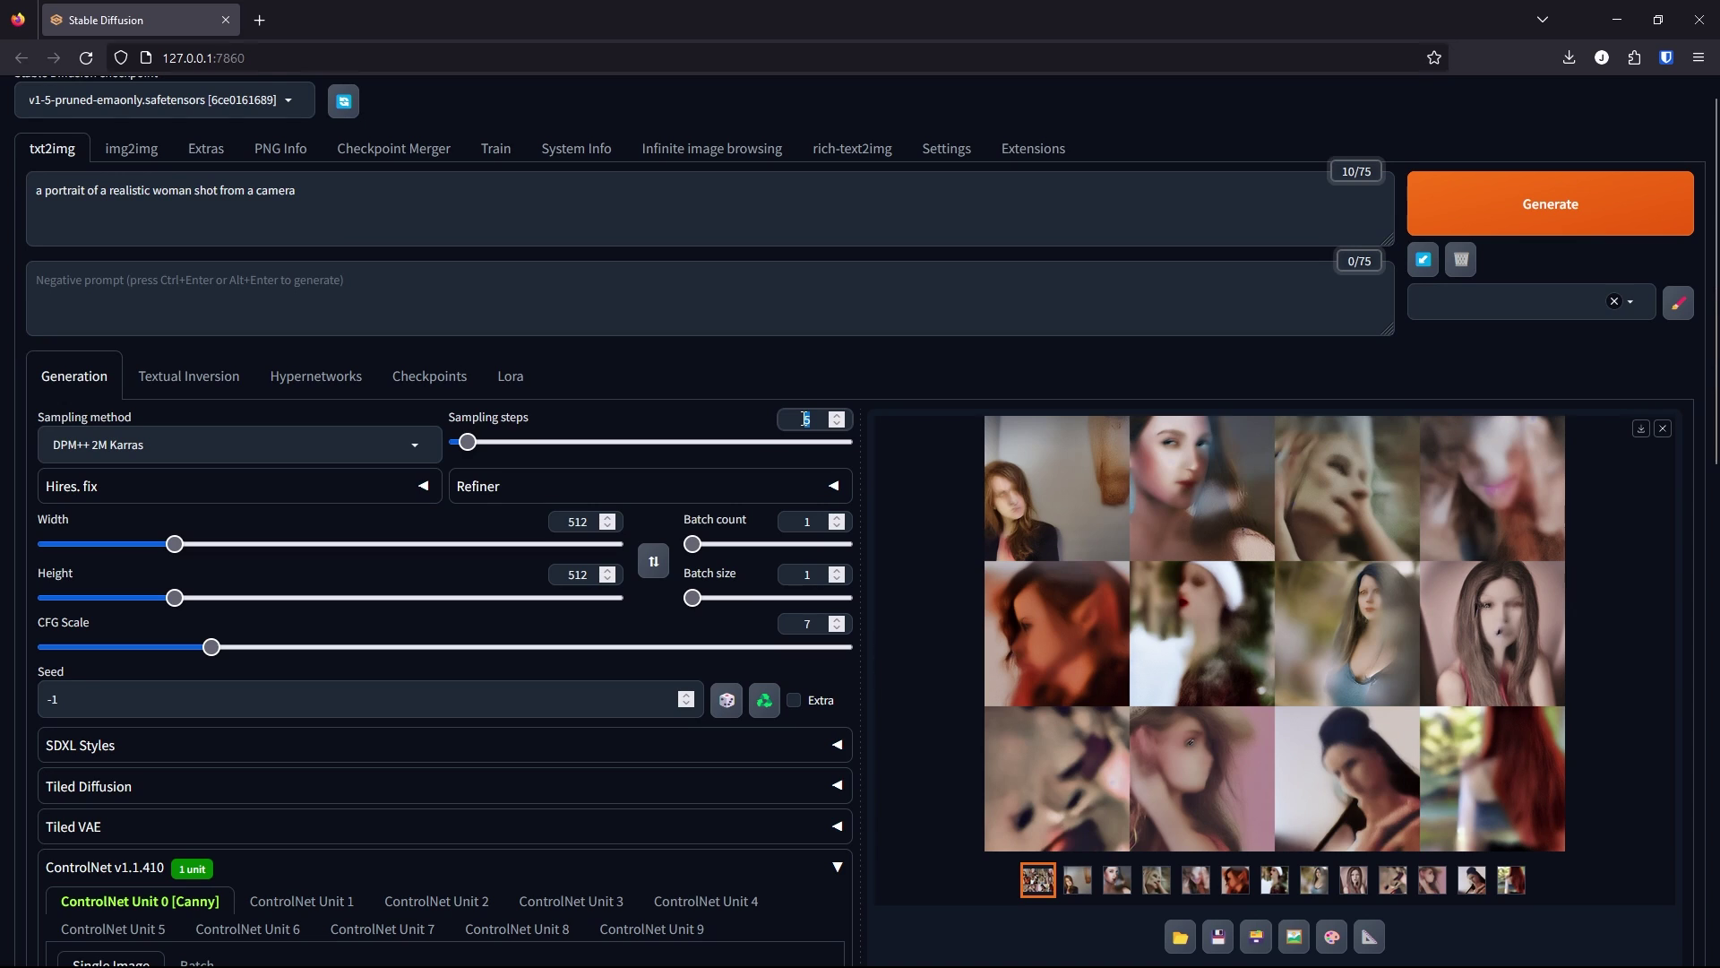
Step: Set sampling steps to 20 and both width and height to 1024
text(20)
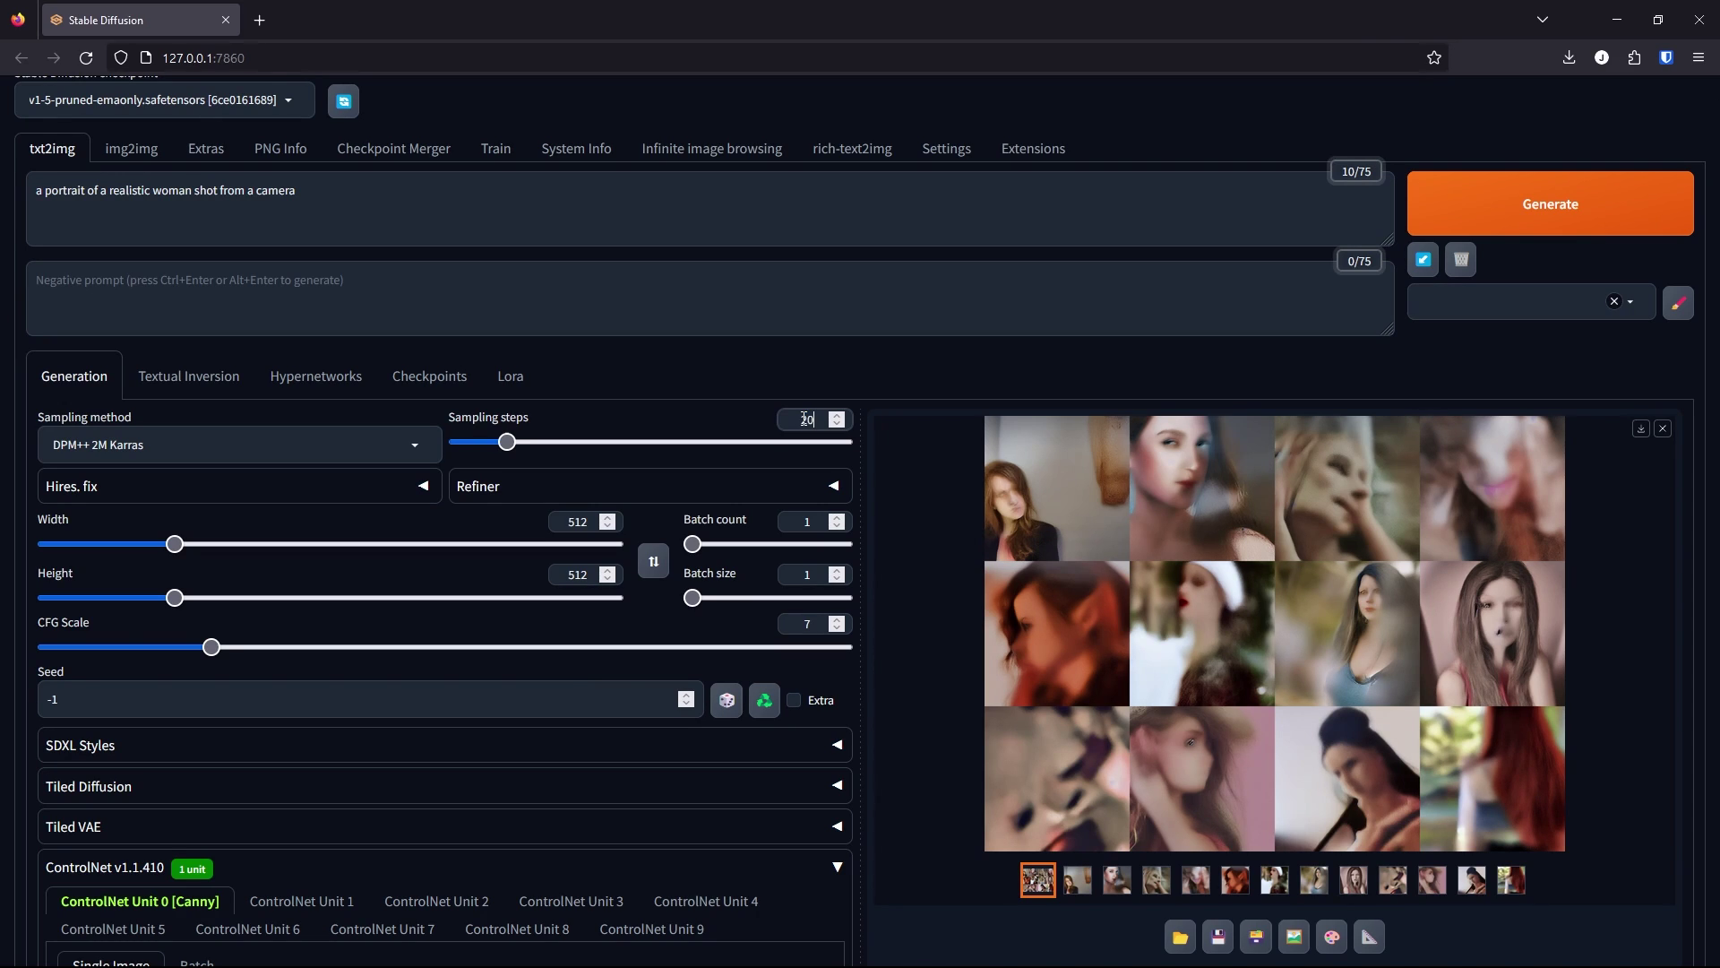
click(595, 524)
text(1024)
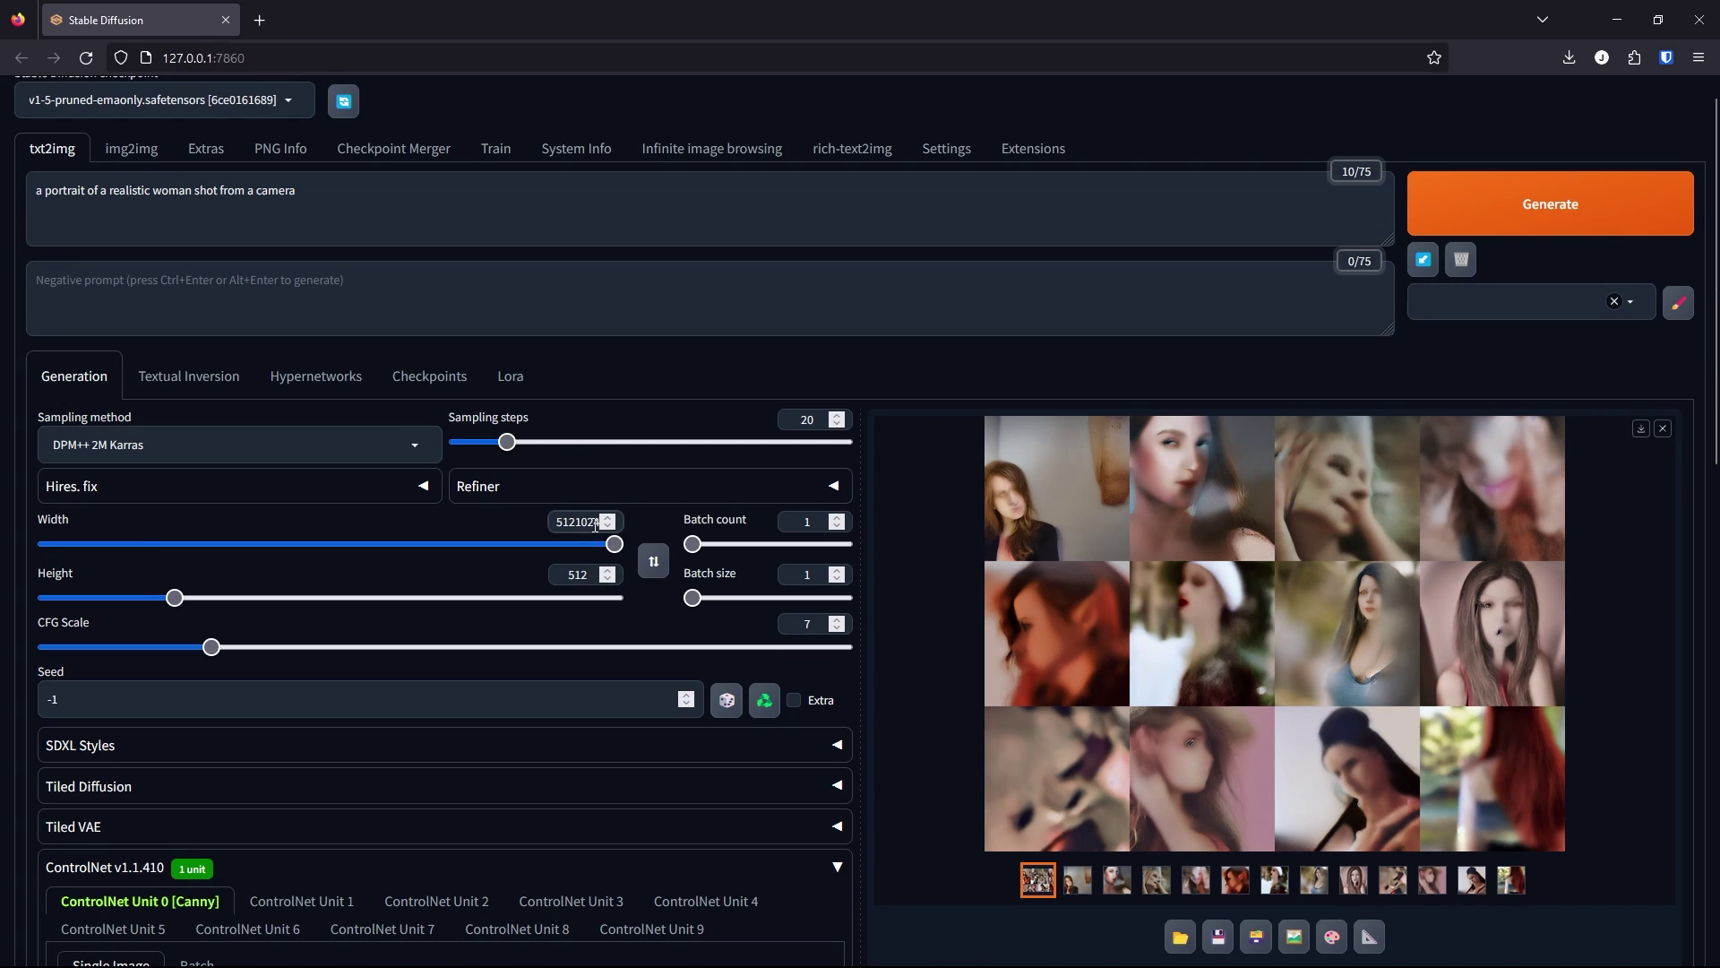
key(ctrl+a)
text(1024)
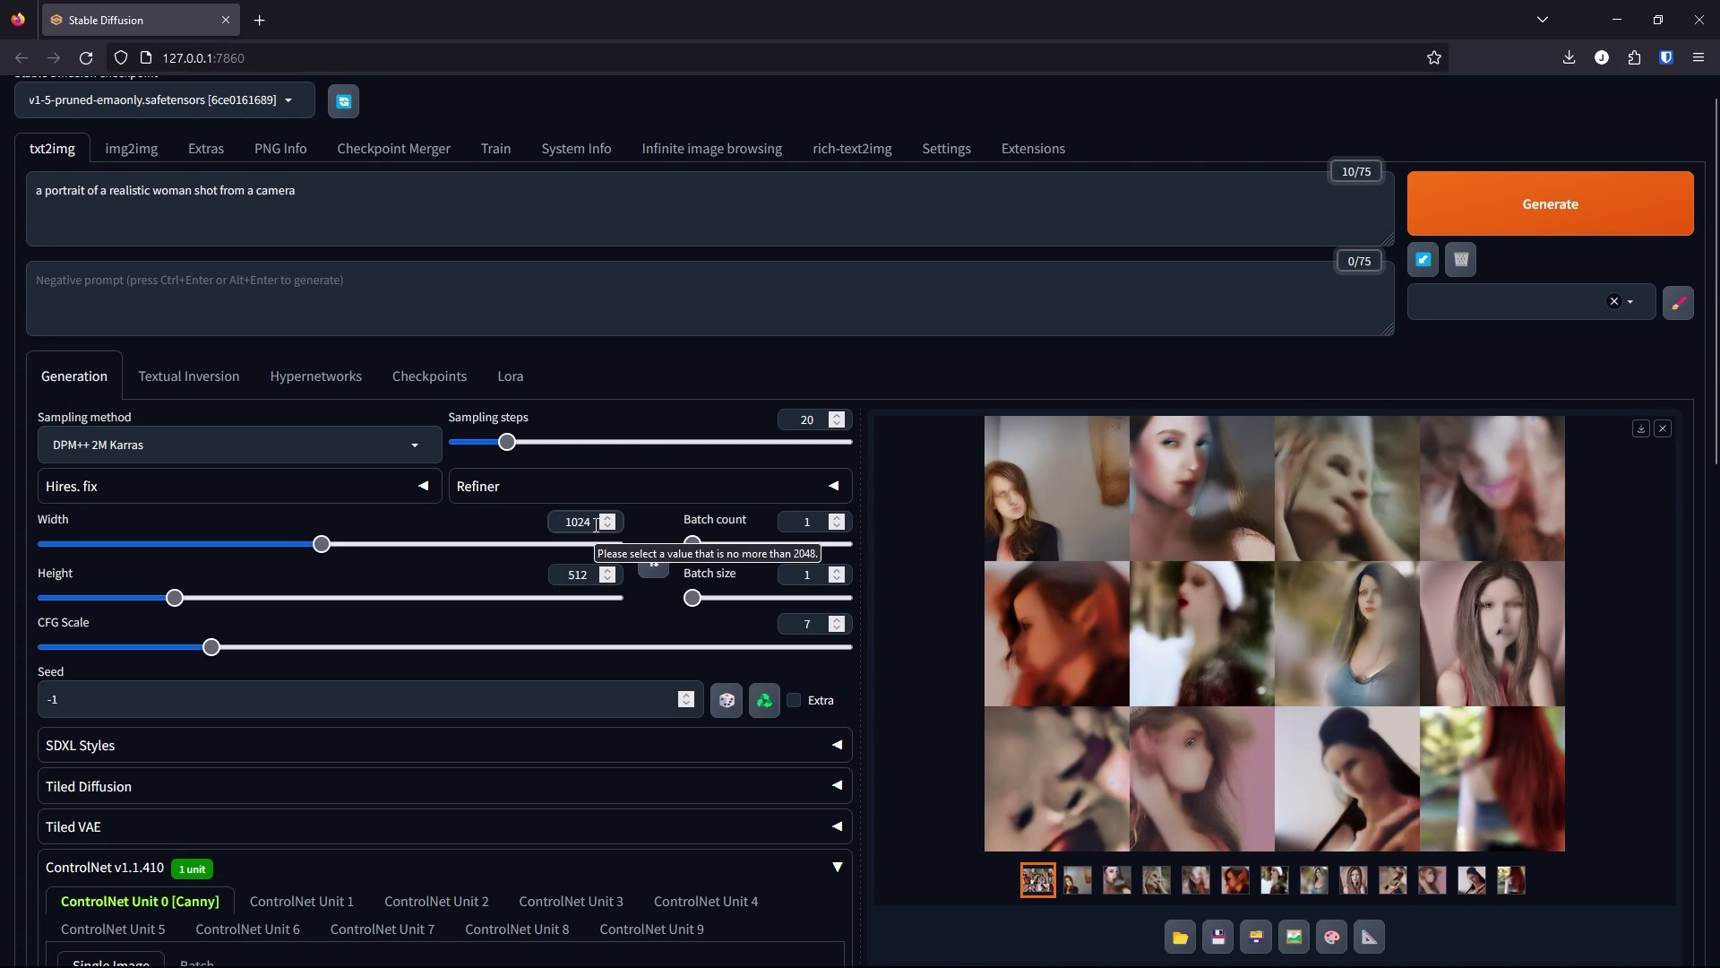
double_click(560, 570)
text(1024)
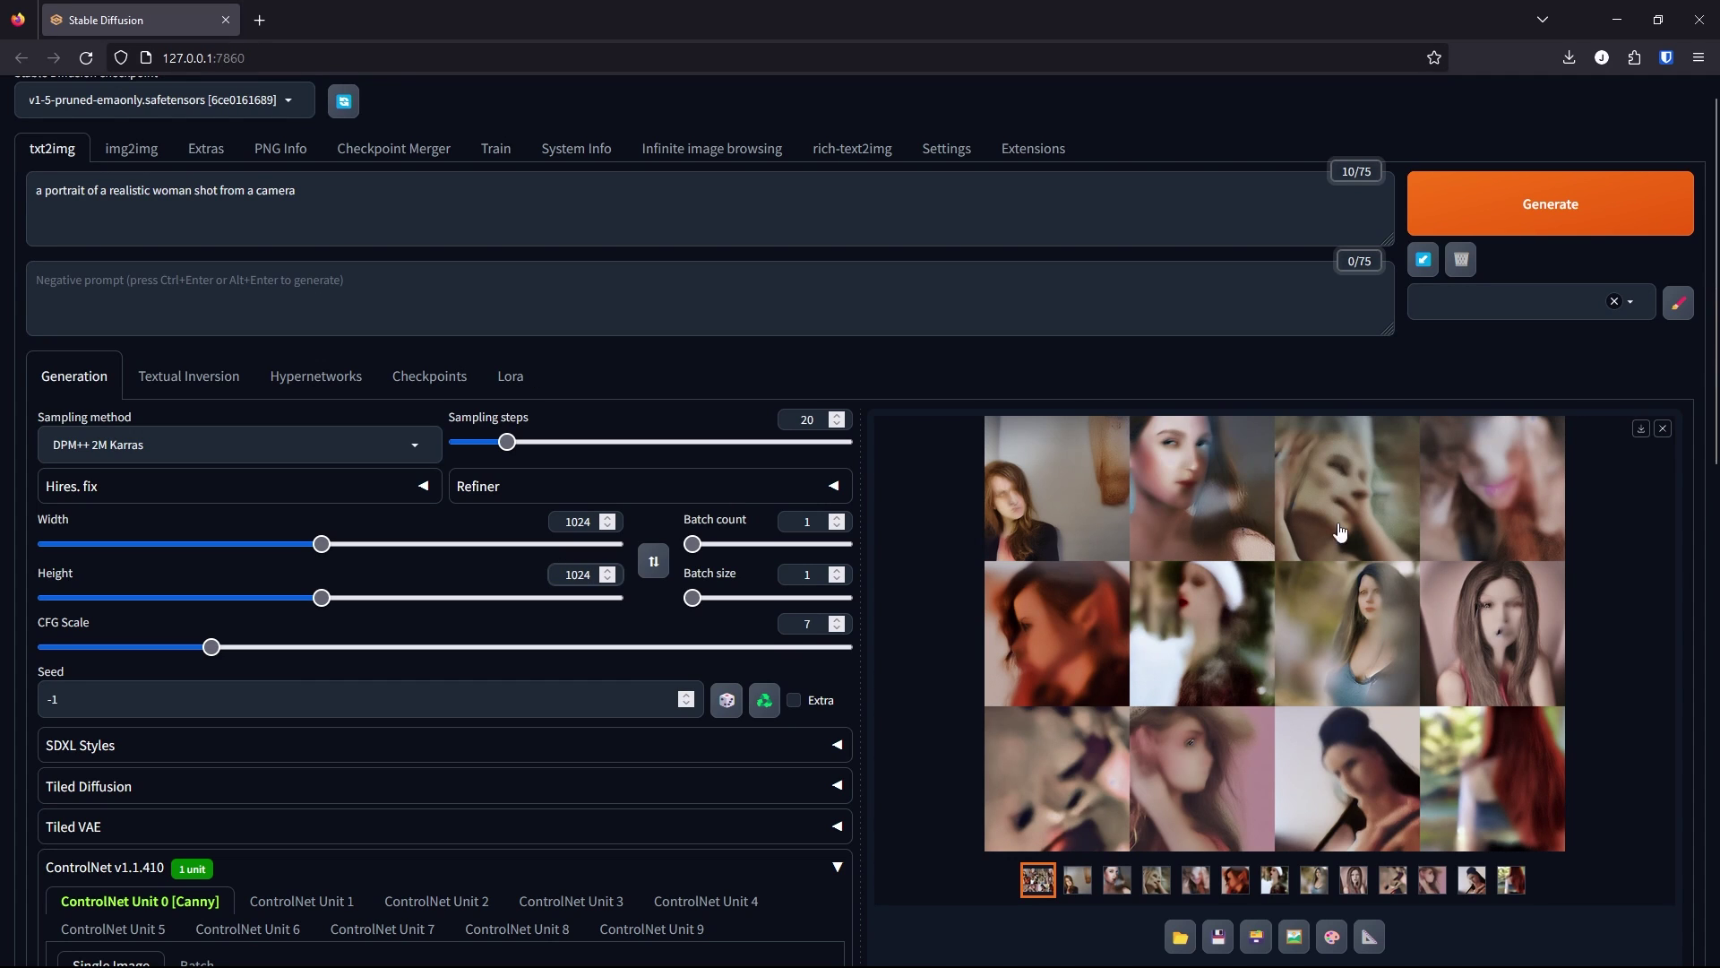
Step: Insert ', orange shirt, sun hat, in a desert,' into the prompt right after 'woman'
click(610, 204)
scroll(606, 283, up, 1)
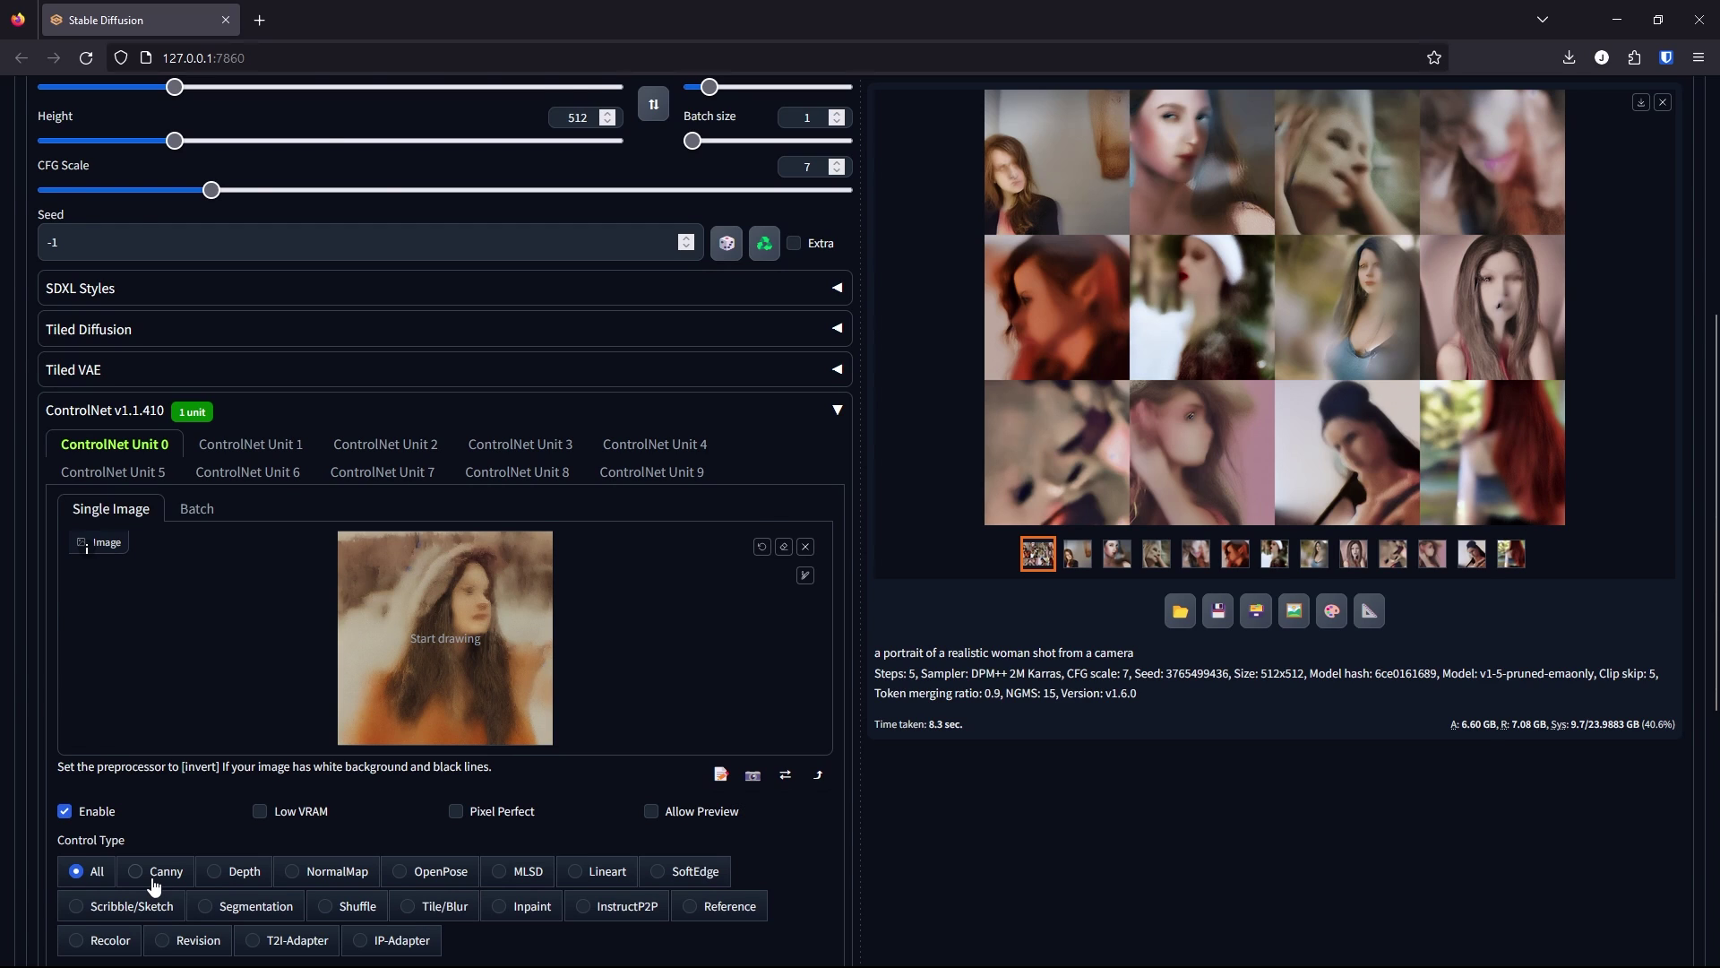
click(192, 216)
text(, orange shirt, )
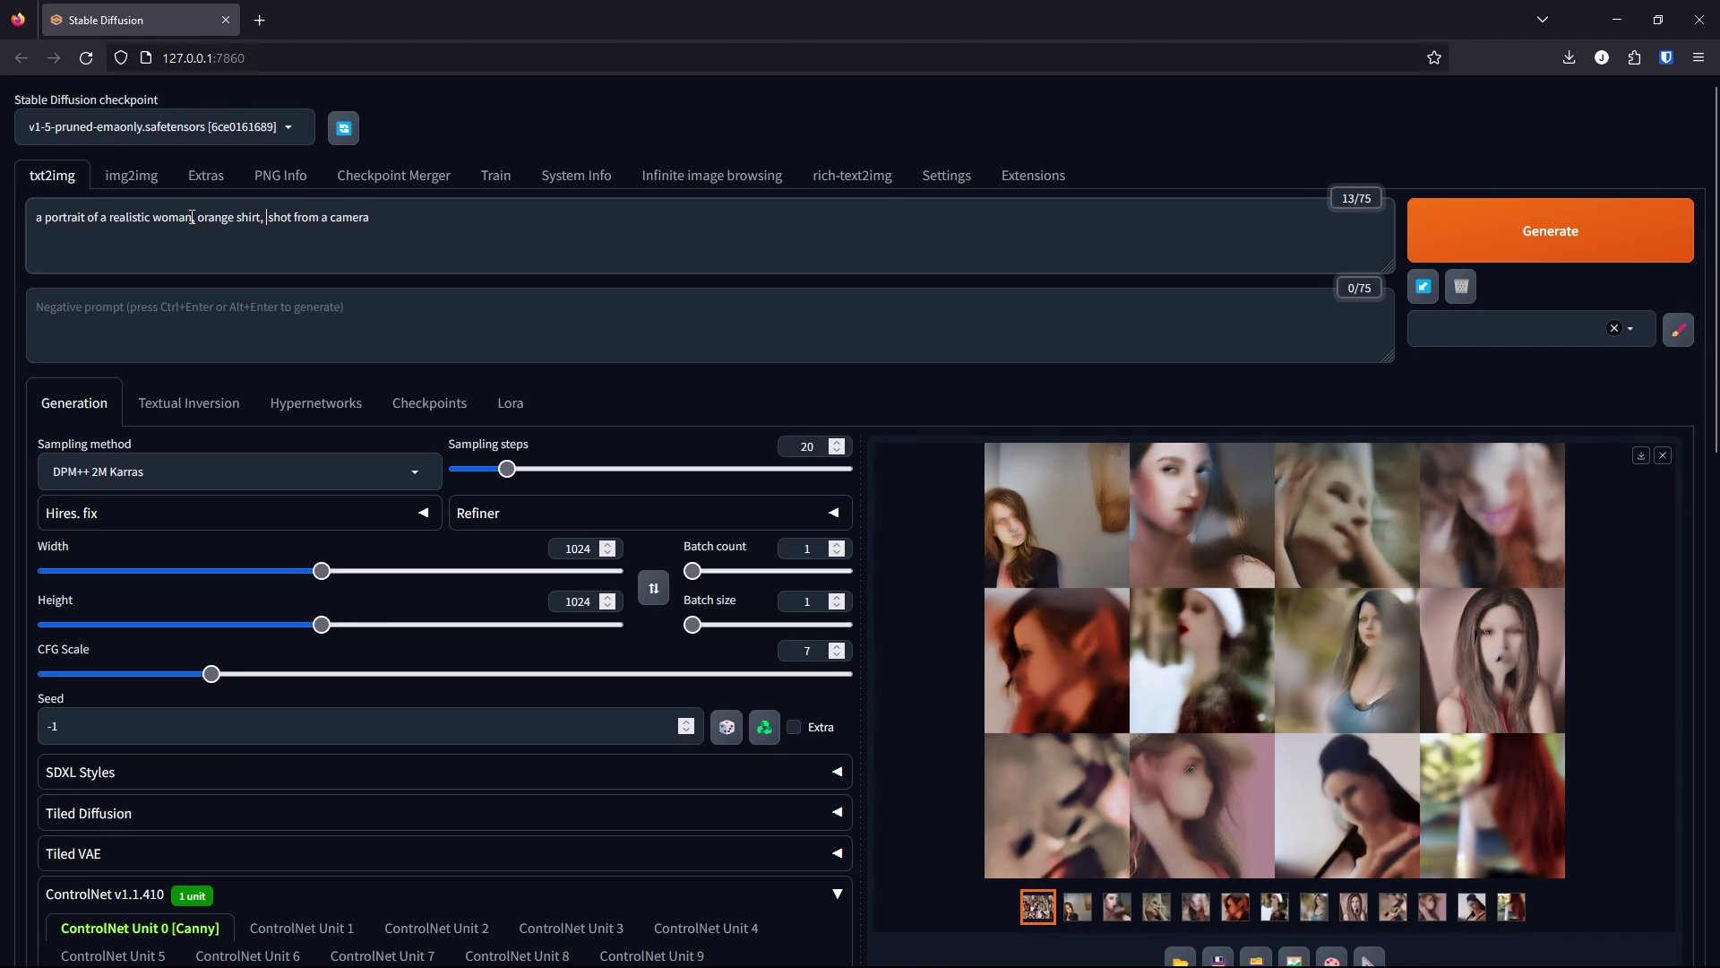
text(sun hat, in a des)
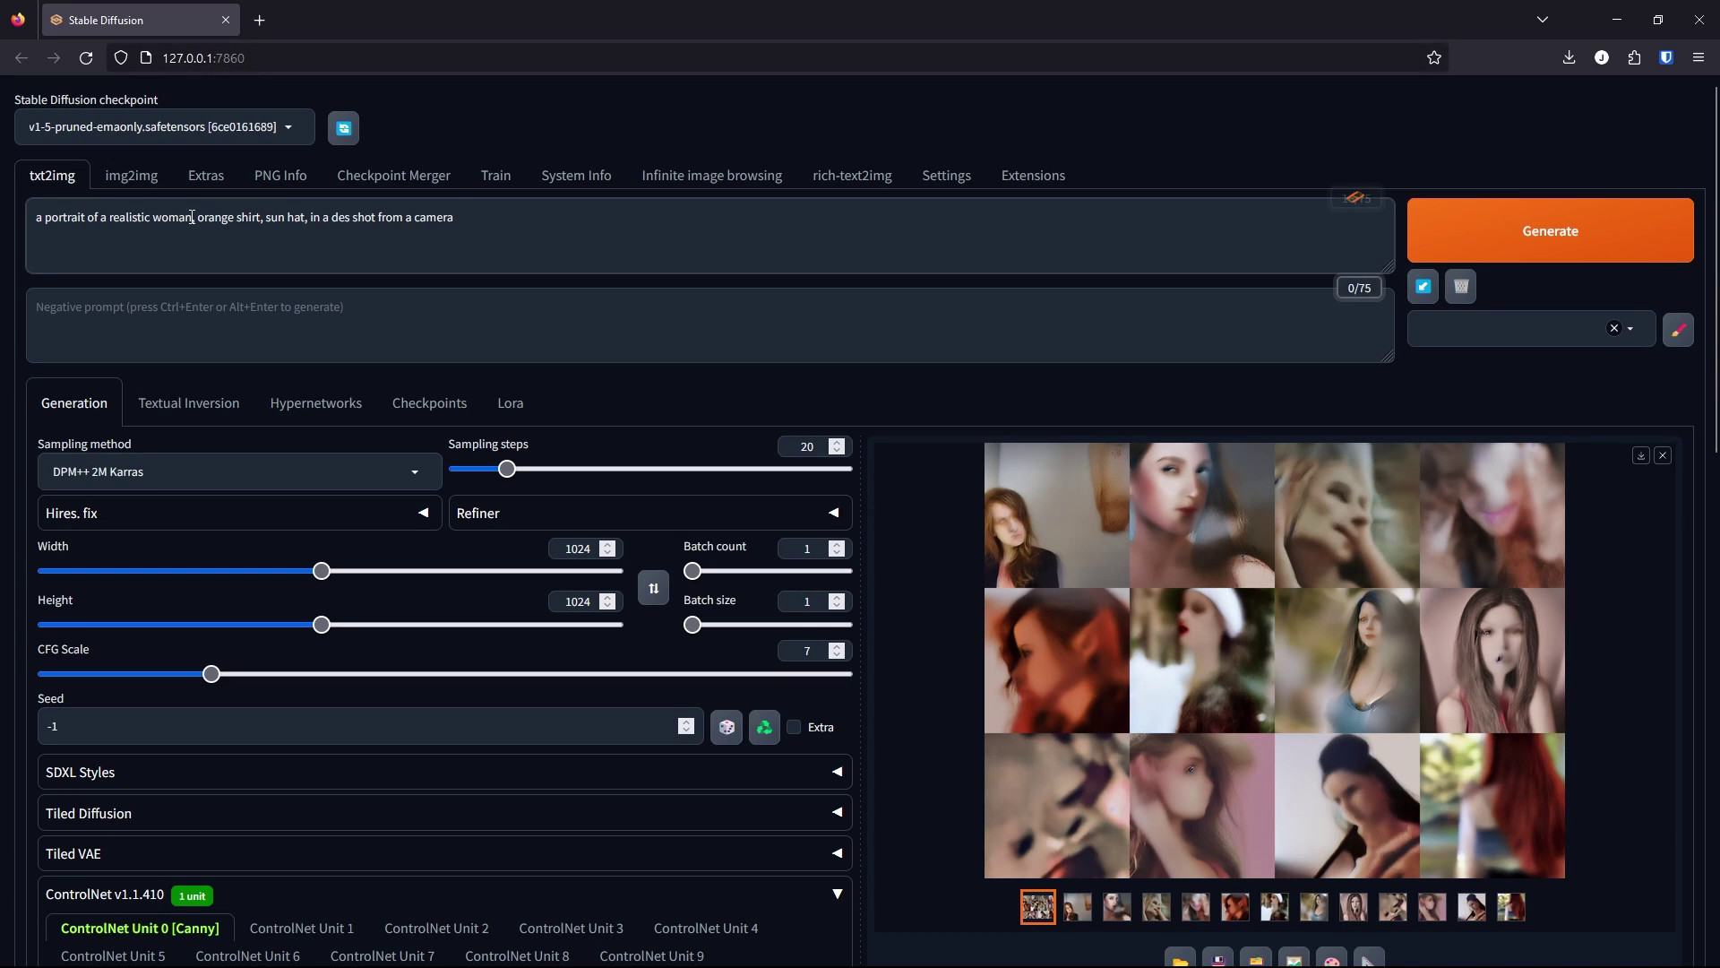
text(ert,)
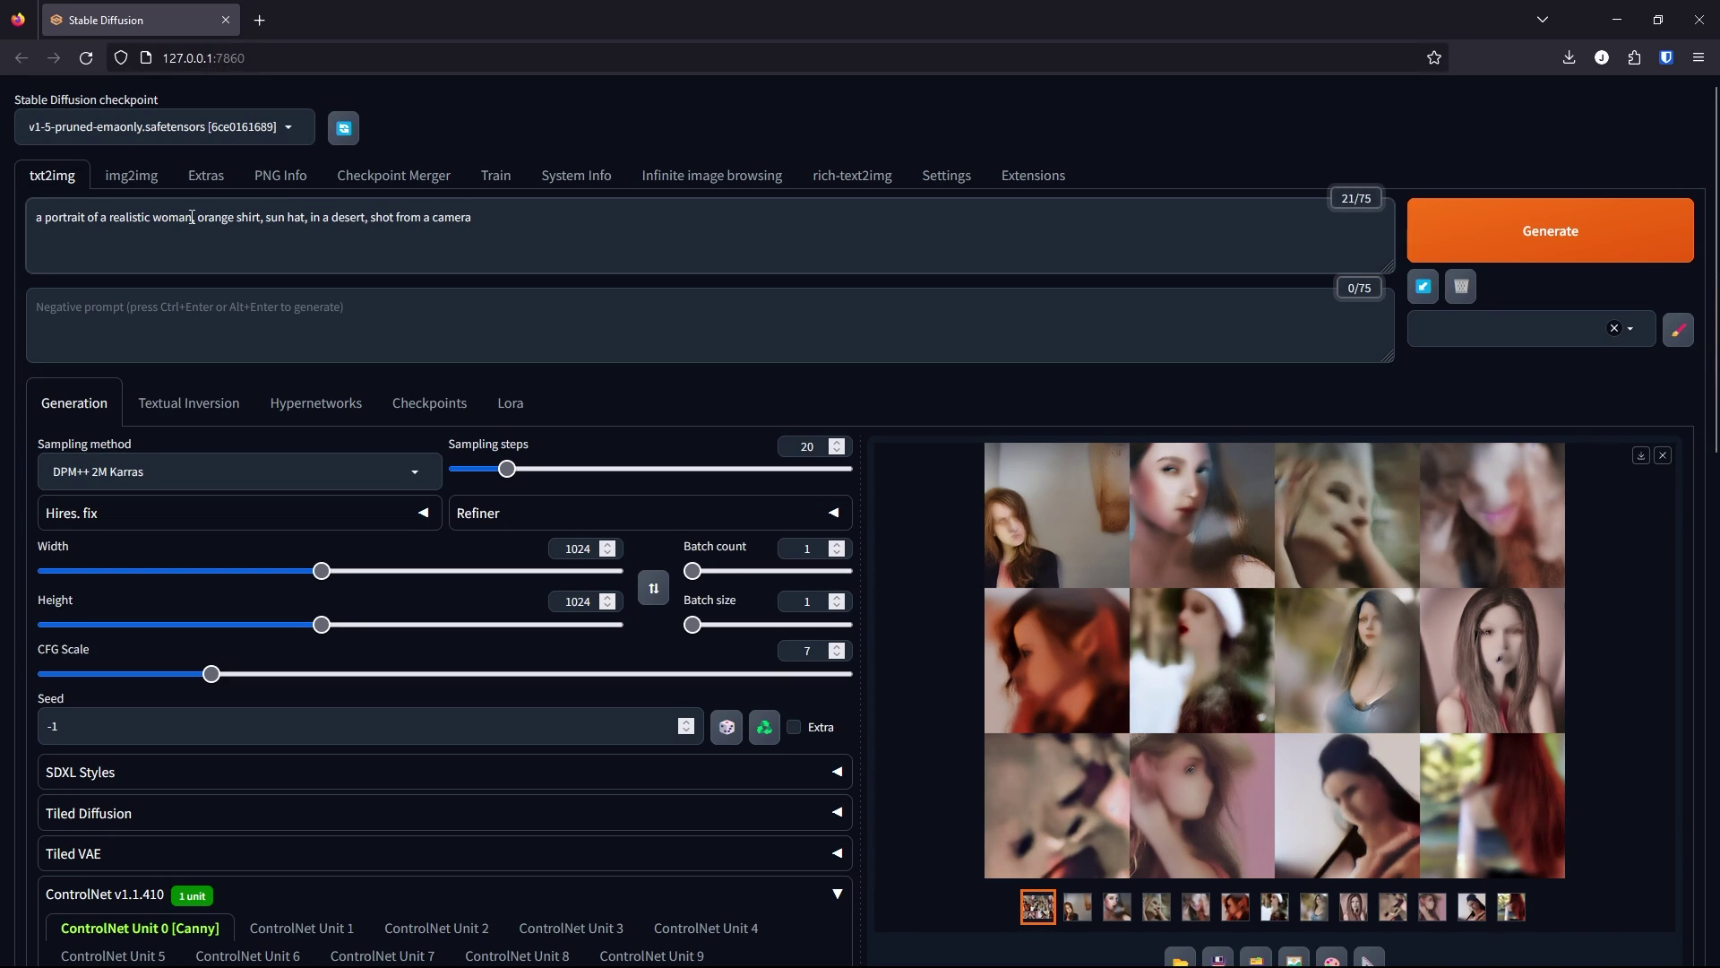
click(236, 127)
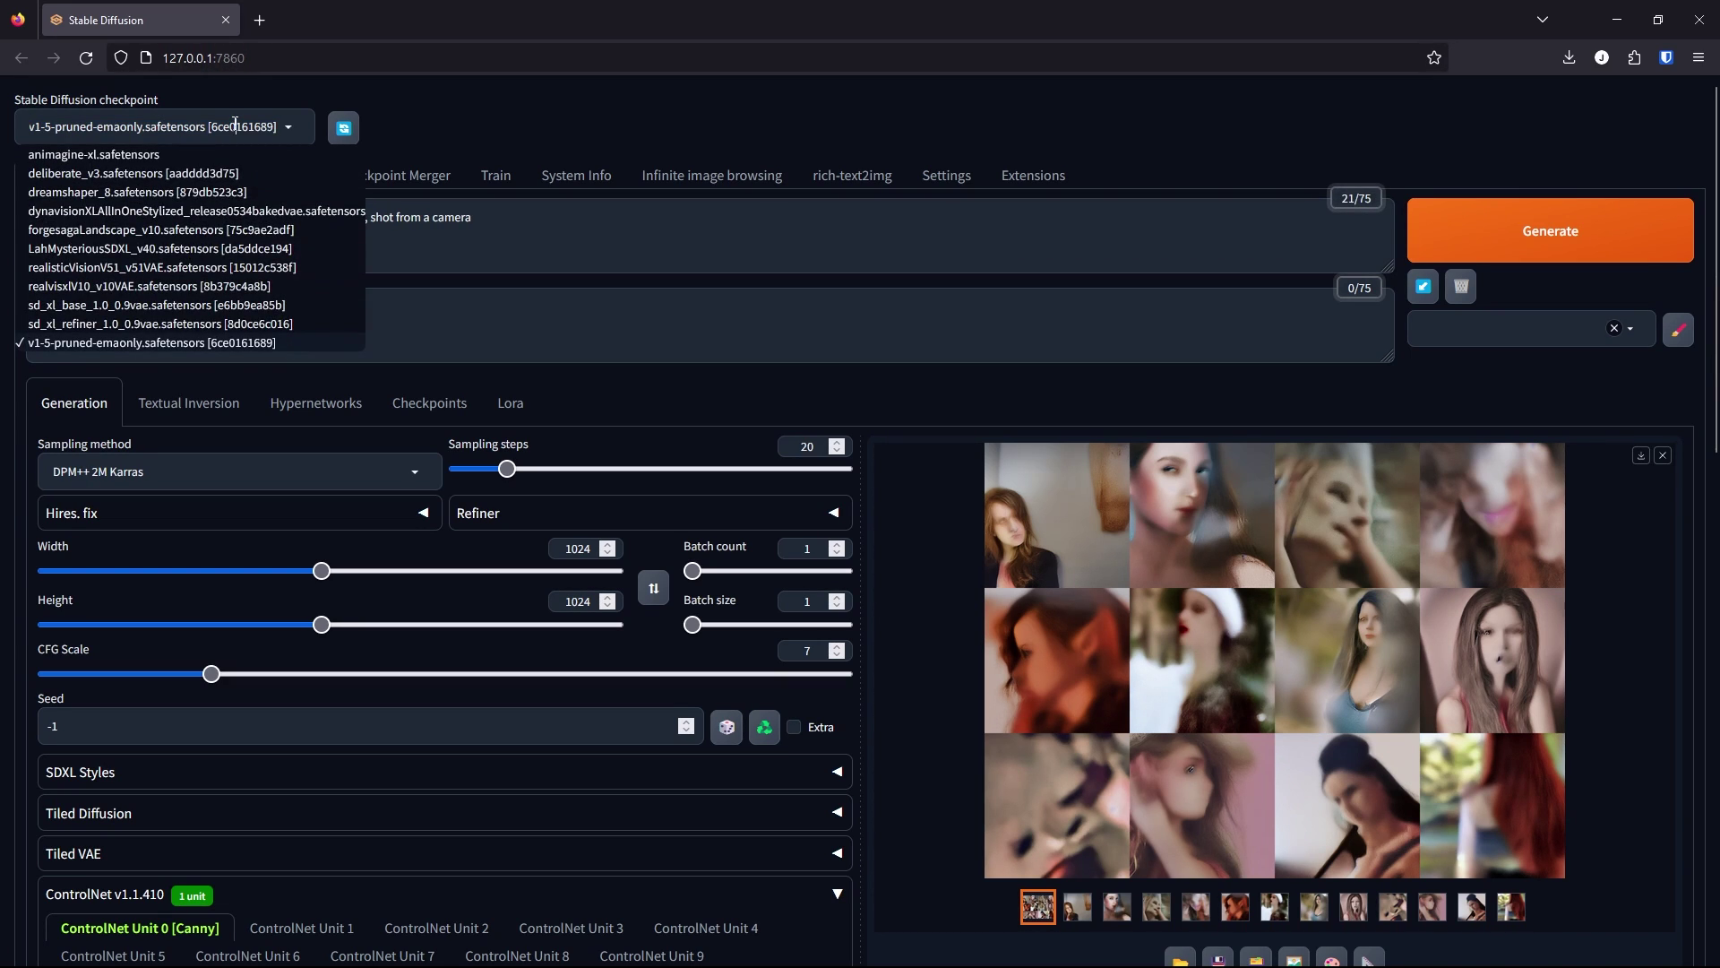
Step: Load the sd_xl_base_1.0_0.9vae checkpoint and generate the 1024×1024 desert sun-hat portrait
click(156, 307)
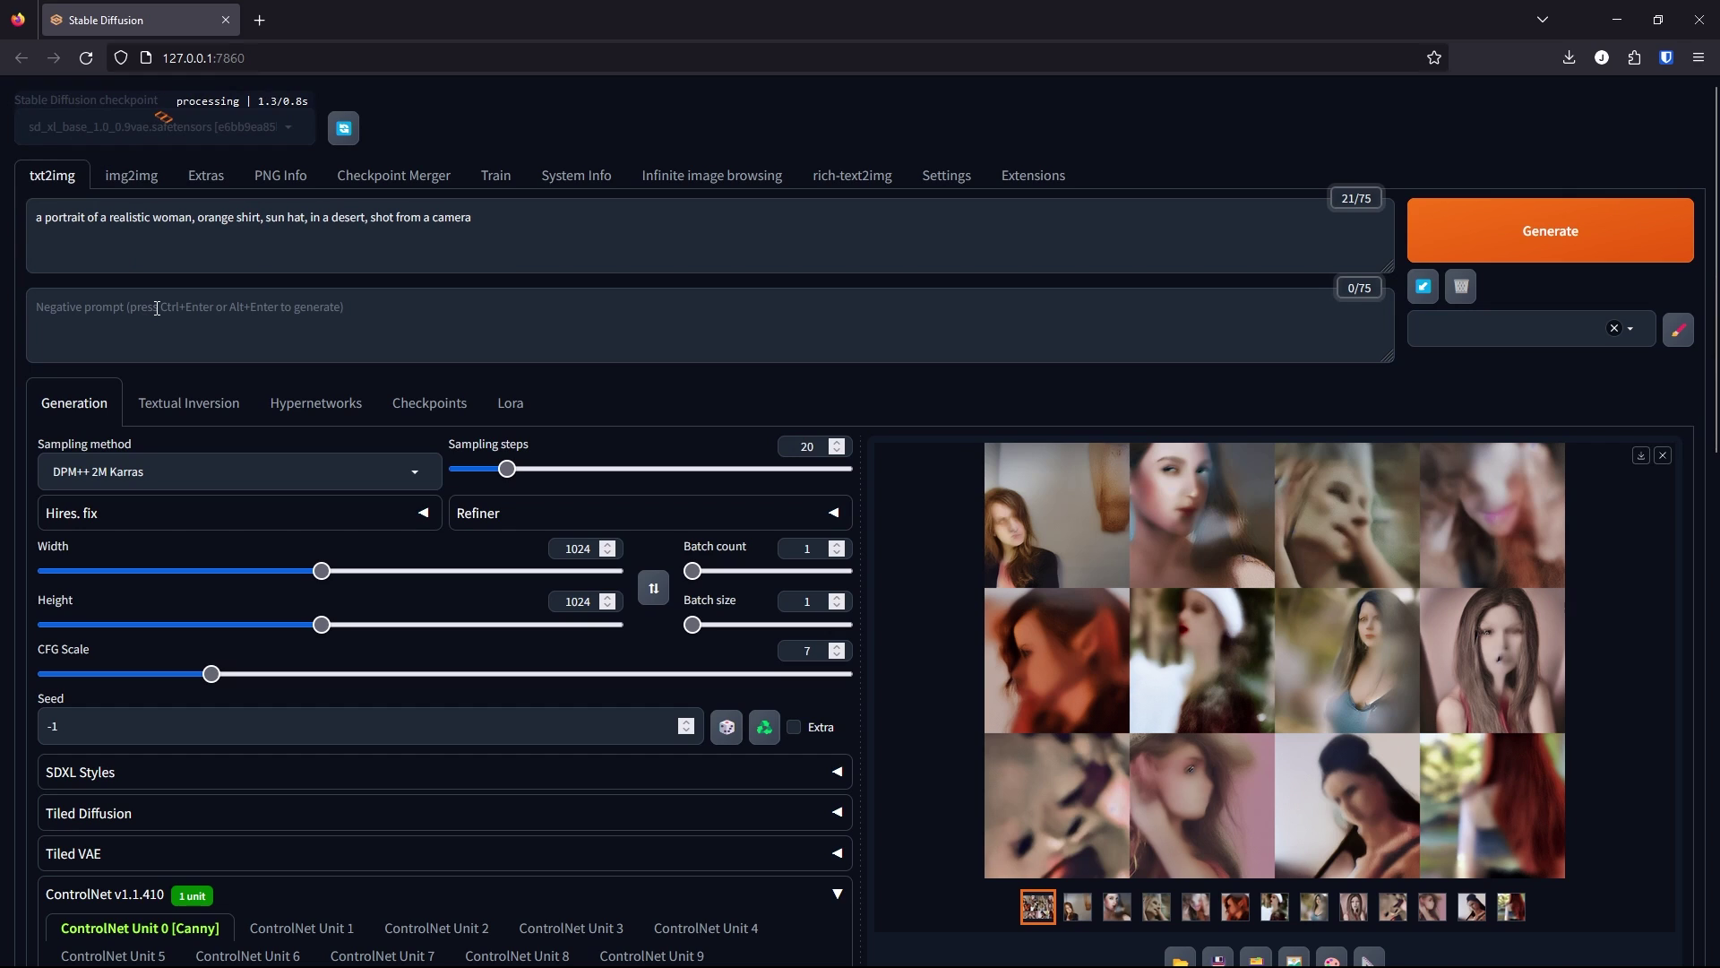
click(1437, 244)
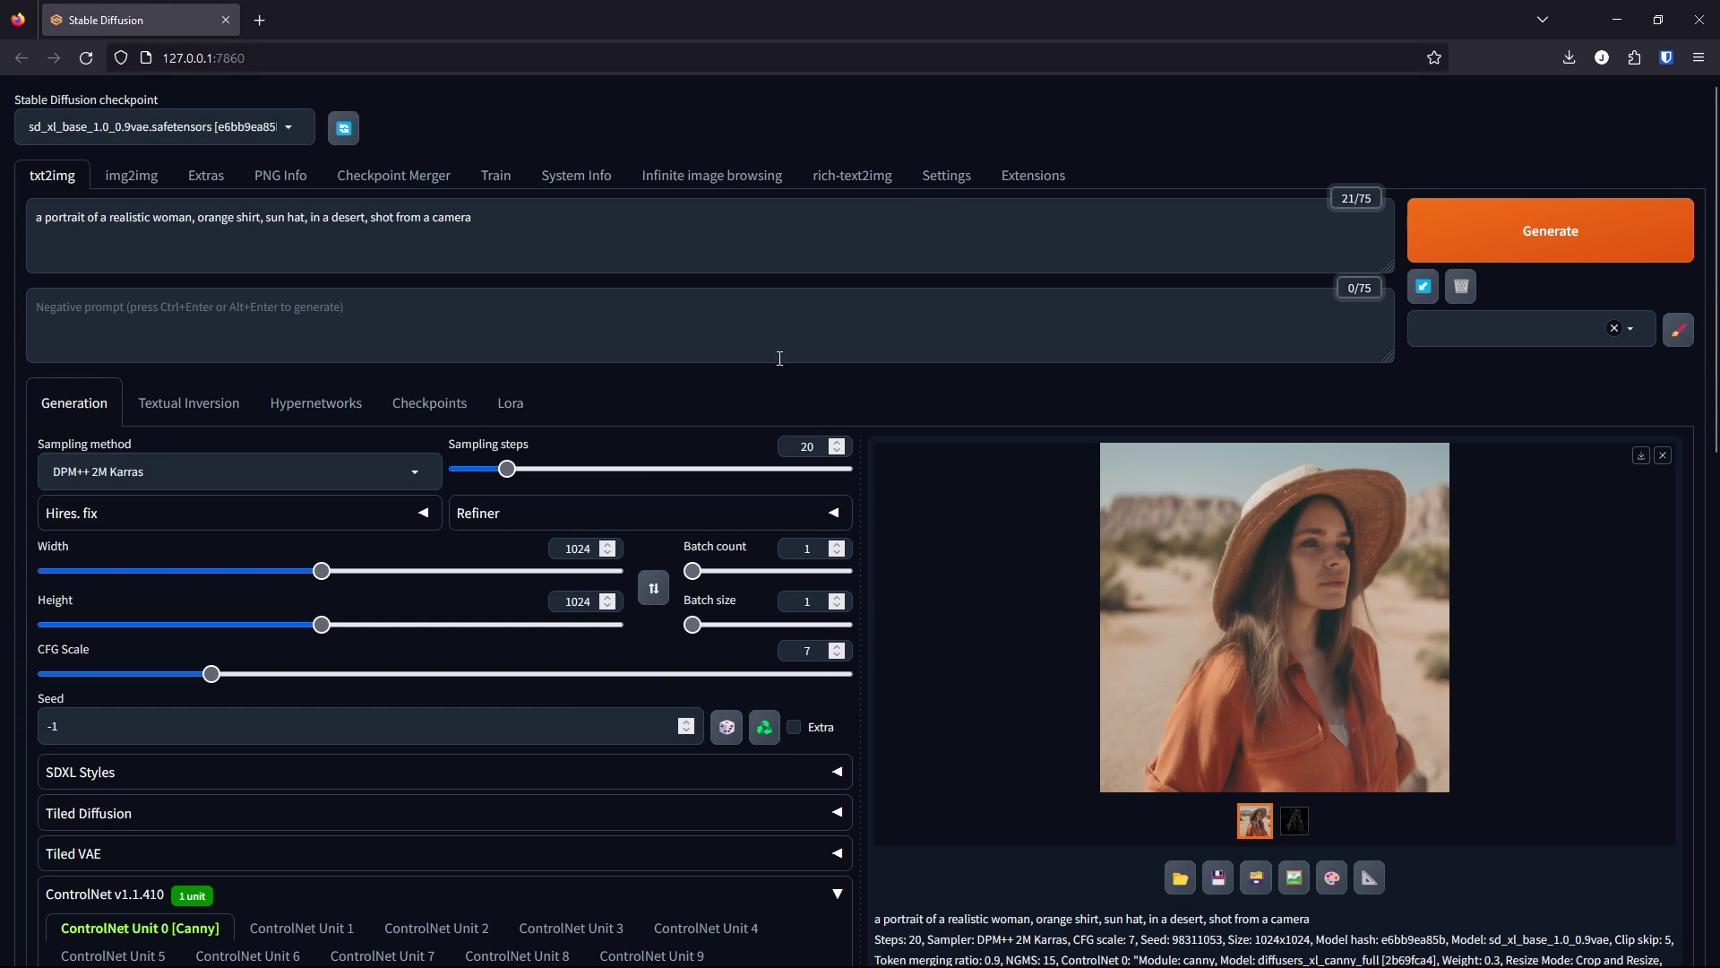
Step: Set Negative Guidance minimum sigma and Token merging ratio to 0, apply, and return to txt2img
click(937, 179)
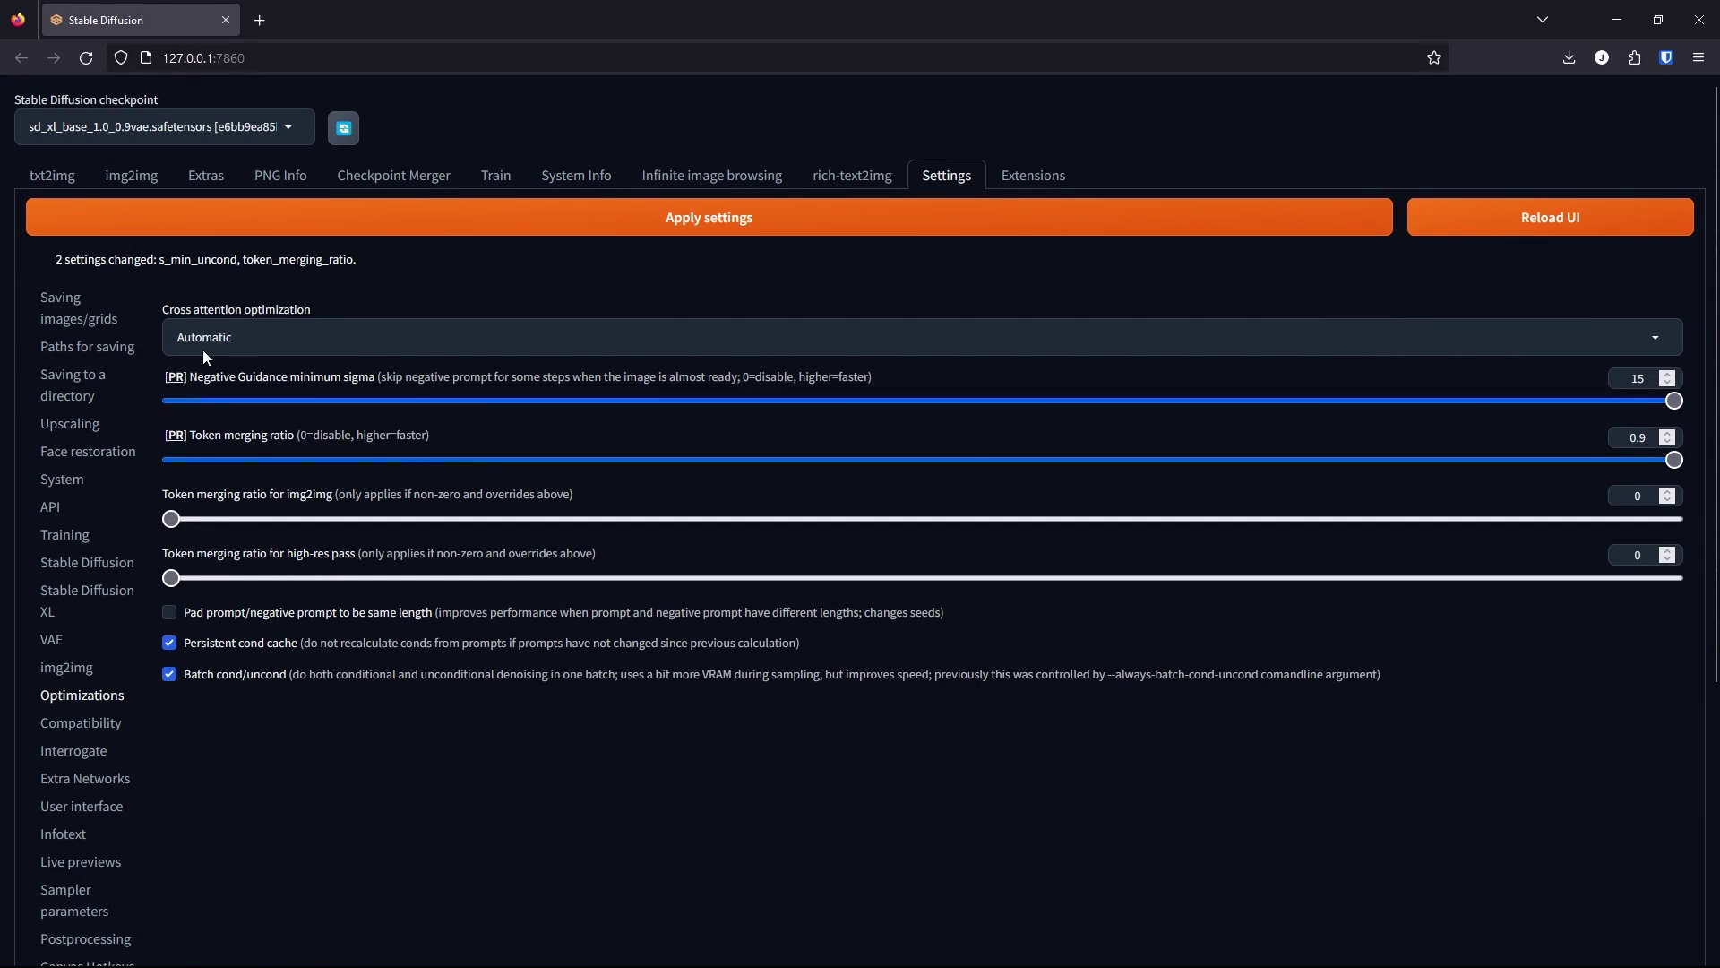
drag(1675, 401, 170, 448)
drag(413, 459, 171, 460)
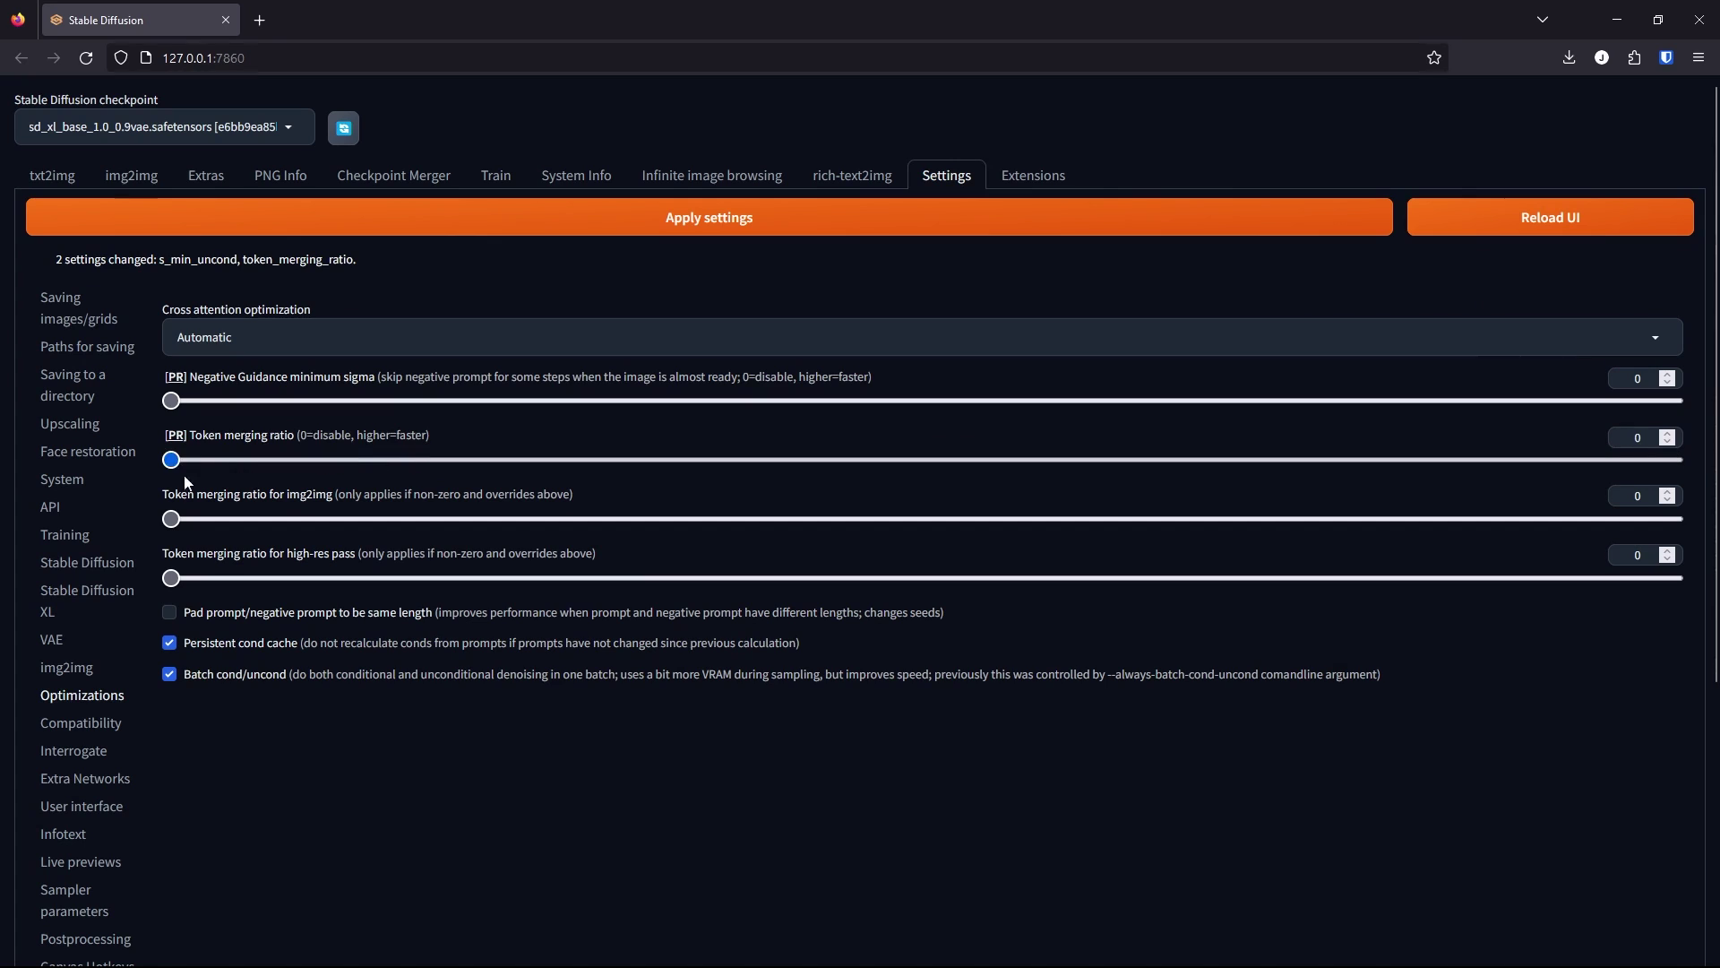
click(594, 222)
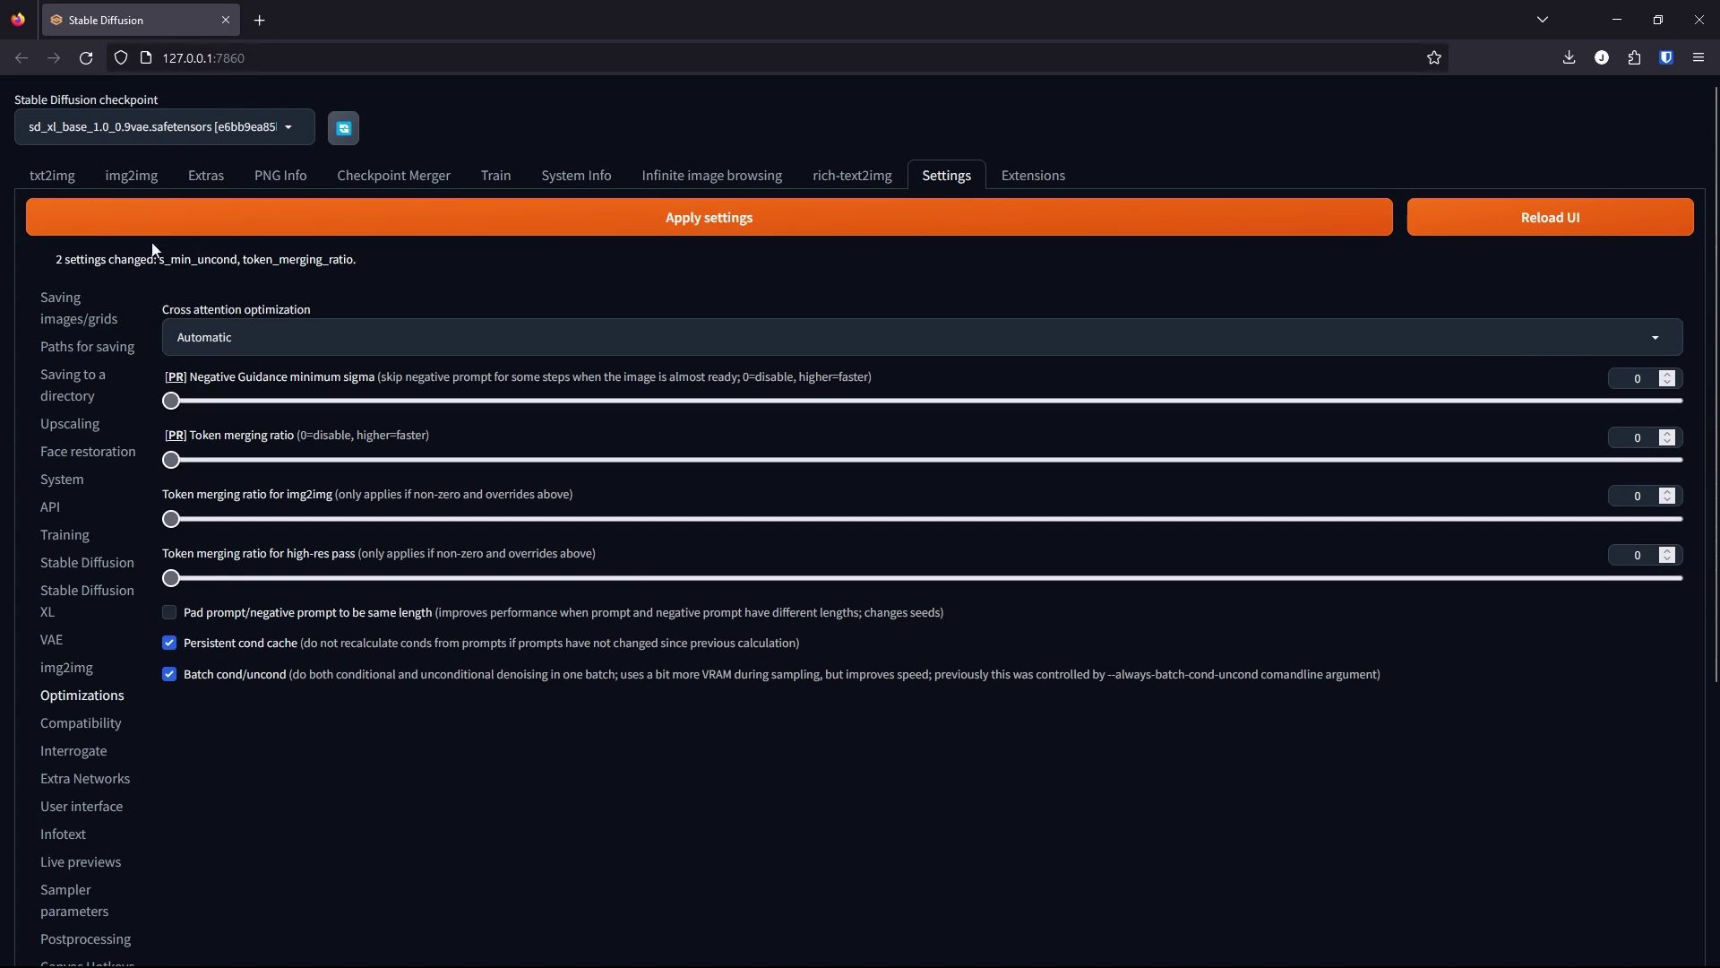
click(42, 178)
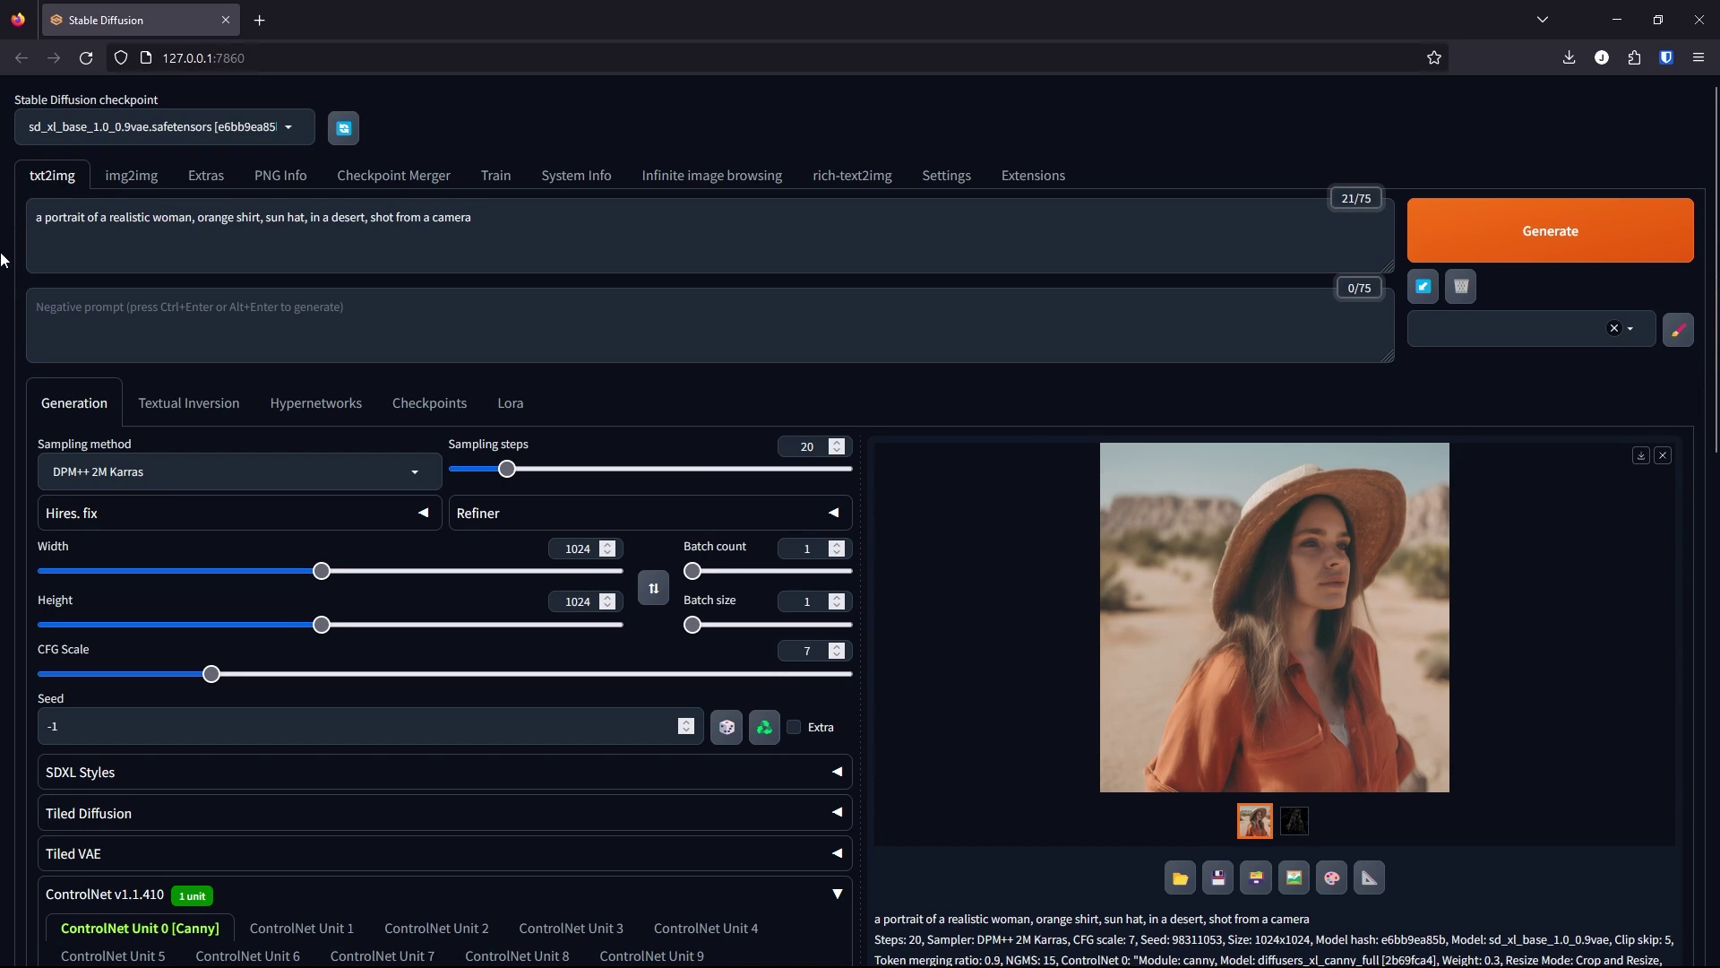
Step: Replace ControlNet Unit 0's input image with the new portrait and enable Pixel Perfect
scroll(51, 811, down, 6)
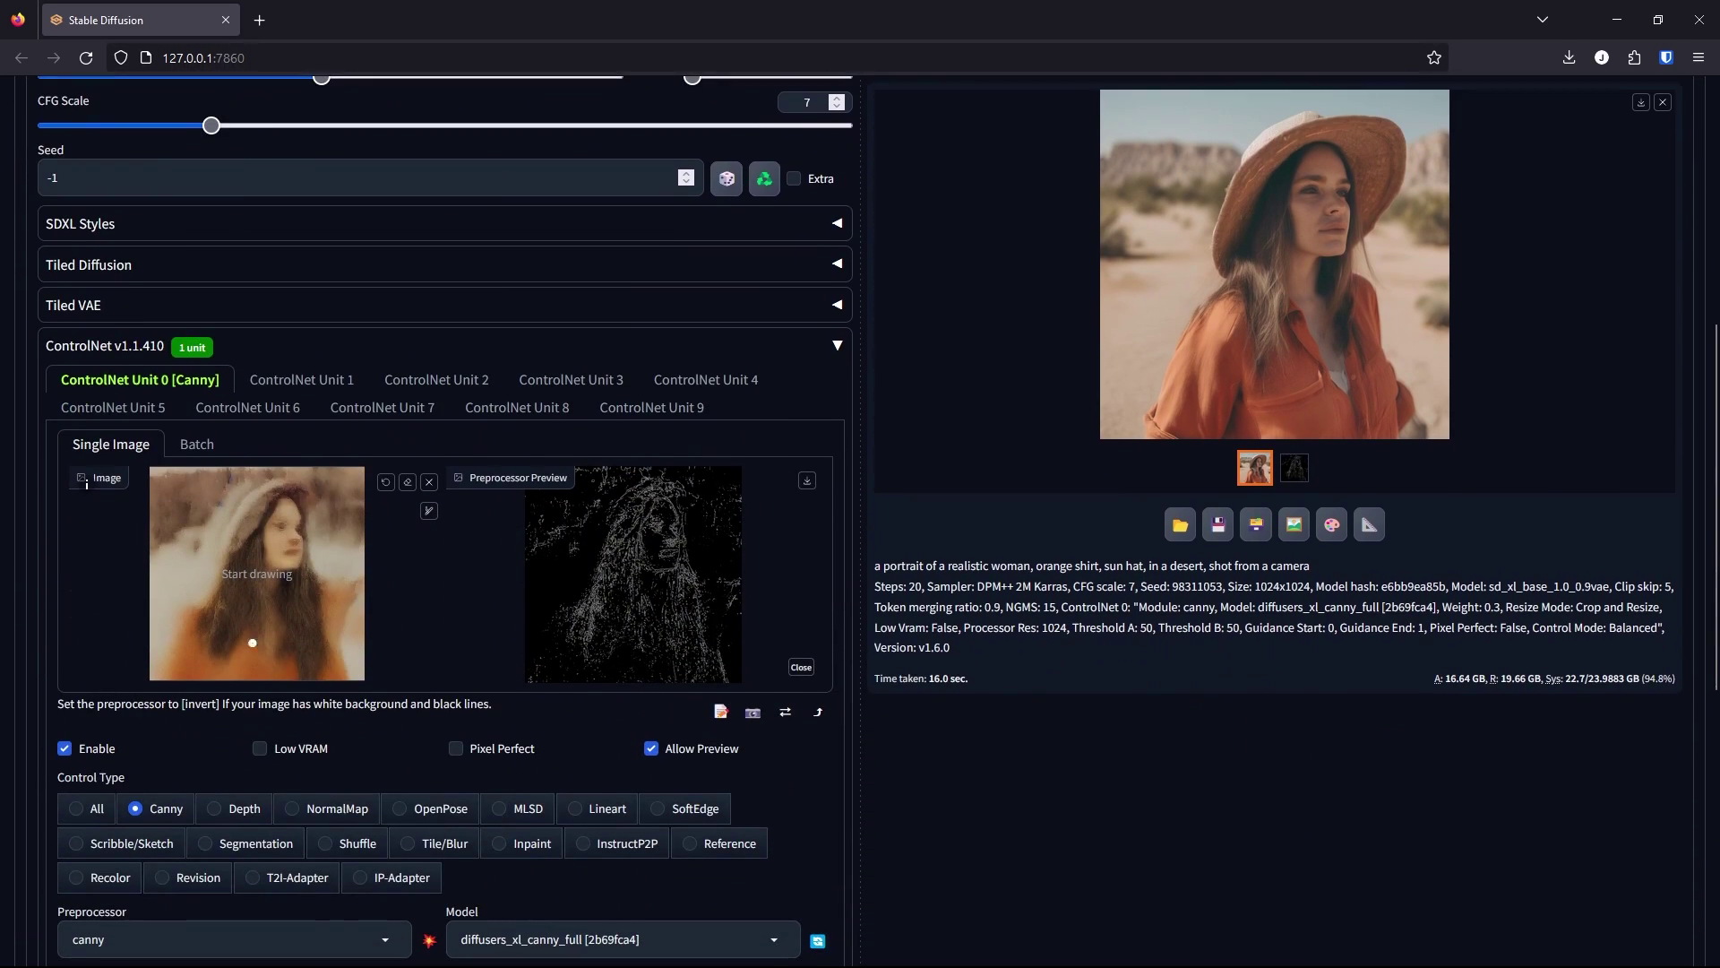
click(429, 482)
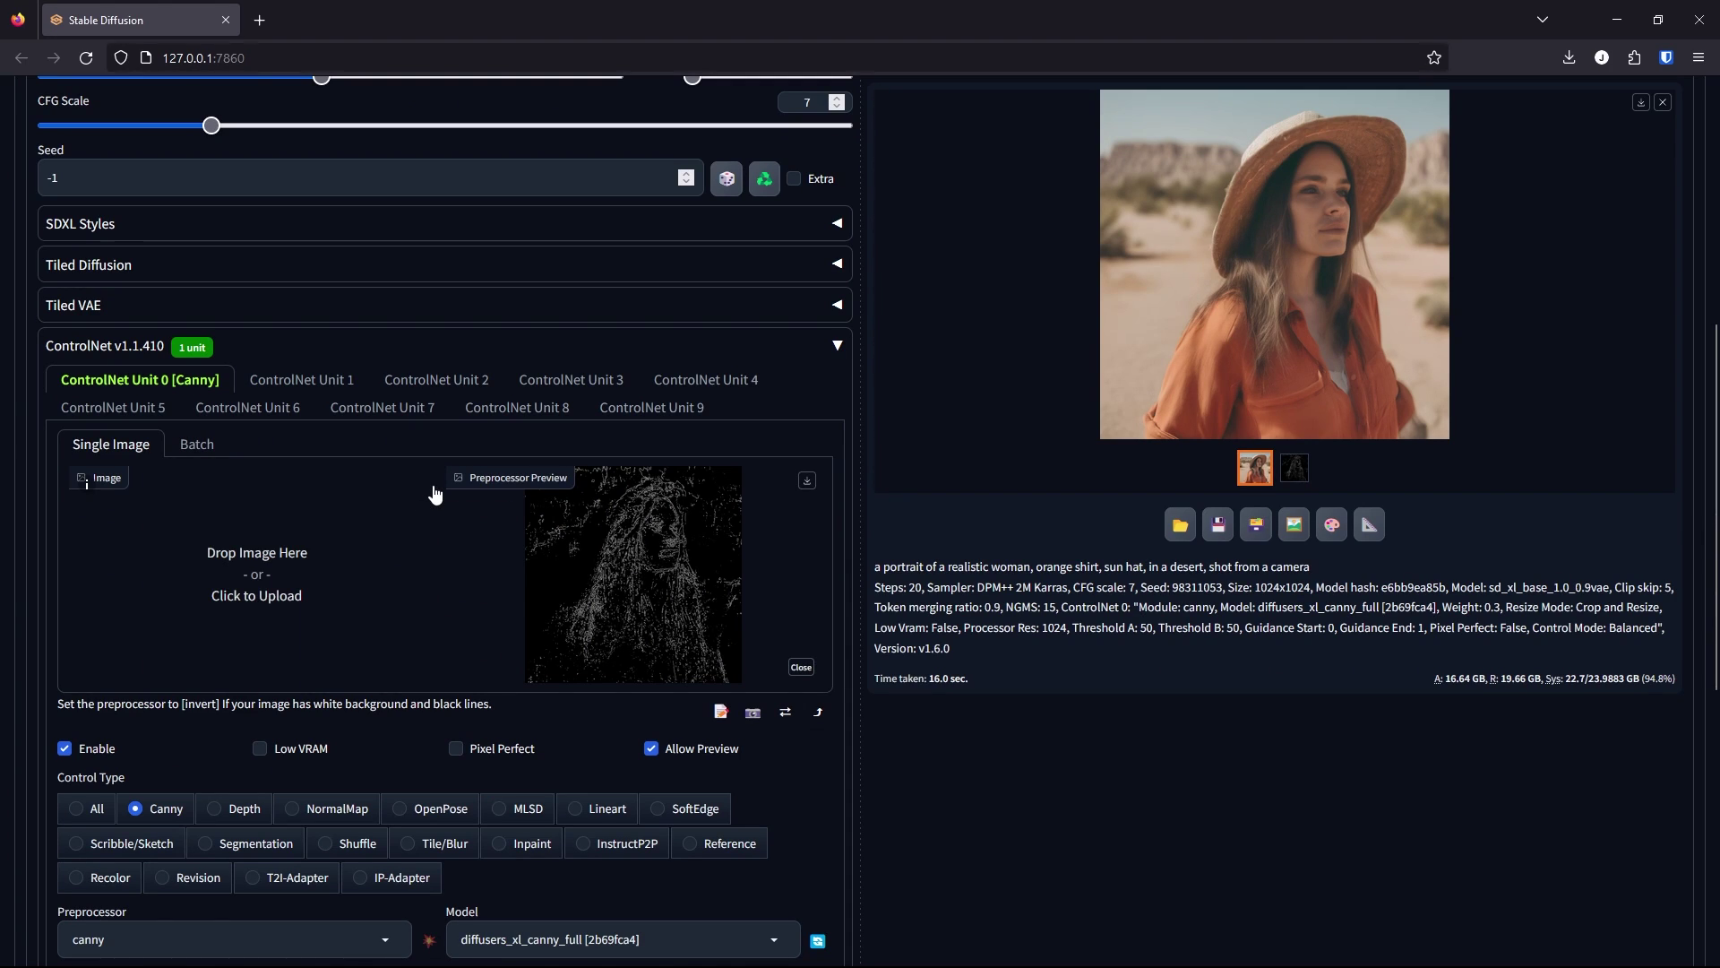
drag(1276, 421, 268, 582)
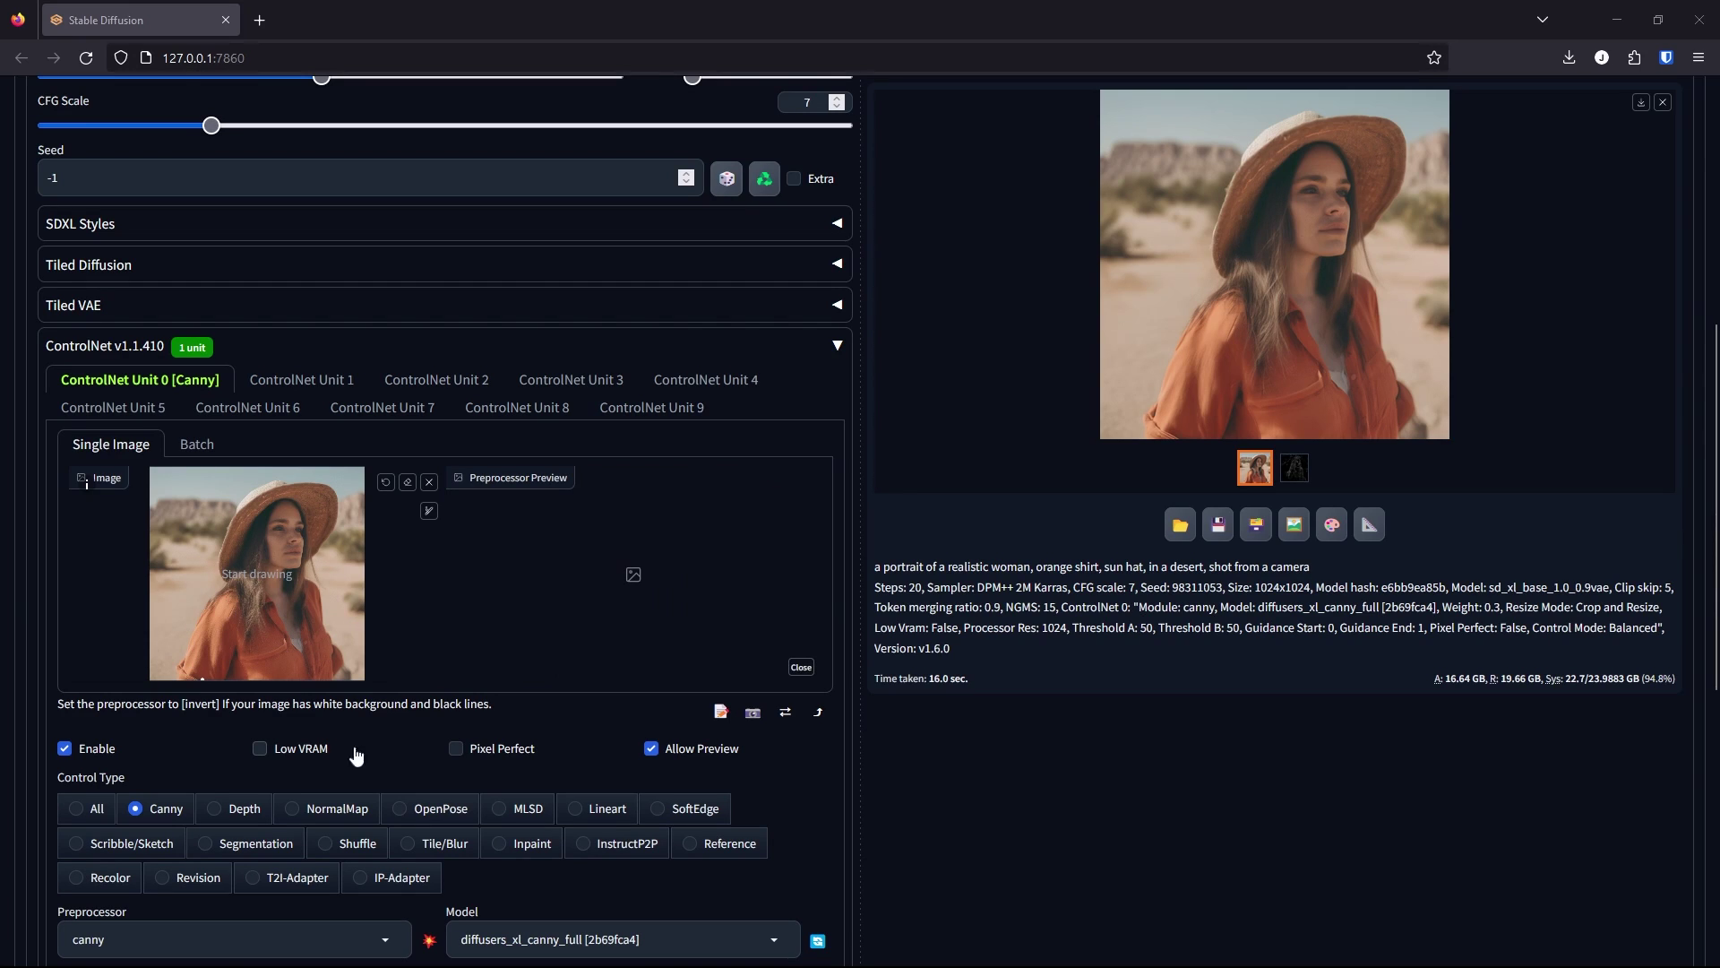
click(456, 749)
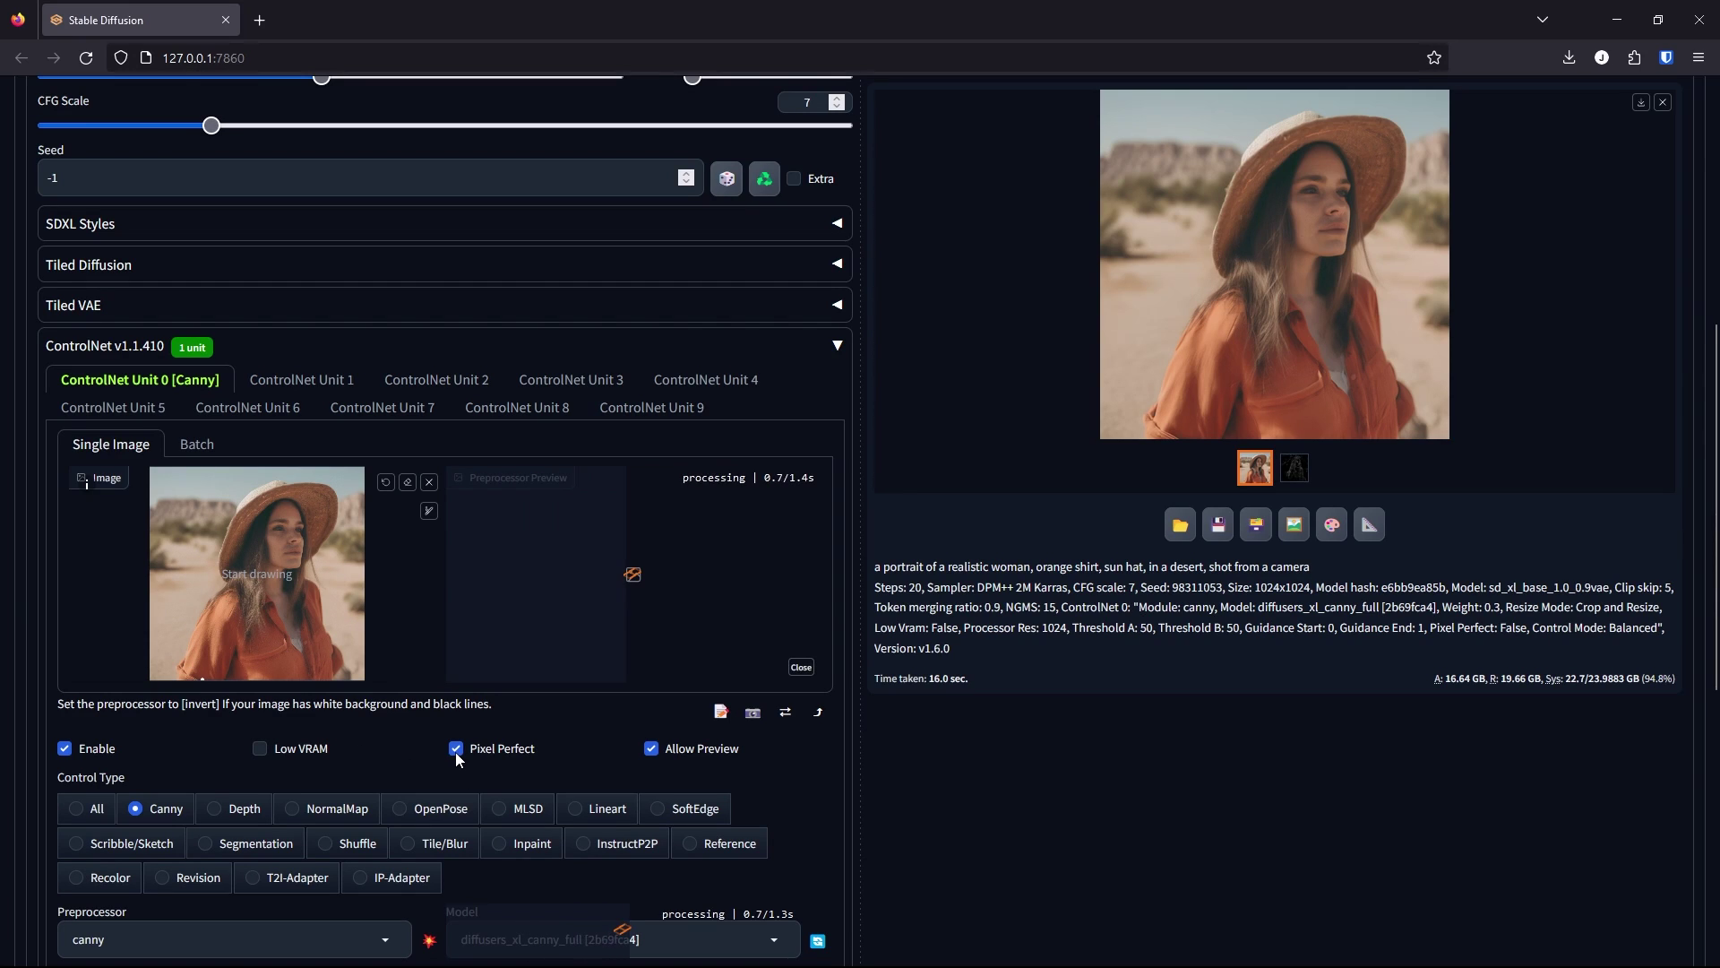
Step: Set Control Weight to 1 and both Canny Low and High Thresholds to 50
scroll(466, 735, down, 2)
scroll(468, 737, down, 1)
click(281, 701)
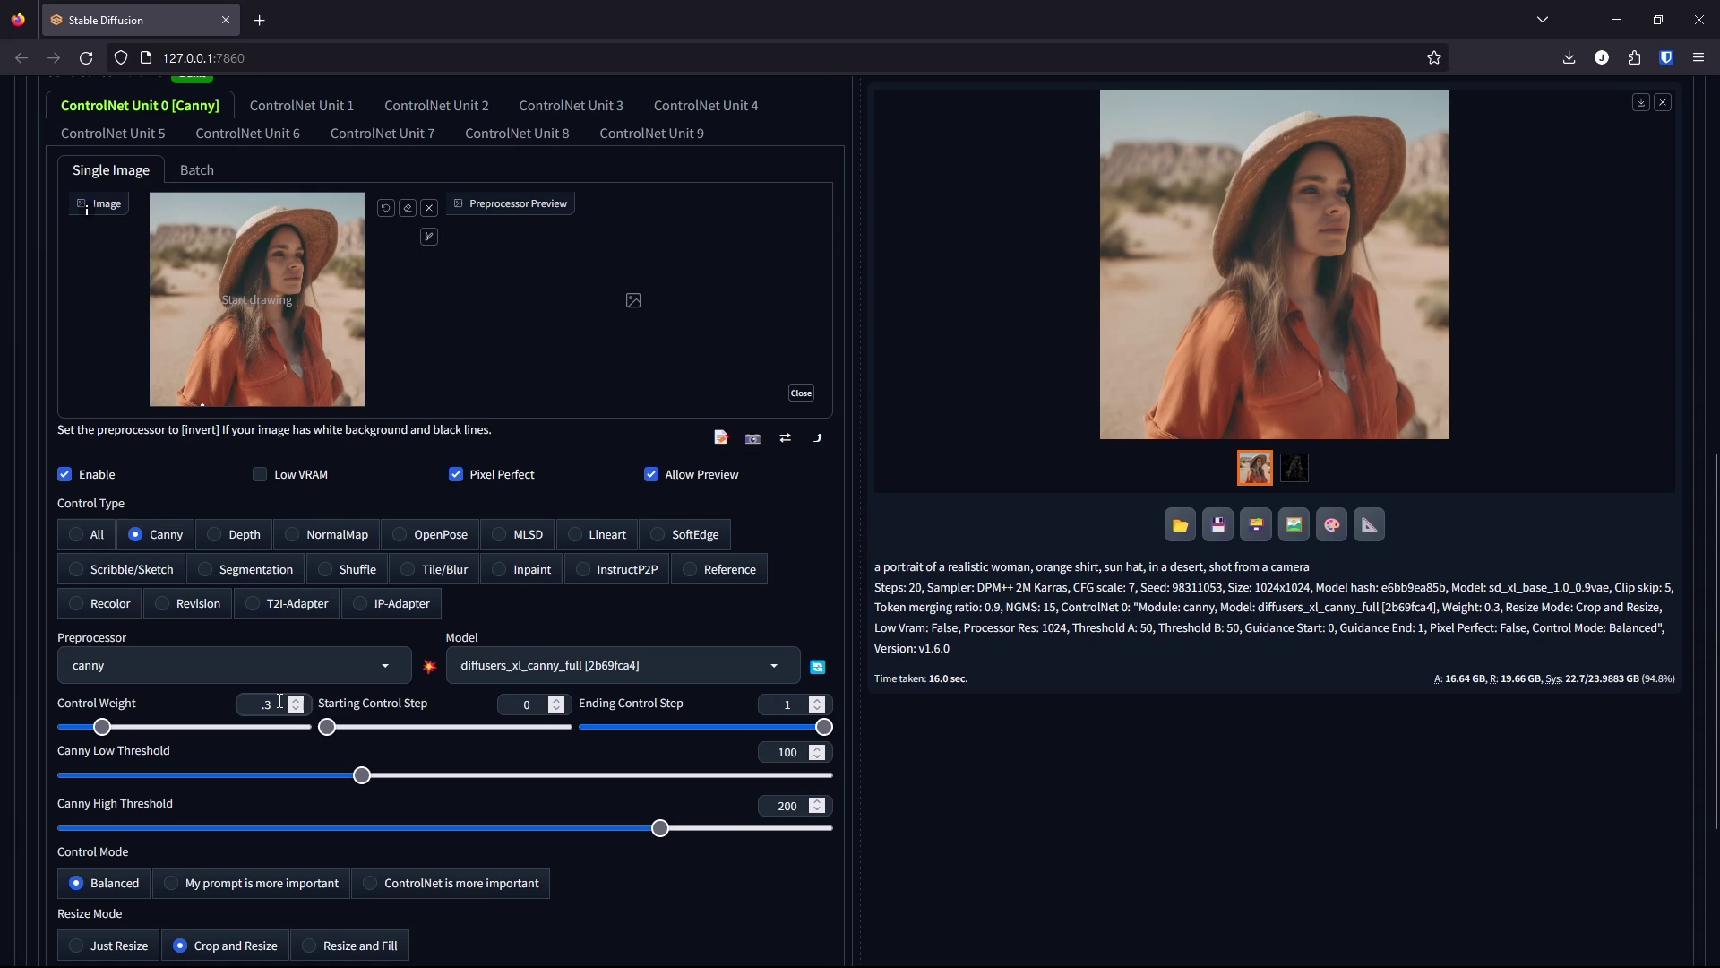
triple_click(280, 701)
text(1)
click(777, 751)
triple_click(778, 751)
text(50)
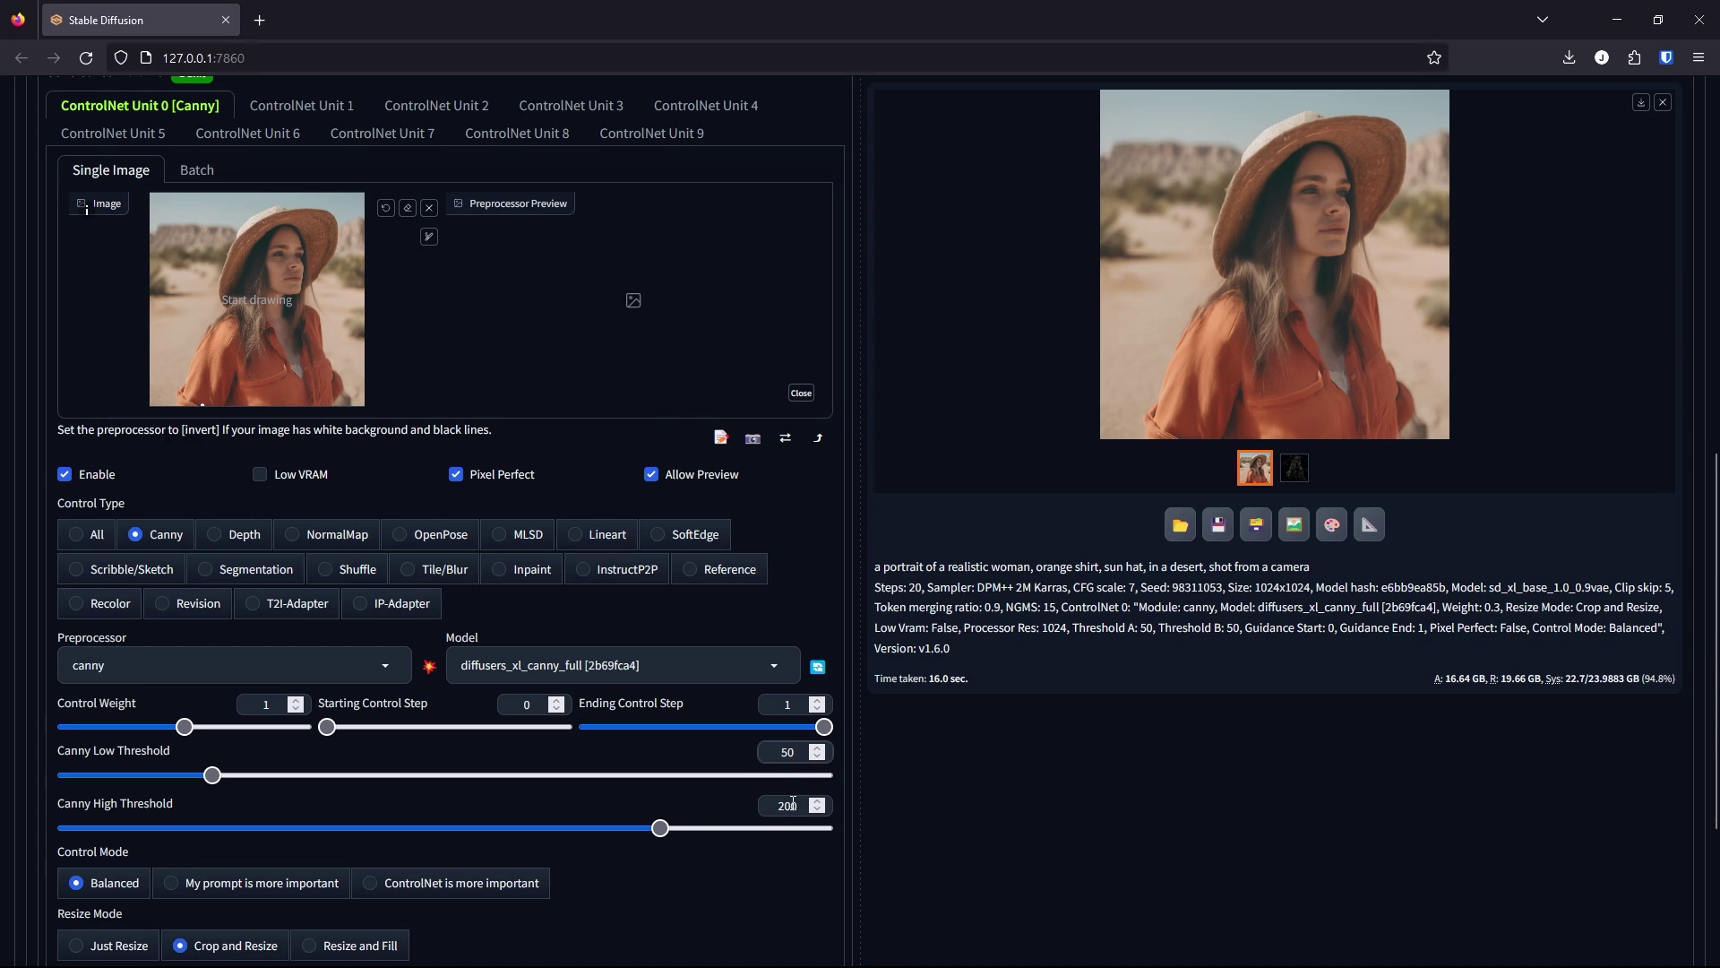
triple_click(793, 804)
text(50)
scroll(464, 681, up, 10)
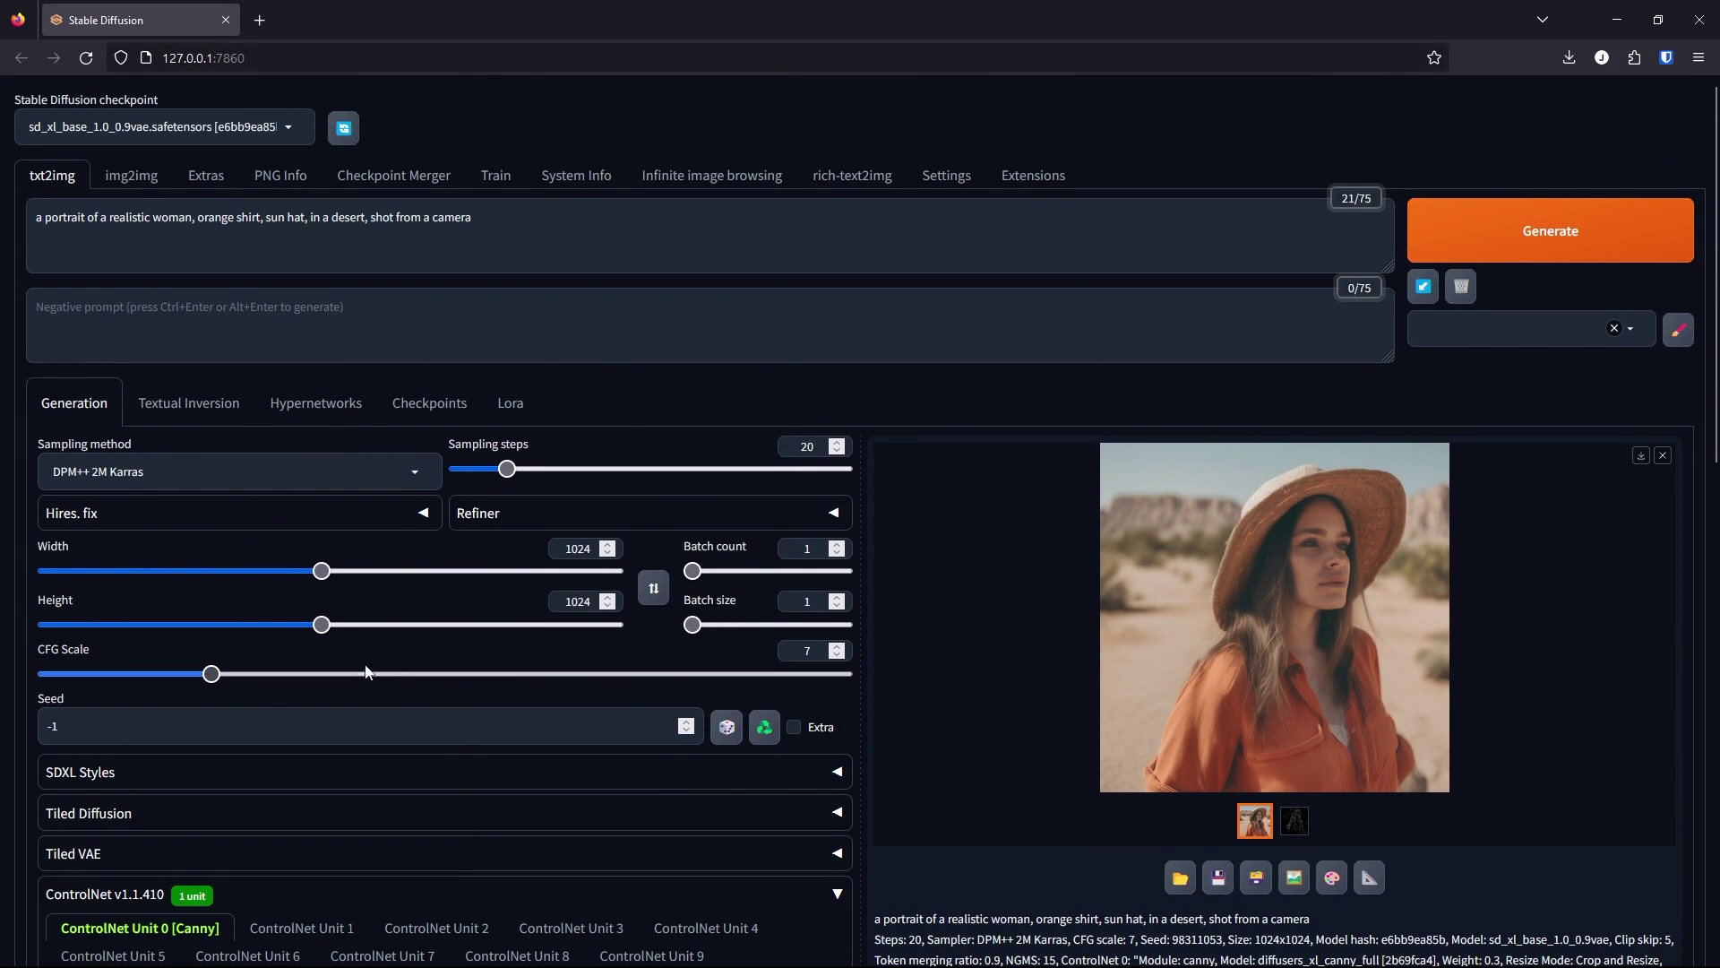
Step: Enable Hires. fix with the 4x-UltraSharp upscaler and denoising strength 0.5
click(323, 518)
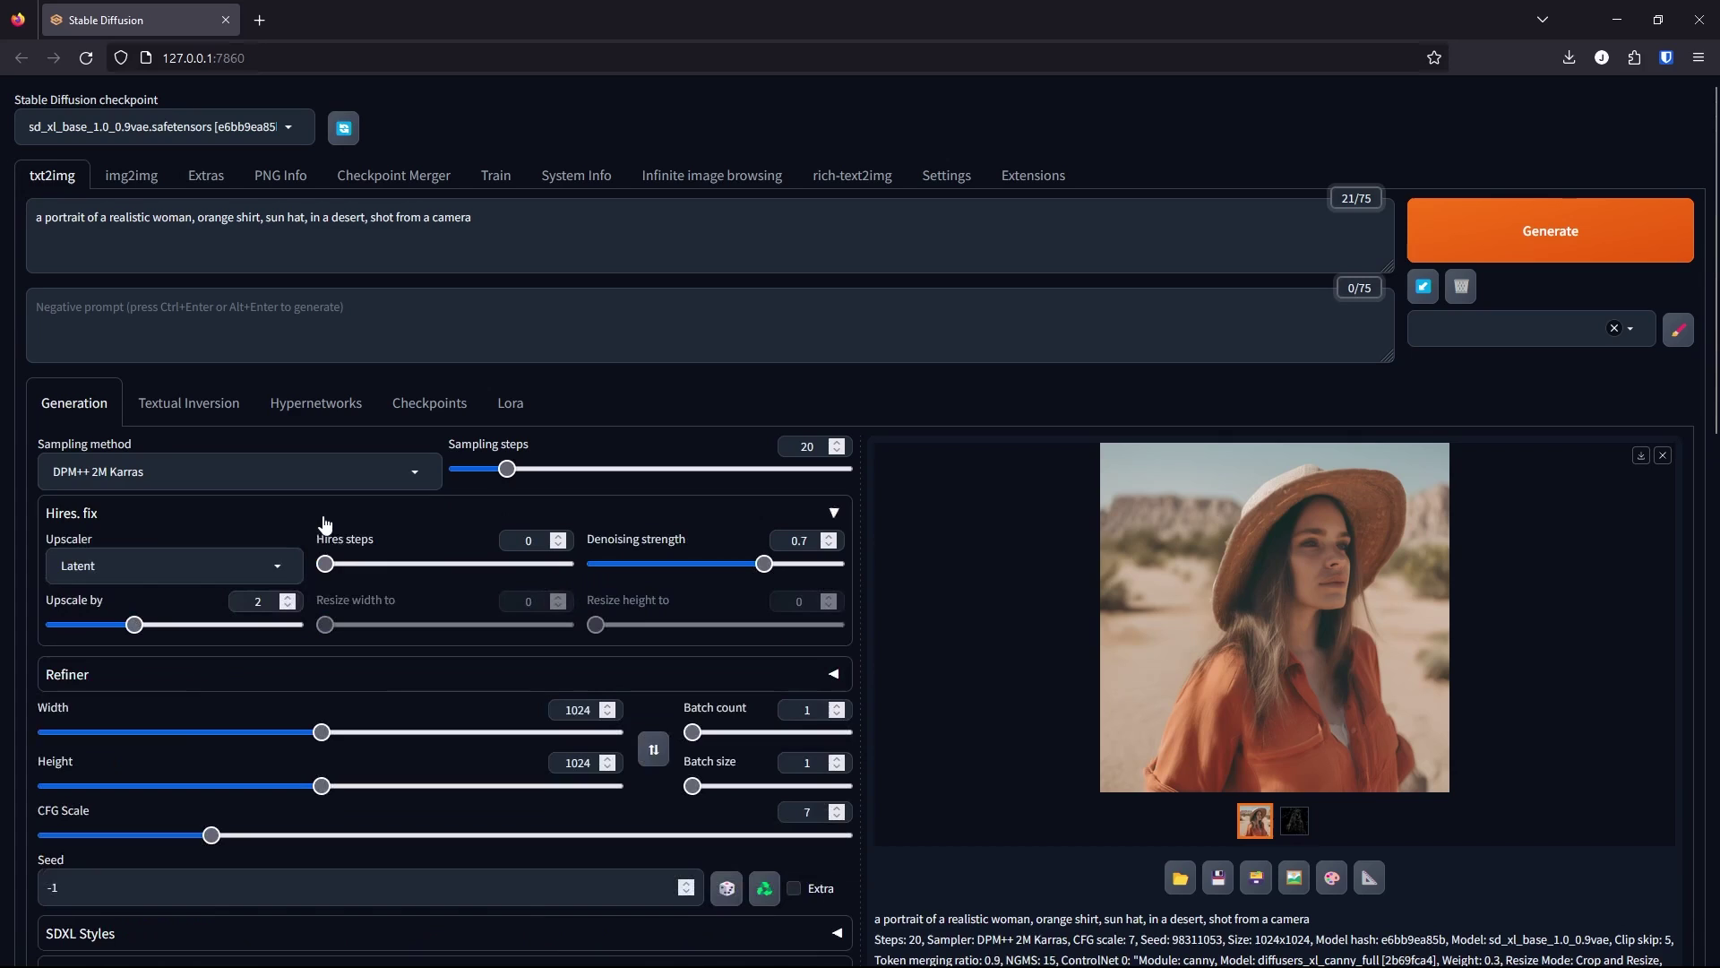
click(224, 556)
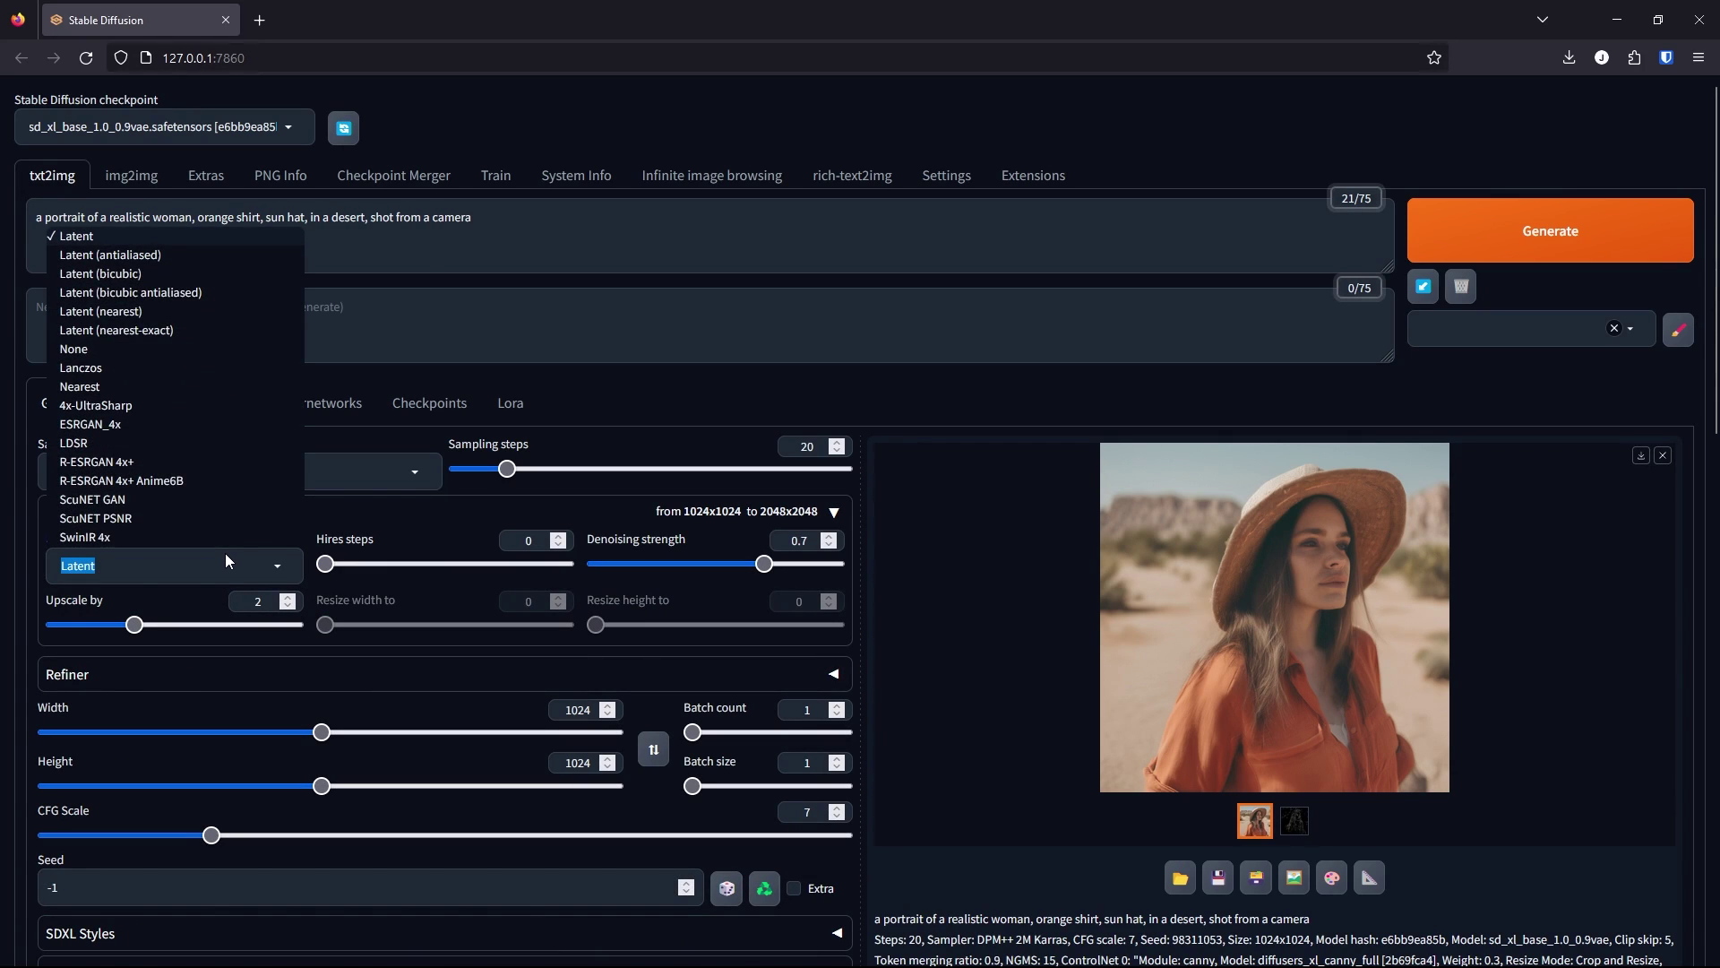
click(168, 411)
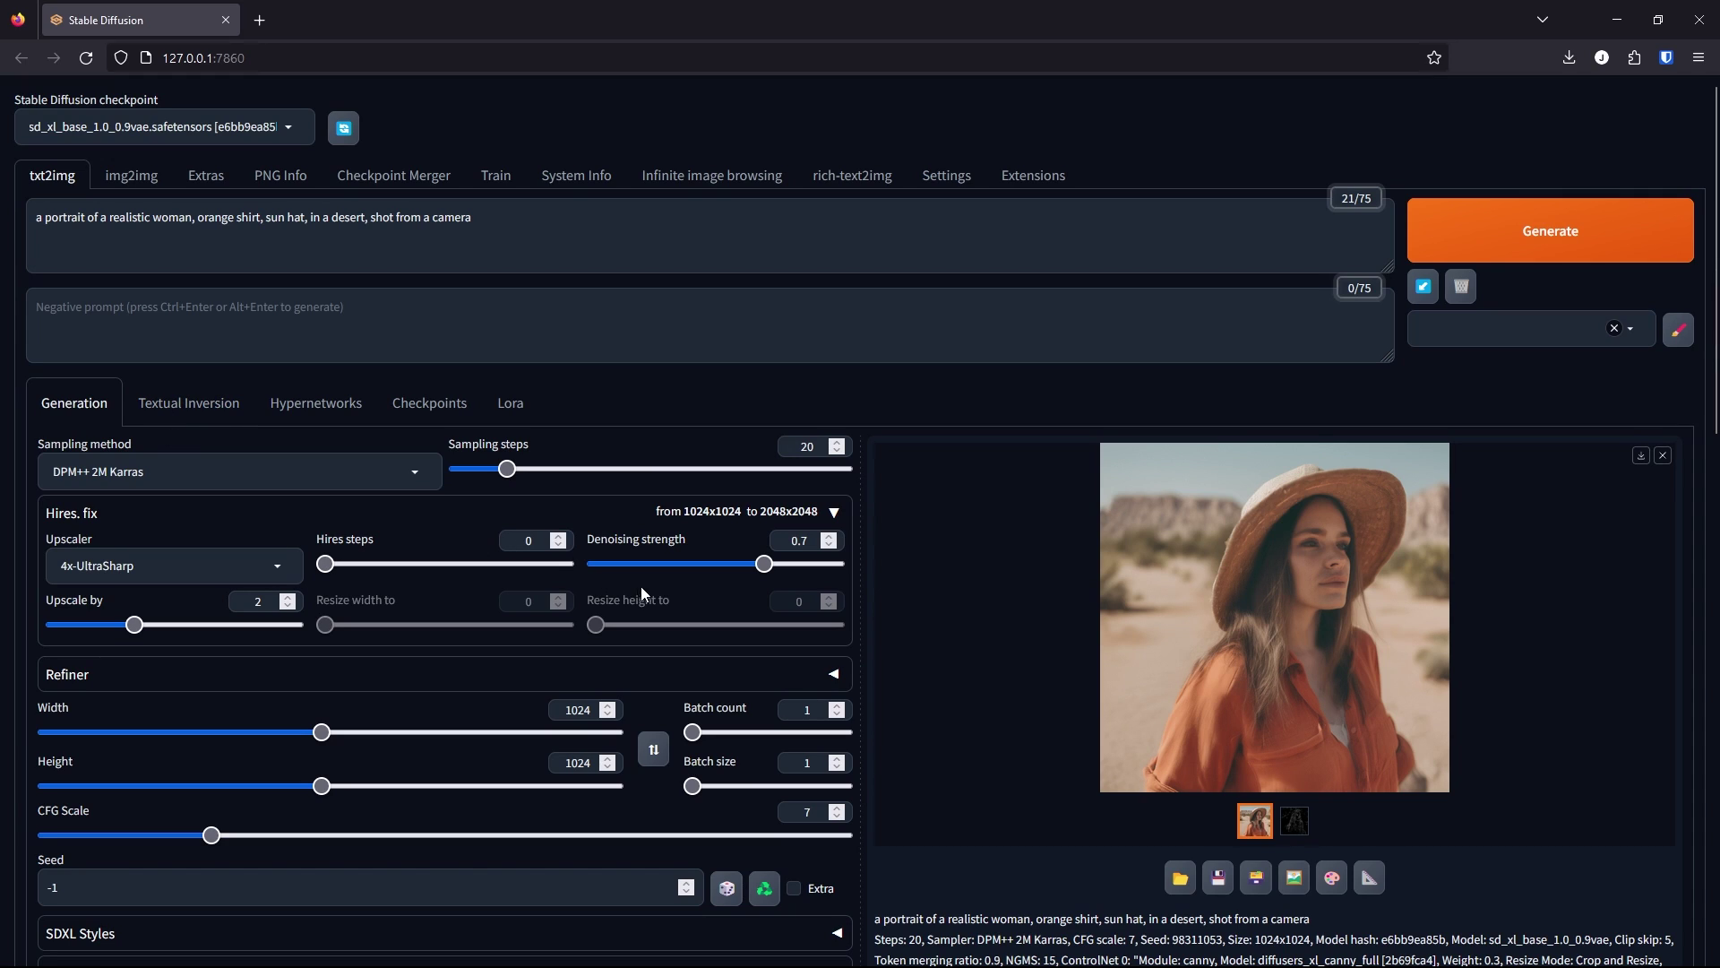
click(811, 542)
key(BackSpace)
text(5)
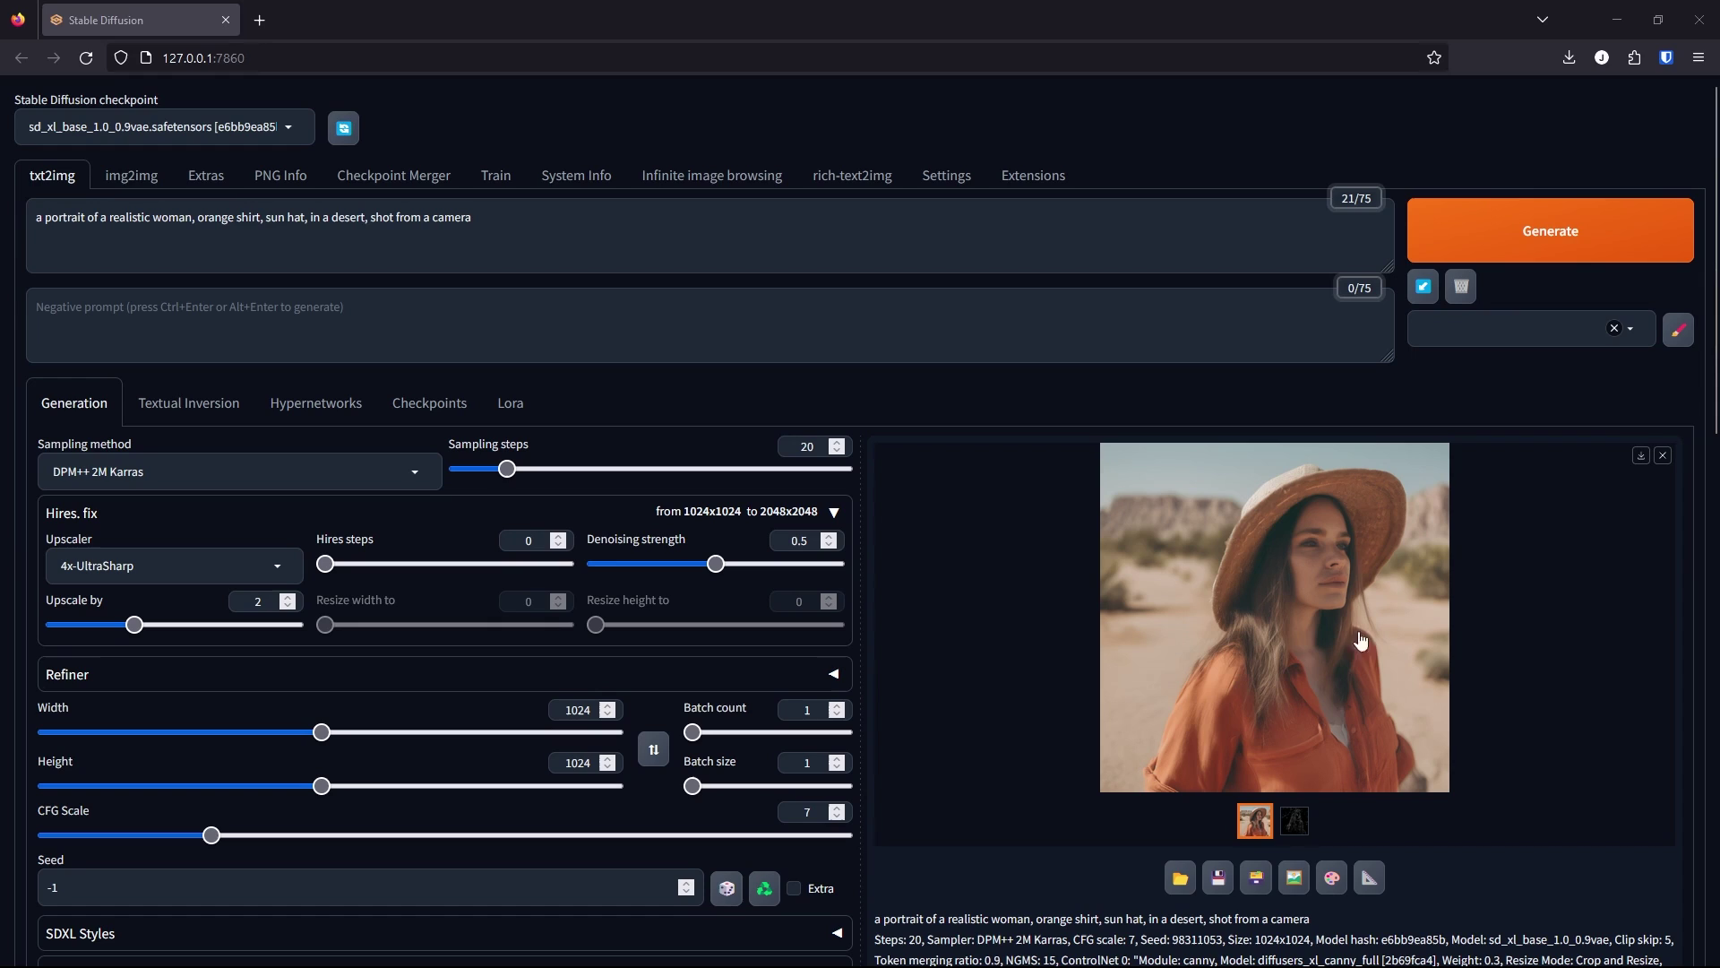
Step: Enable the refiner with sd_xl_refiner_1.0_0.9vae, generate, and view the new portrait full size
click(391, 688)
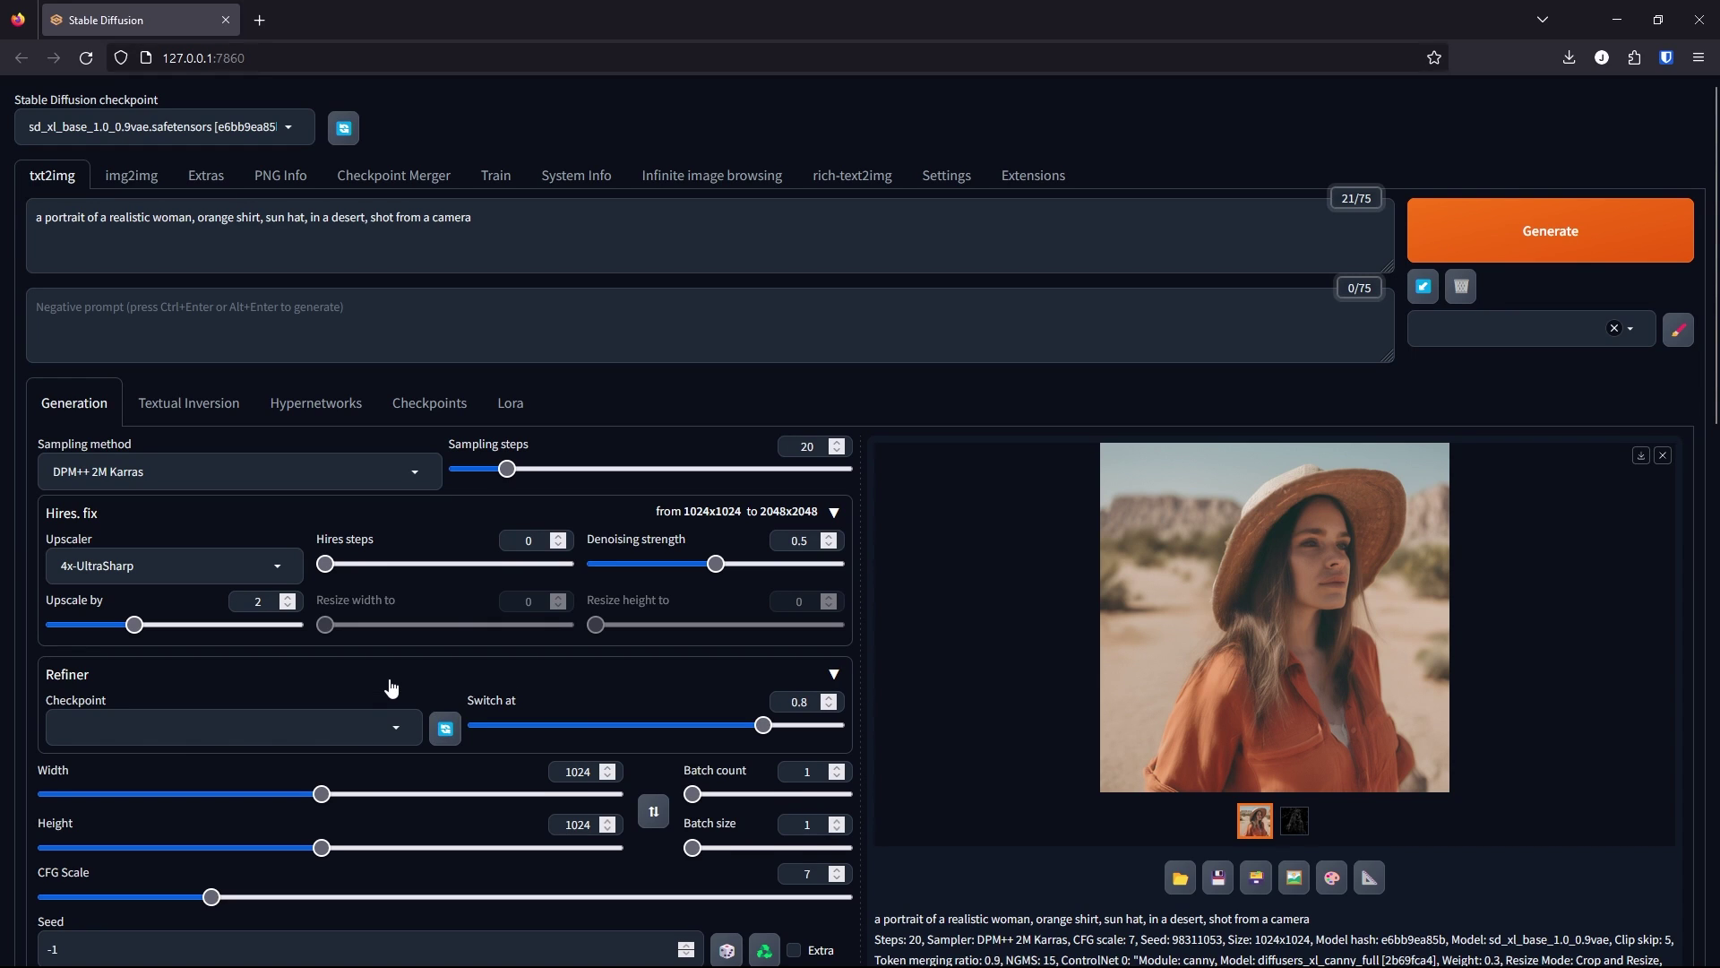
click(339, 717)
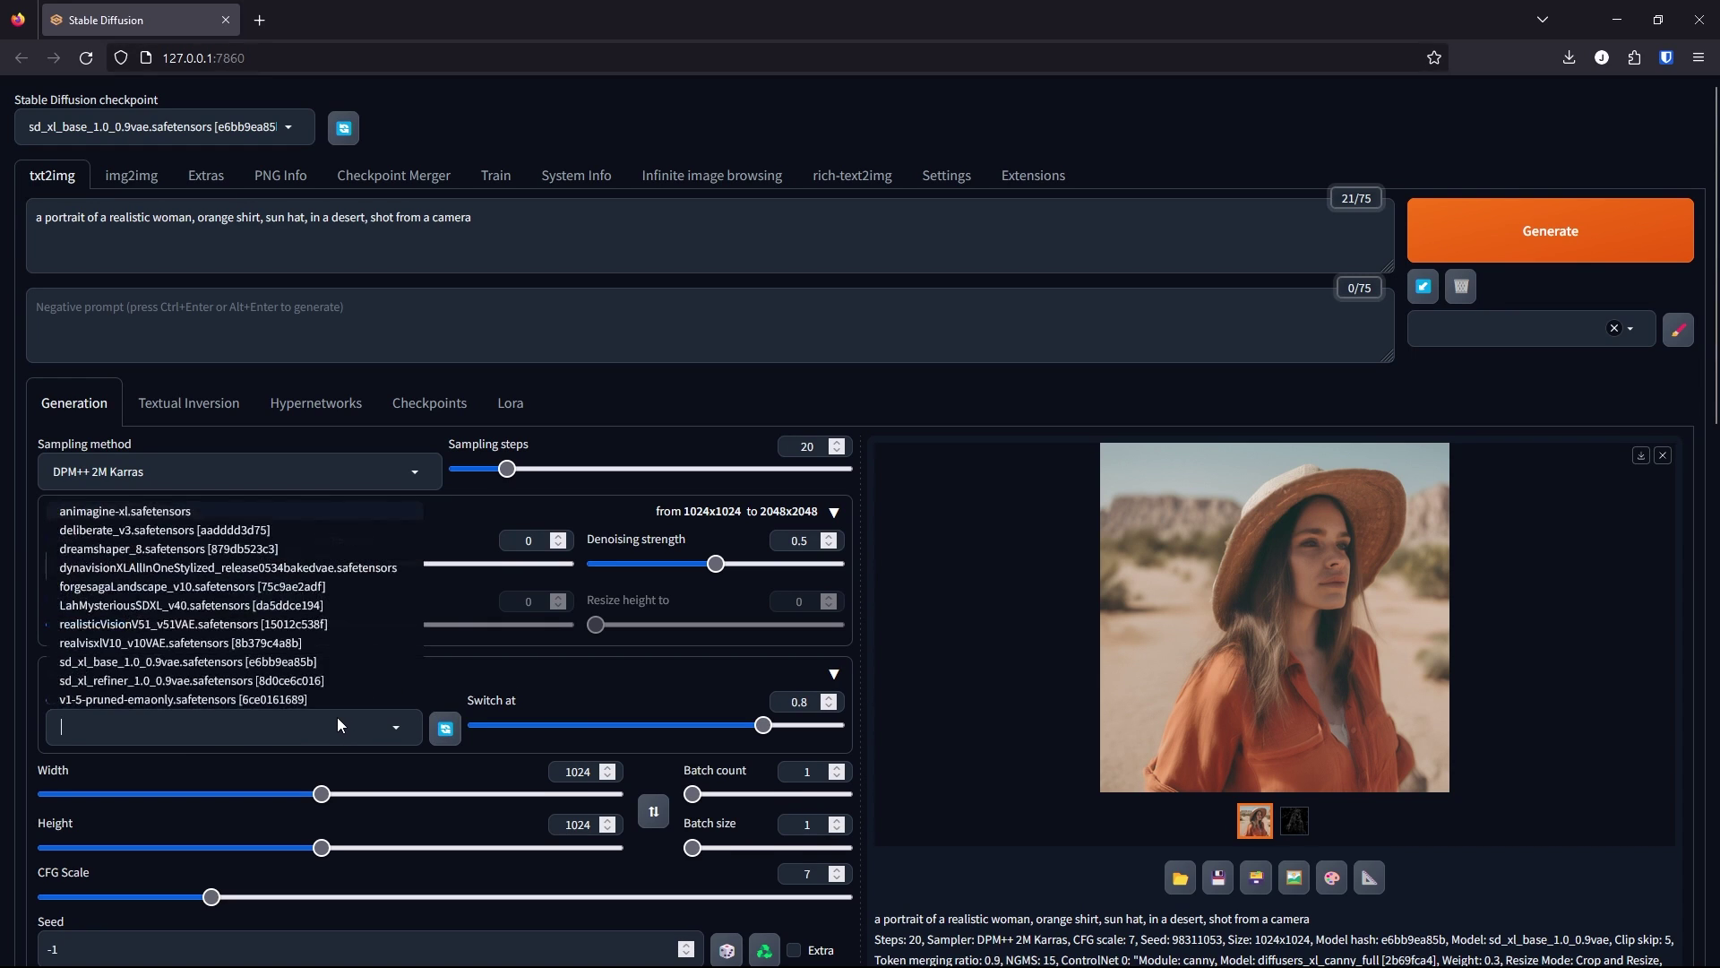
click(169, 682)
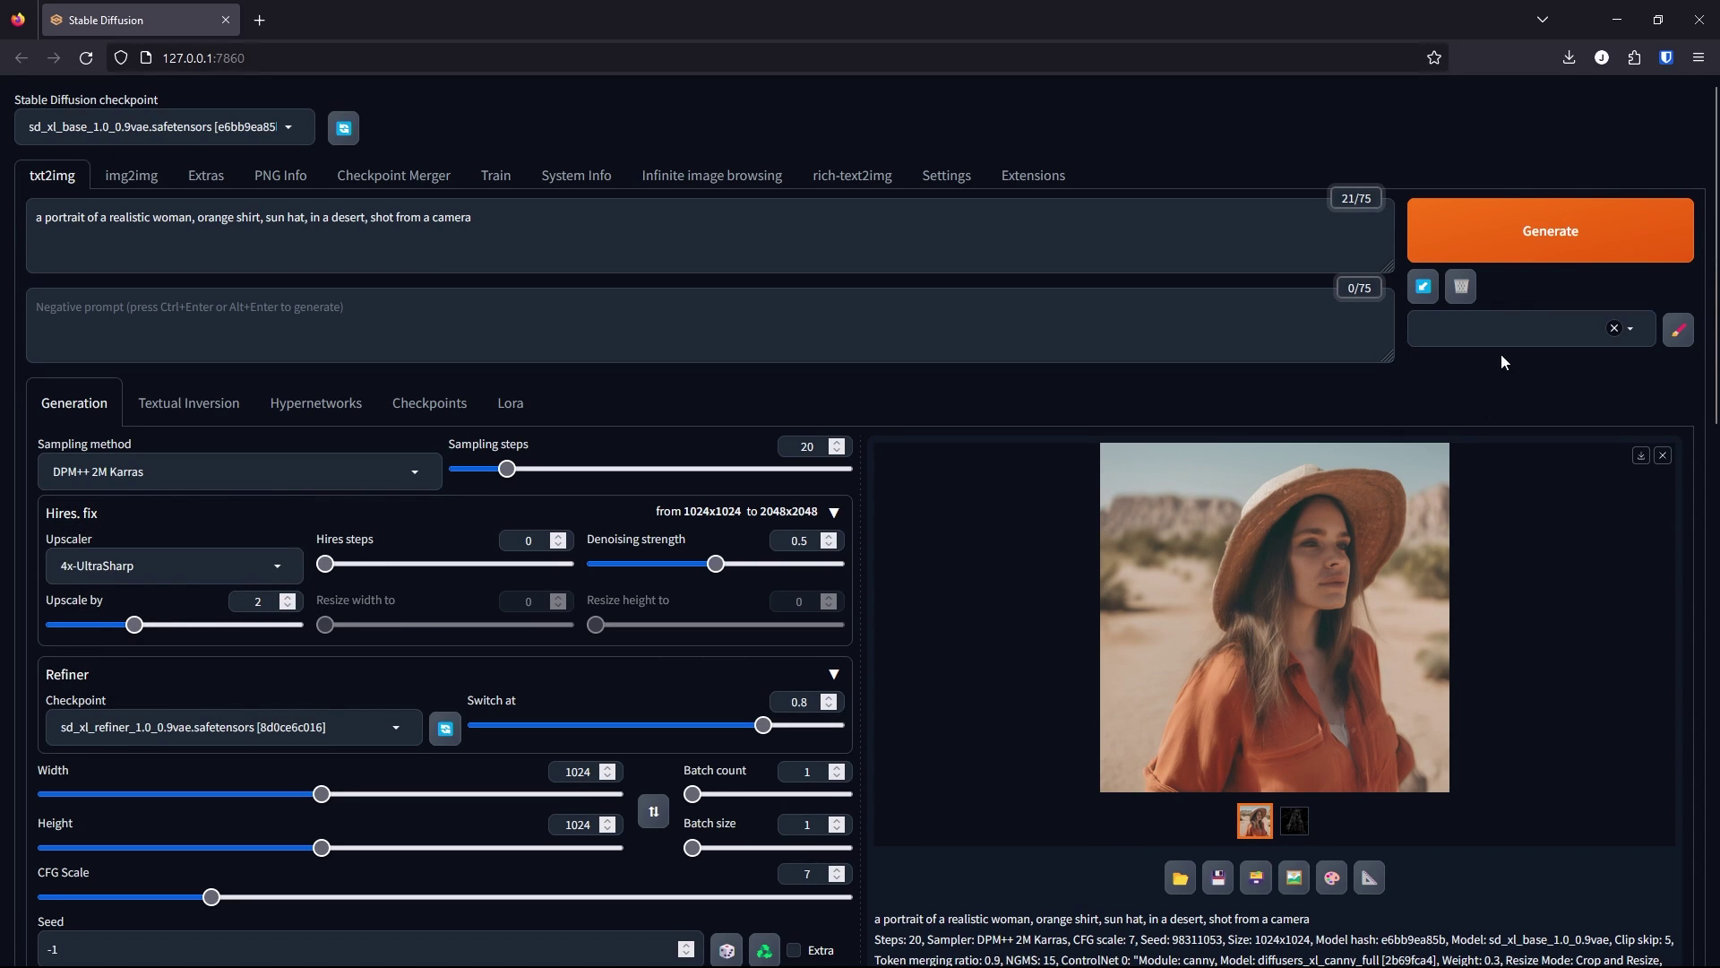
click(1545, 256)
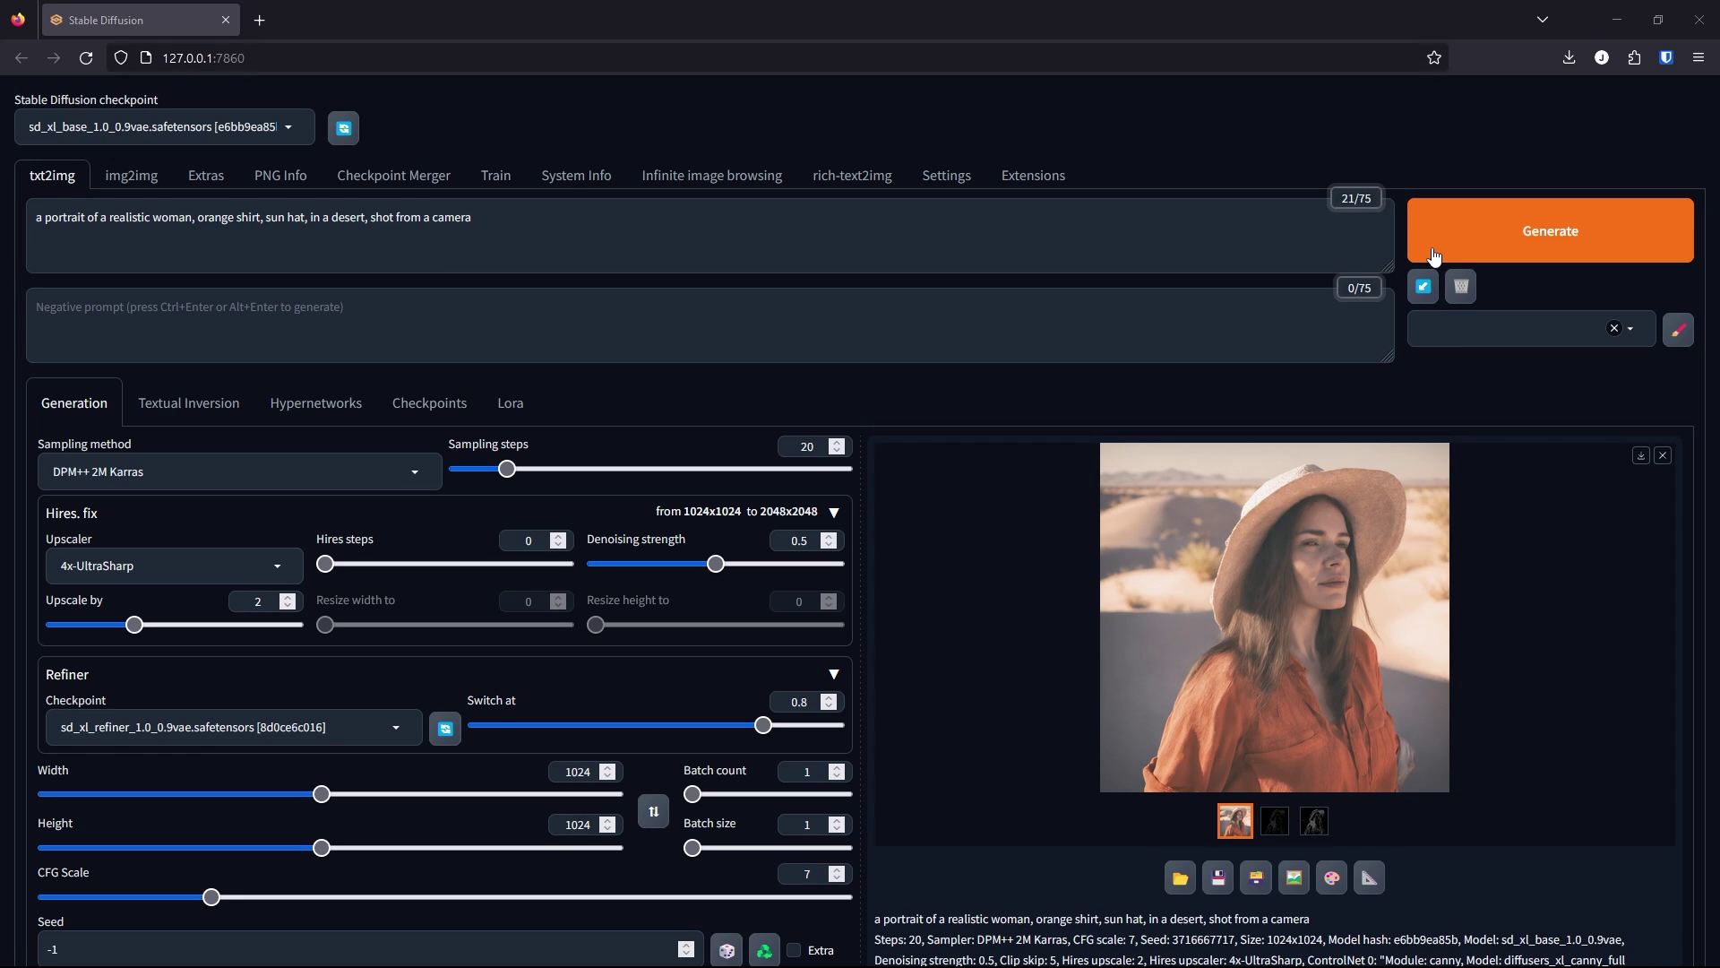
click(1272, 555)
Step: Scroll through the refined, upscaled desert portrait in the full-size view
scroll(843, 429, down, 3)
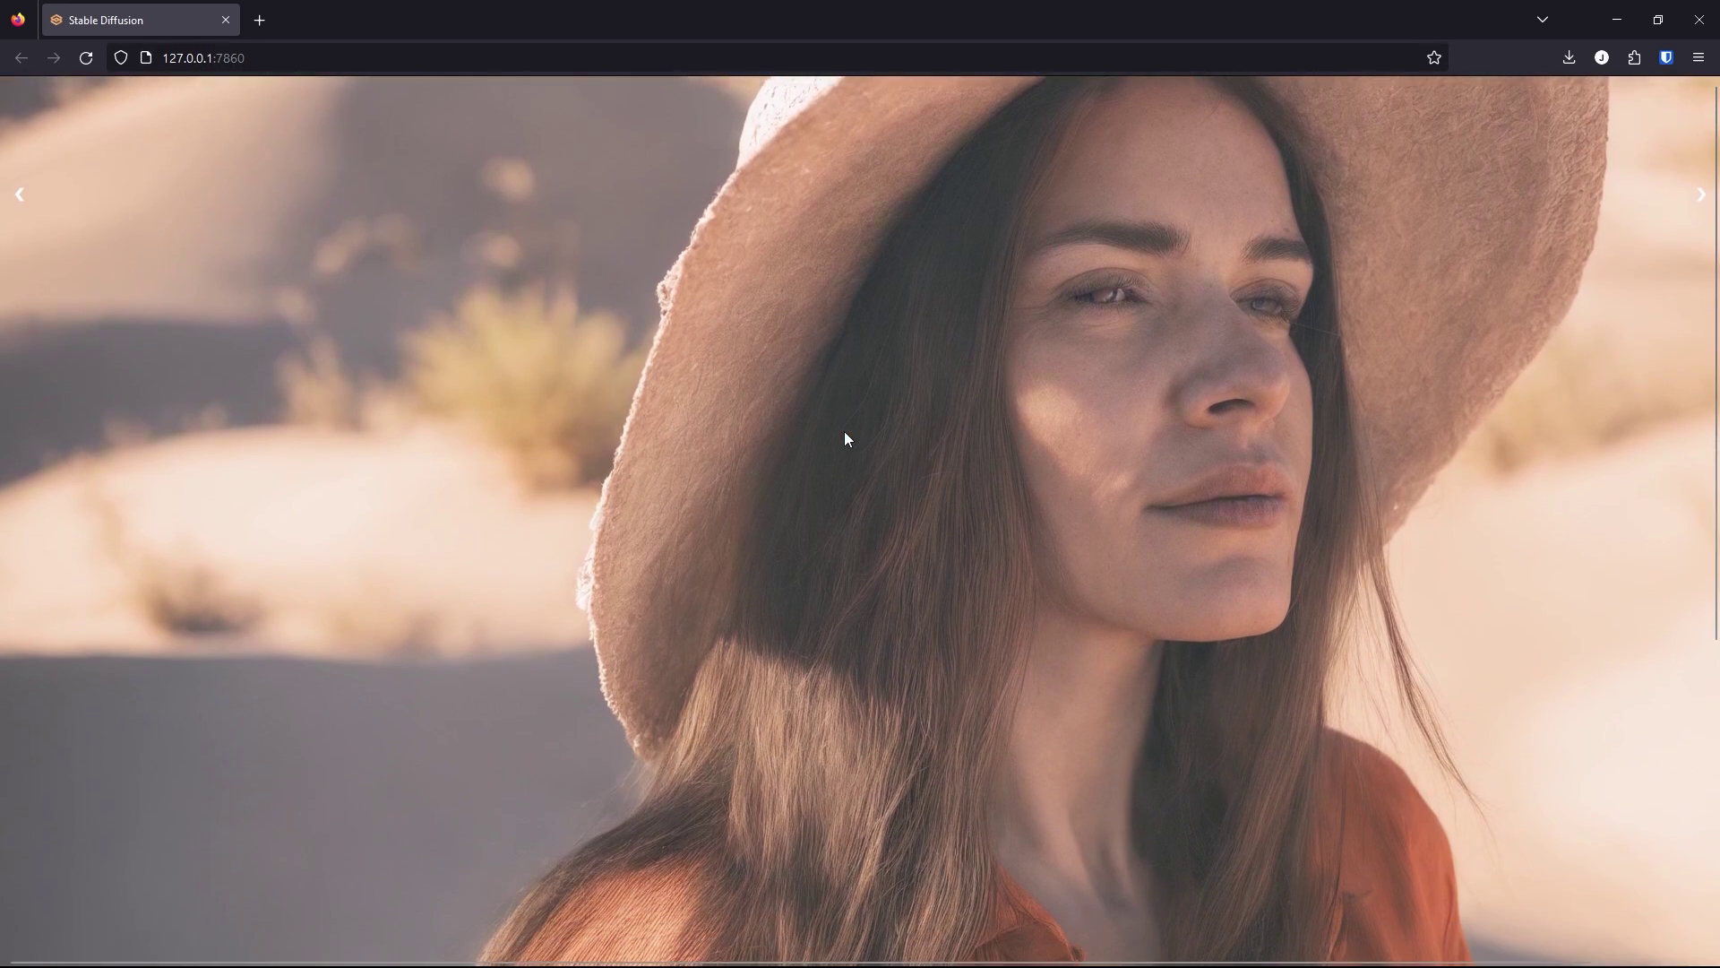
scroll(844, 430, down, 7)
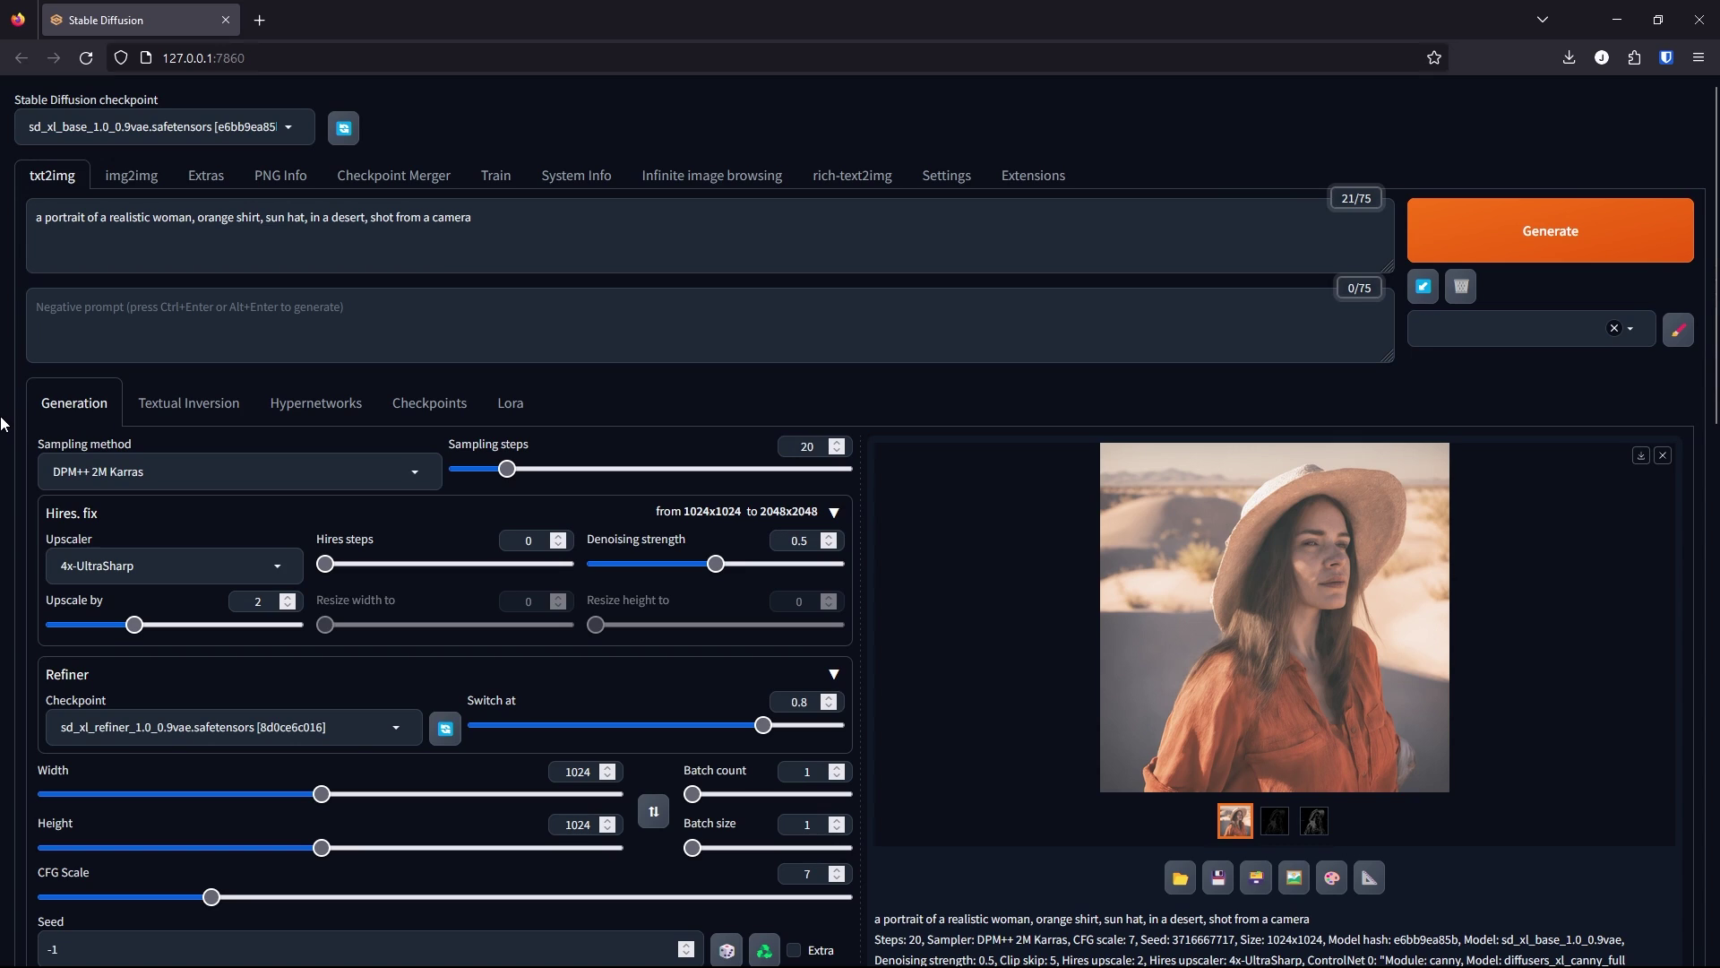
Step: Switch off the refiner and change hires fix denoising strength from 0.5 to 0.3
click(767, 675)
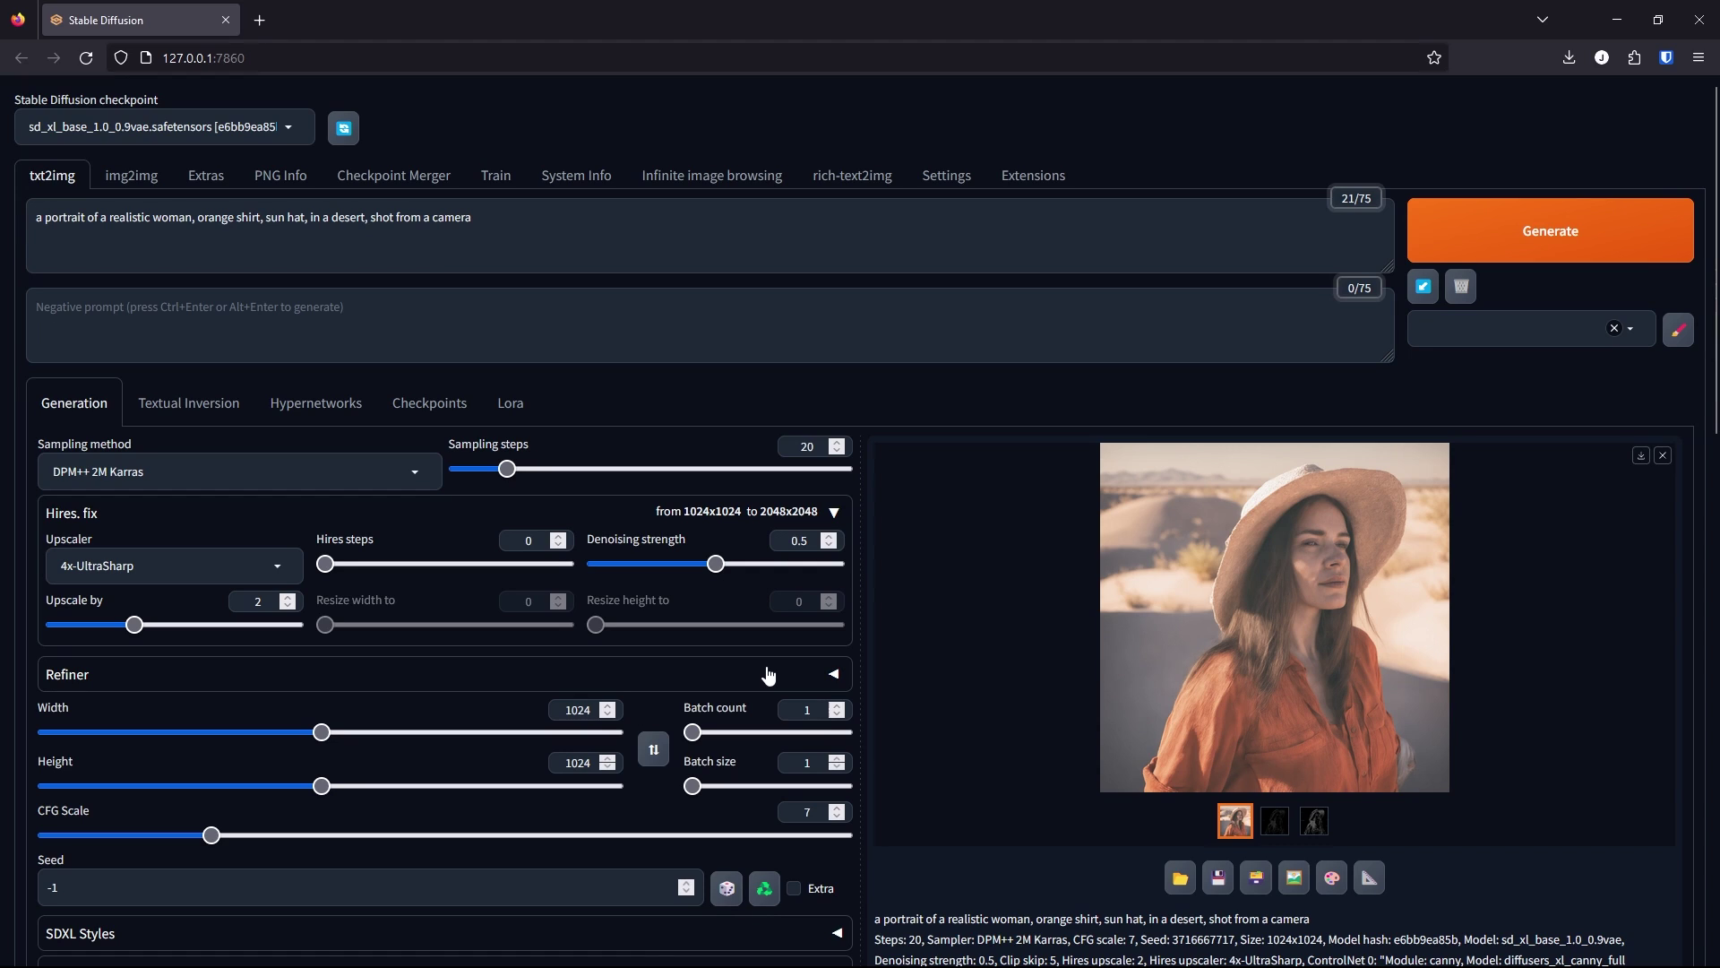
double_click(806, 537)
drag(806, 535, 792, 540)
text(.3)
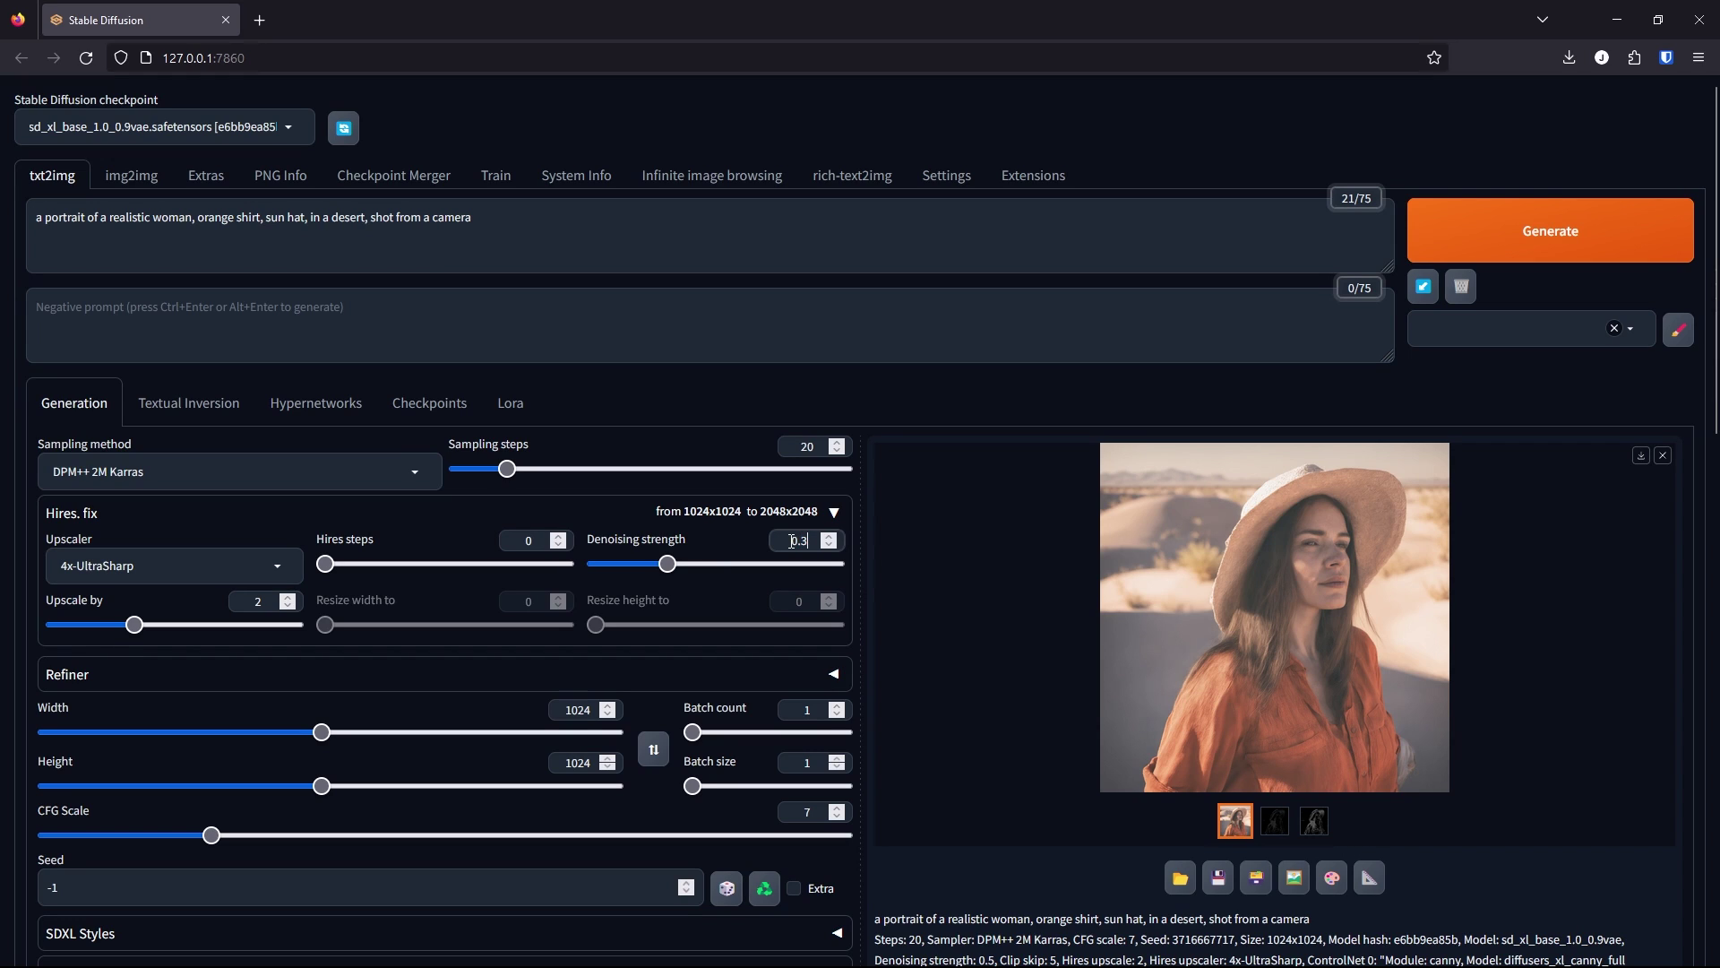